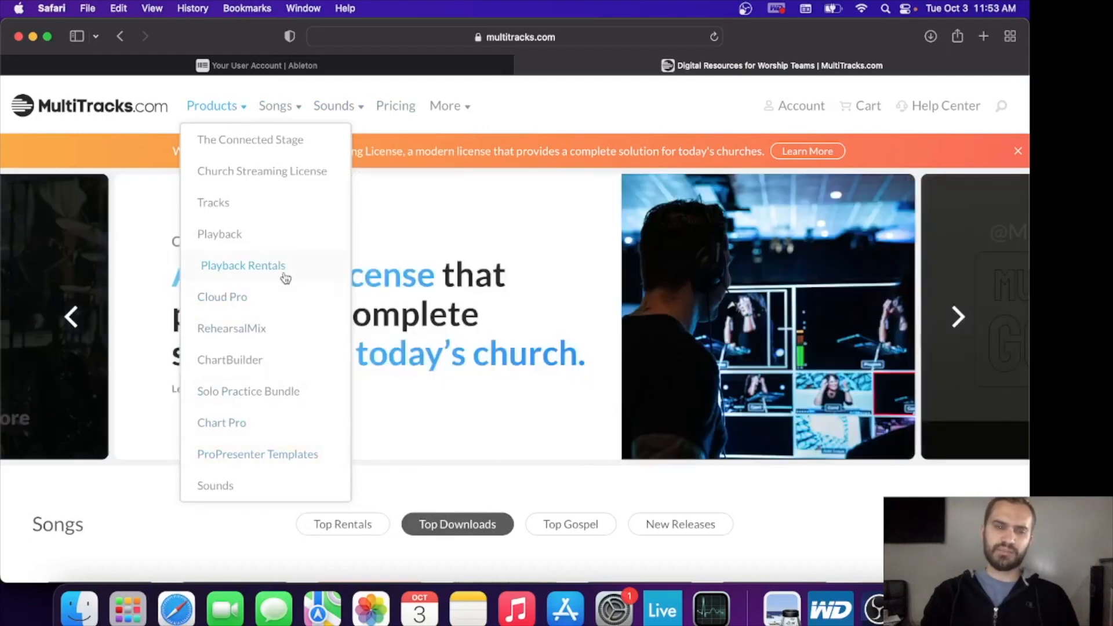
# - Open the Songs page of MultiTracks.com and look over the top songs
pyautogui.click(273, 115)
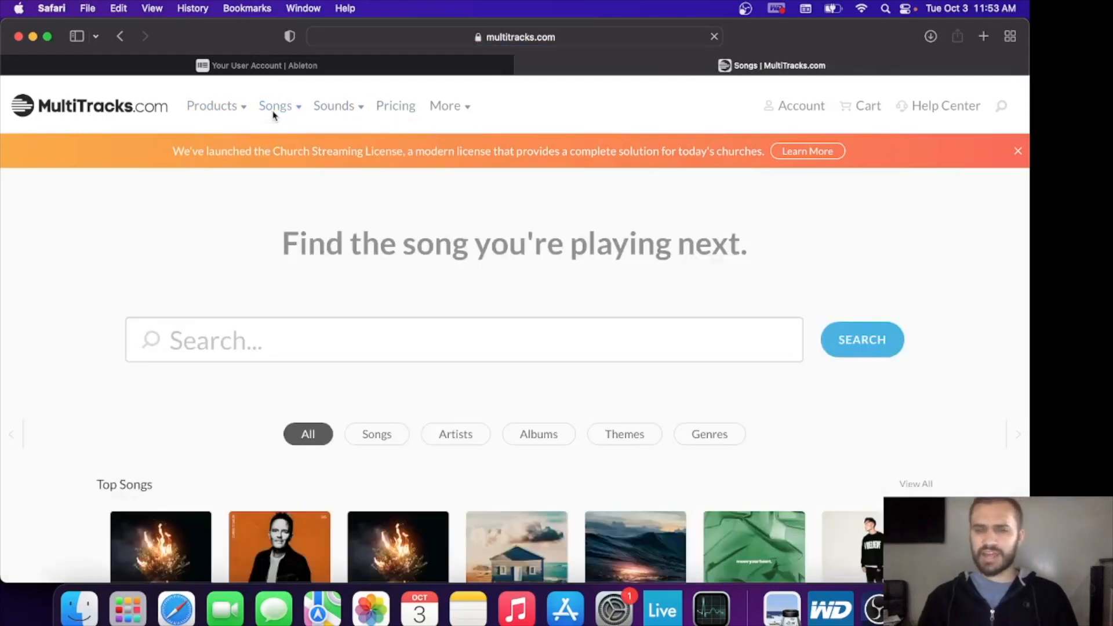
pyautogui.scroll(-5, 72, 429)
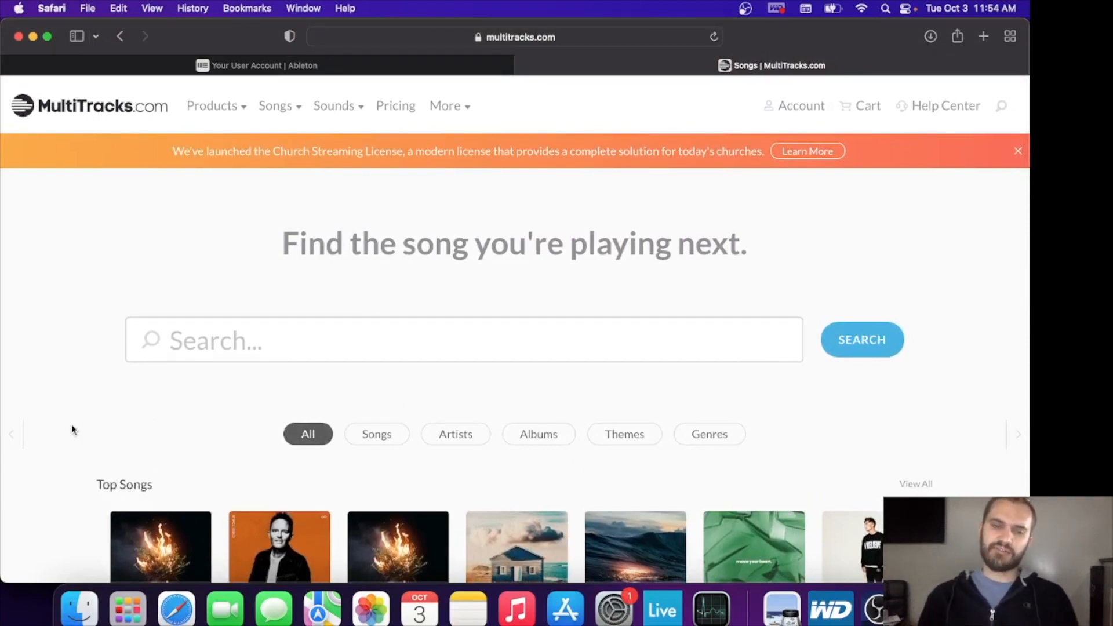
pyautogui.scroll(-5, 82, 377)
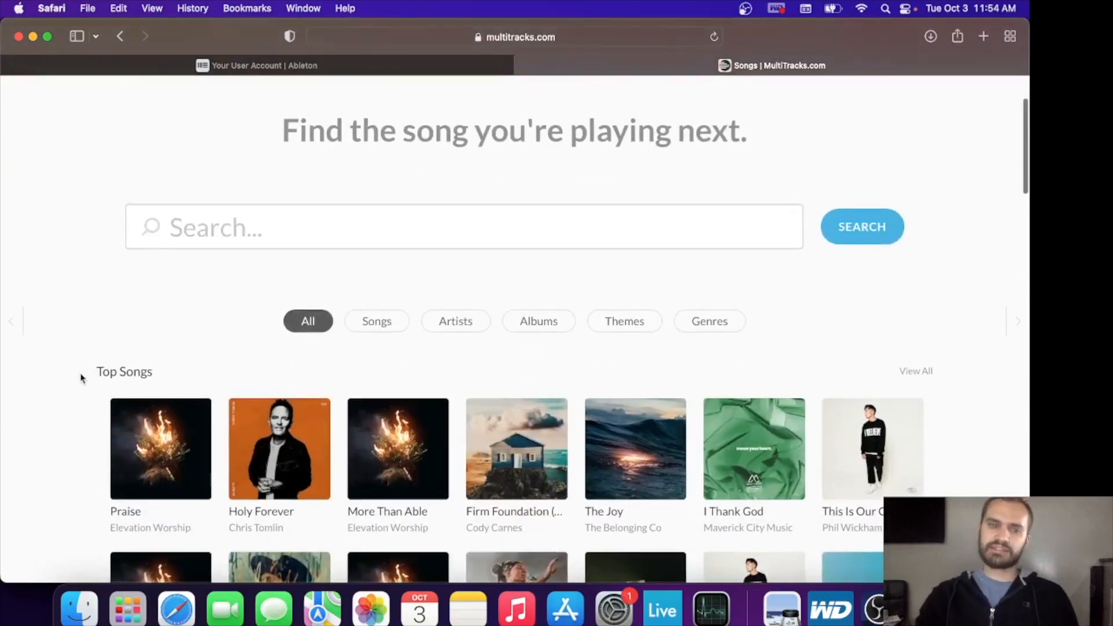
pyautogui.scroll(5, 81, 378)
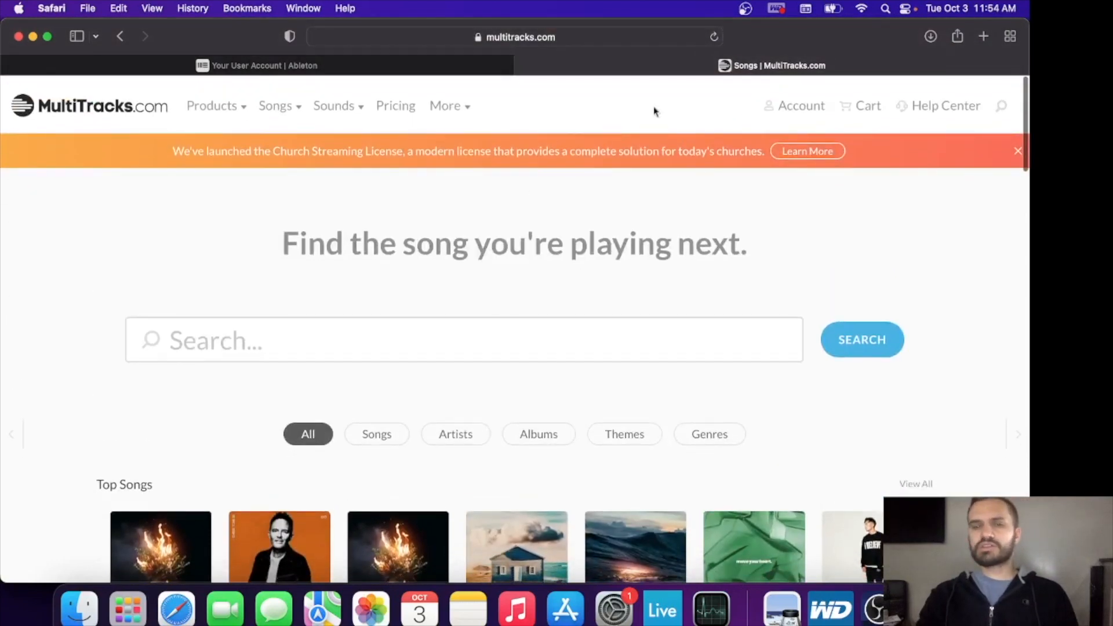
# - Open the account's recent purchases and bring up the download options for The Joy
pyautogui.click(798, 116)
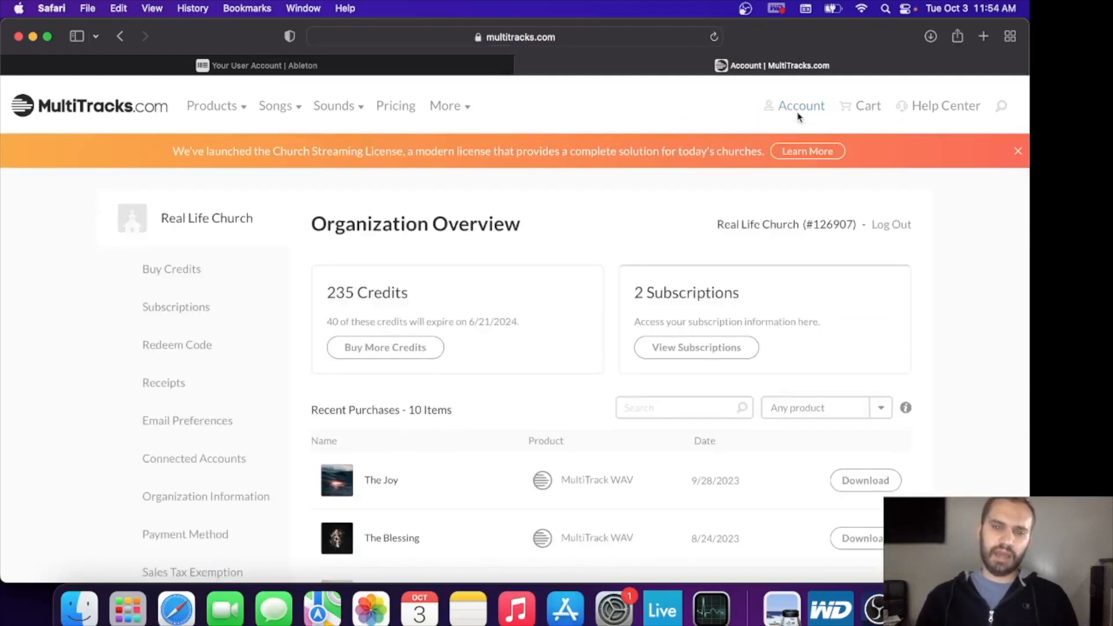
pyautogui.scroll(-5, 565, 367)
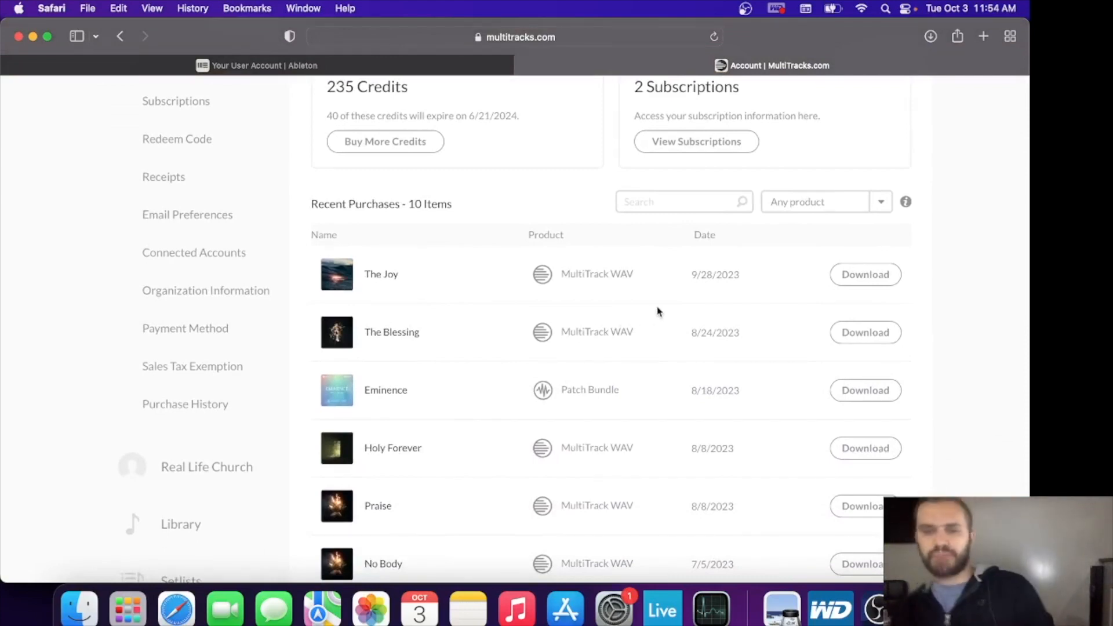
pyautogui.click(878, 277)
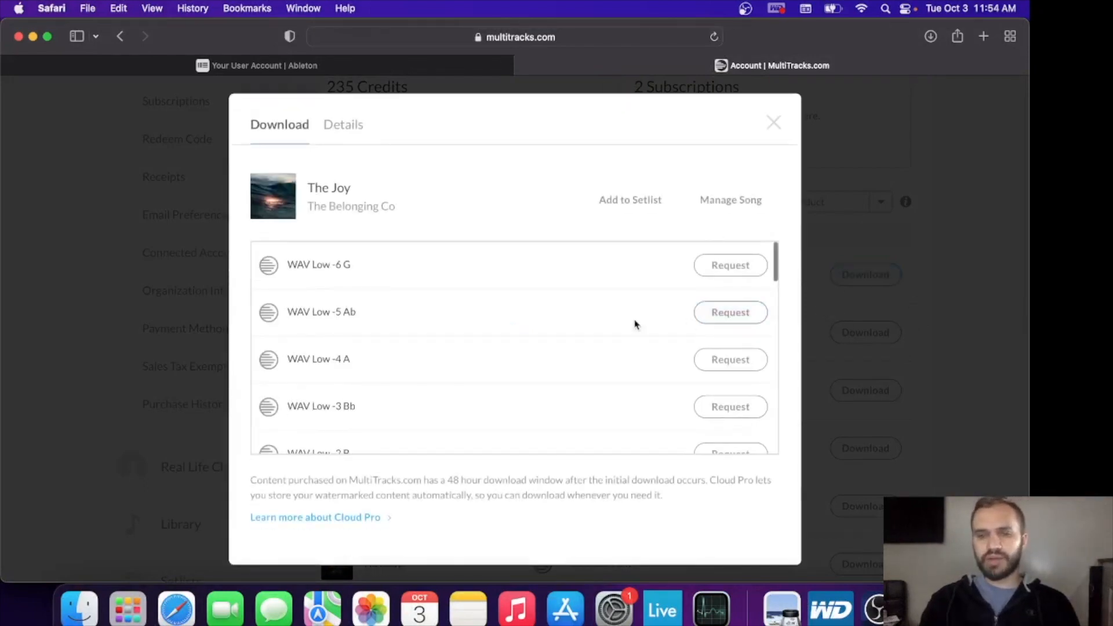
# - Request the WAV Low -1 C version of The Joy and download it
pyautogui.scroll(-5, 440, 382)
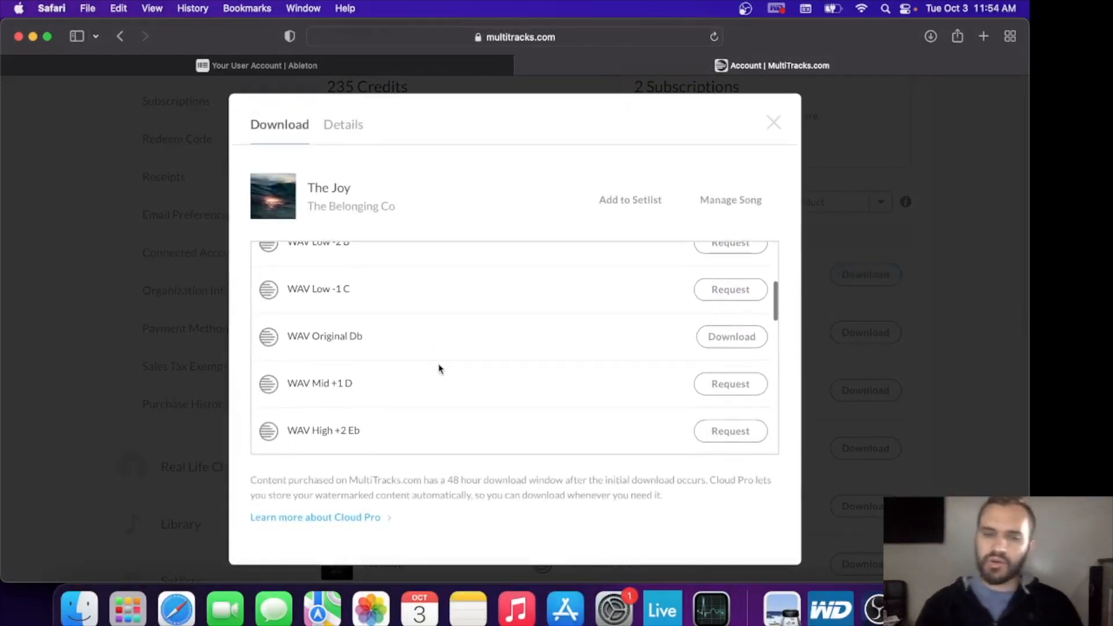
pyautogui.scroll(-2, 439, 369)
pyautogui.scroll(4, 439, 369)
pyautogui.scroll(-1, 439, 369)
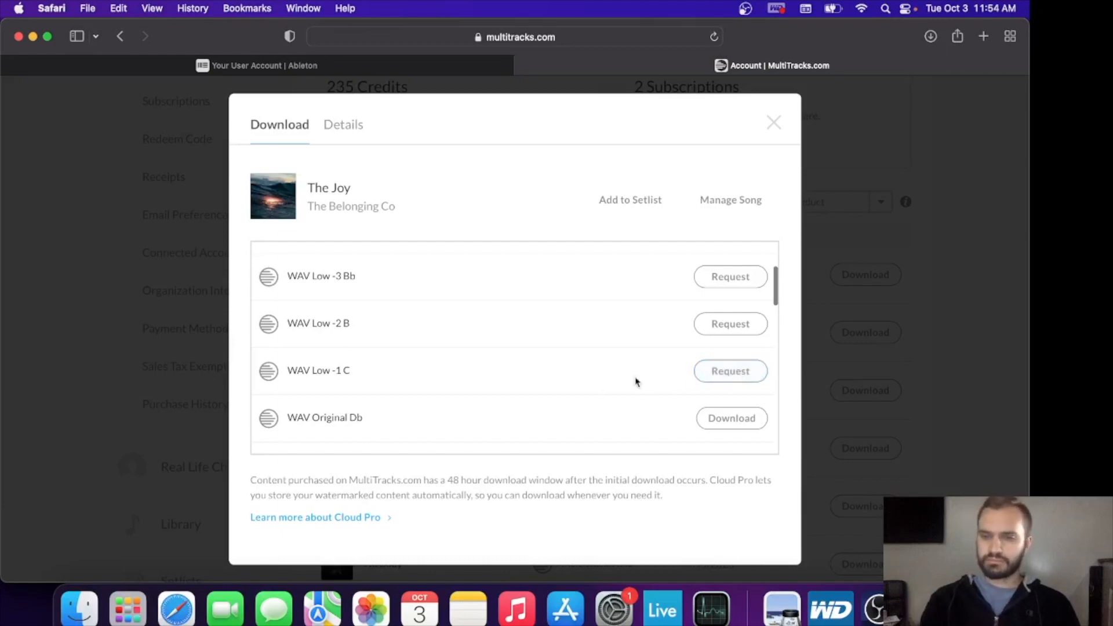
pyautogui.click(725, 383)
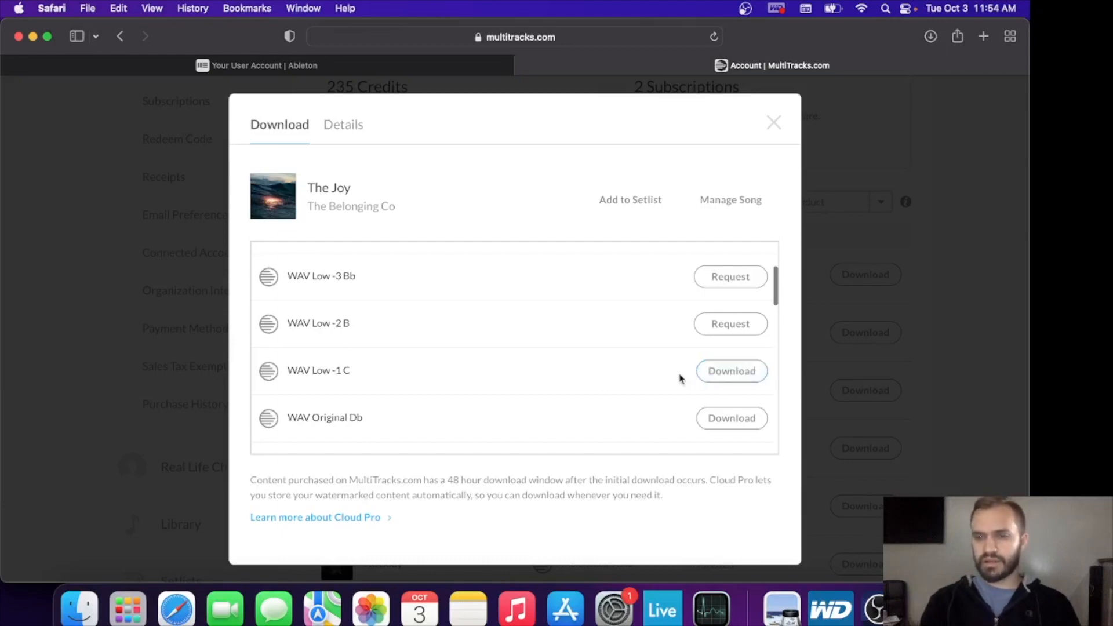
pyautogui.click(717, 378)
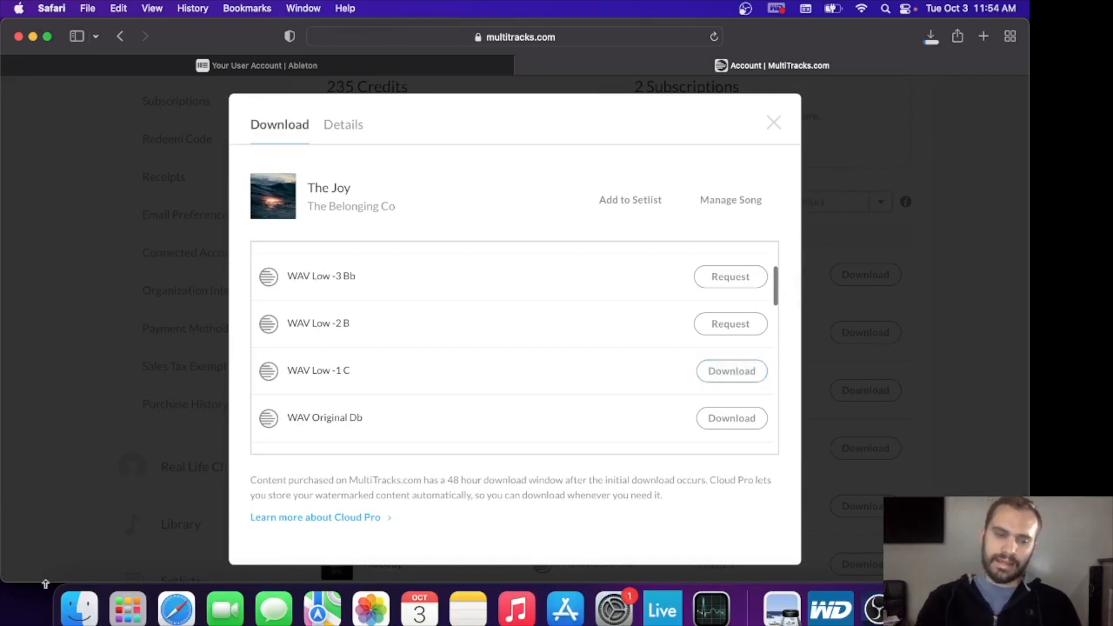
# - Switch to Finder and open the MultiTracks folder on the RLC drive
pyautogui.click(80, 606)
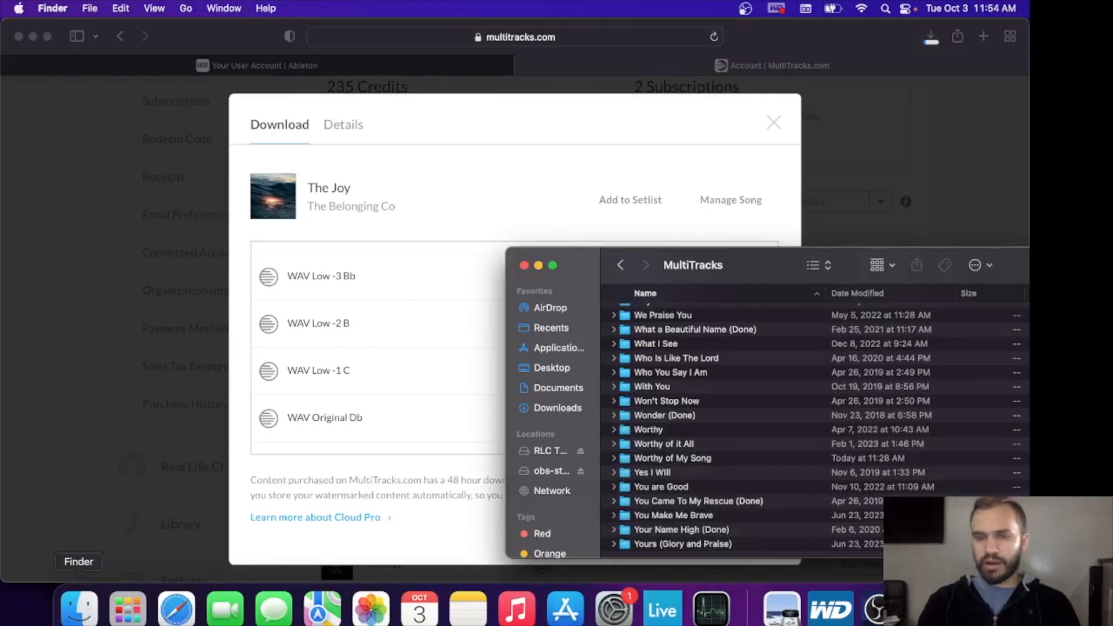
pyautogui.moveTo(582, 277); pyautogui.dragTo(282, 244)
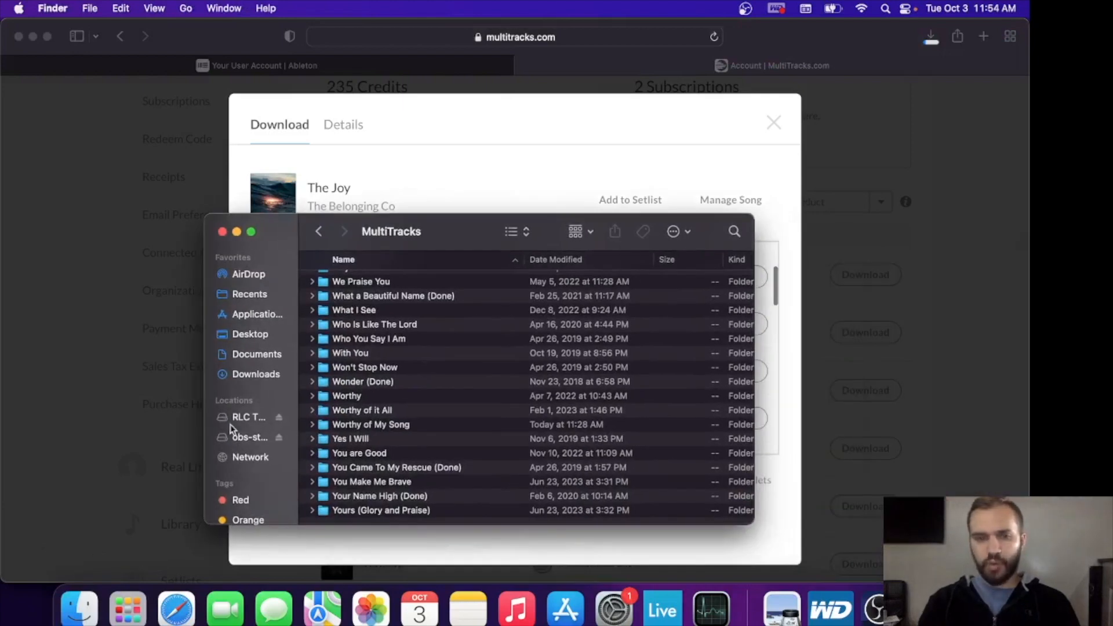
pyautogui.click(244, 417)
pyautogui.doubleClick(392, 307)
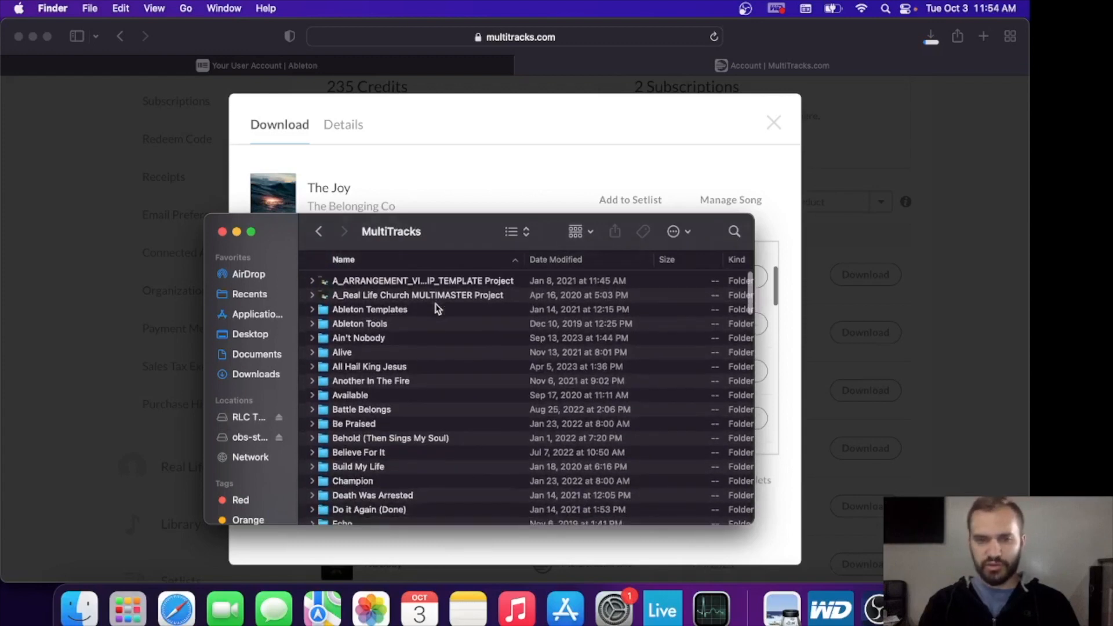
# - Look through the list of song folders inside the MultiTracks folder
pyautogui.scroll(-13, 439, 342)
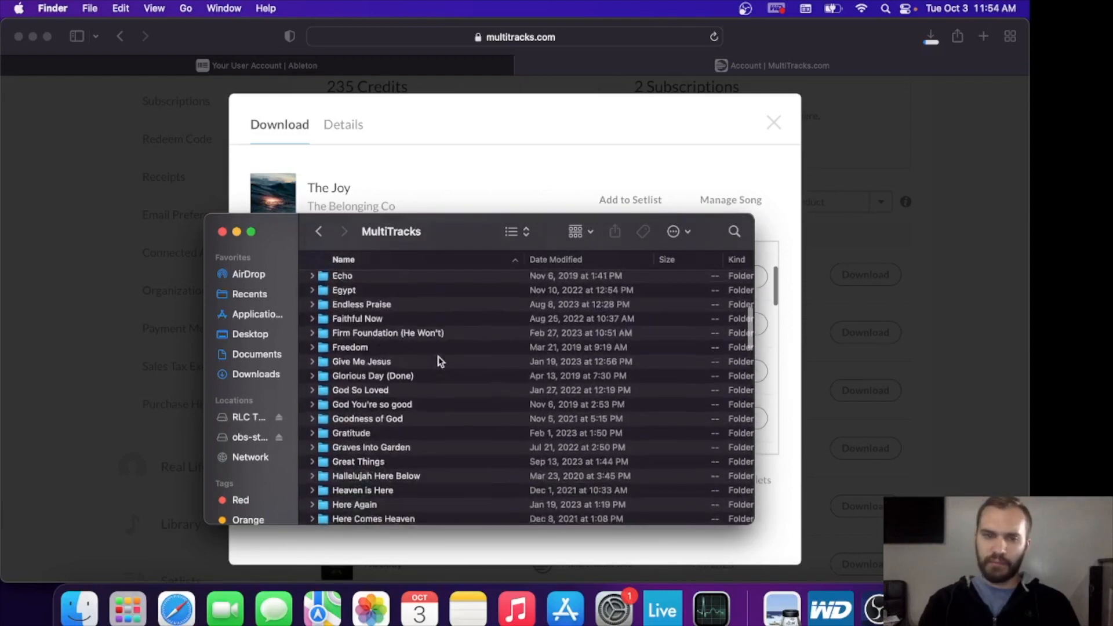
pyautogui.scroll(-20, 439, 361)
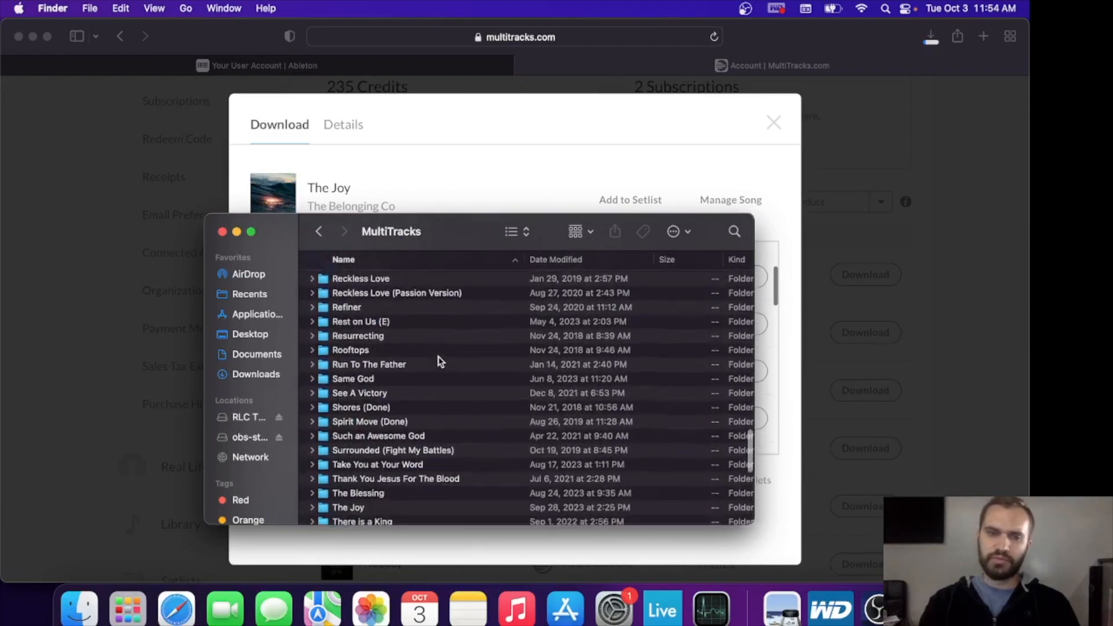
pyautogui.scroll(-9, 439, 362)
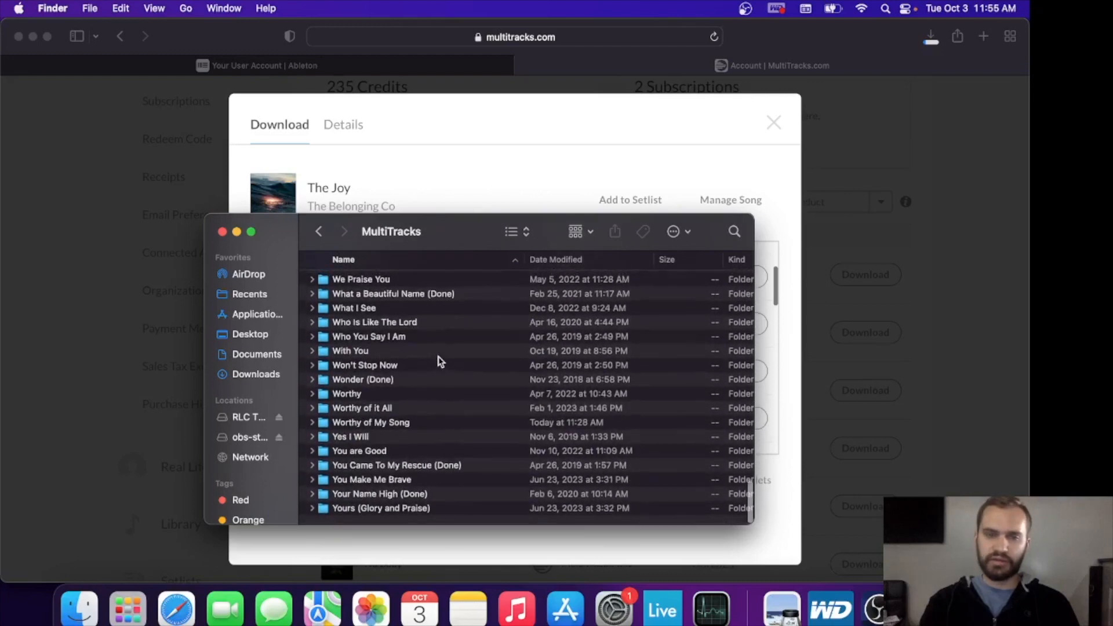
pyautogui.scroll(20, 439, 360)
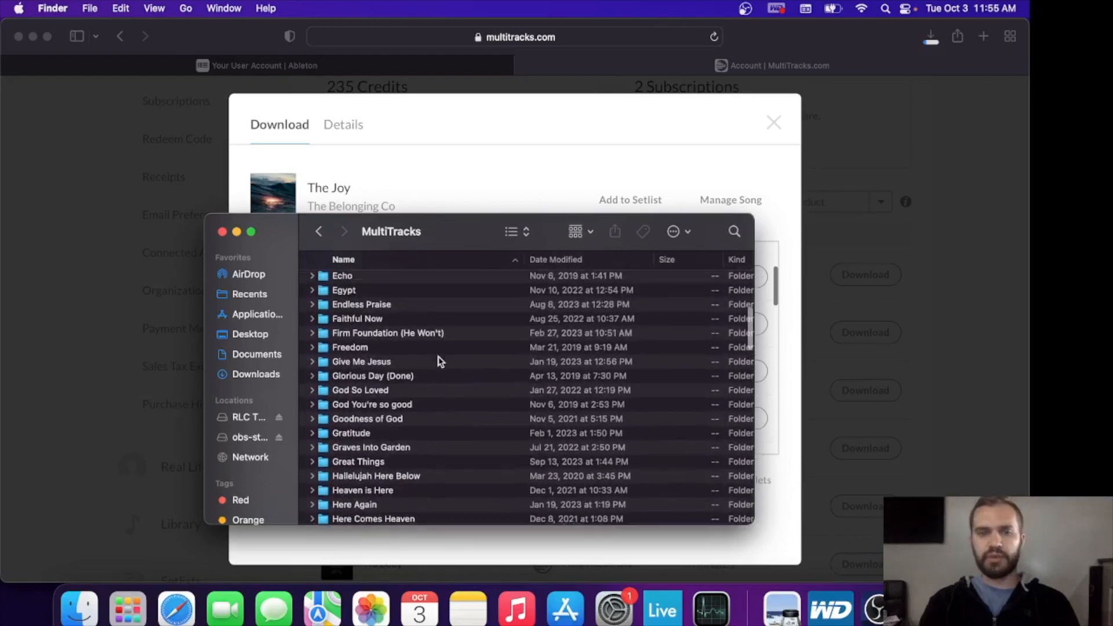
pyautogui.scroll(6, 439, 361)
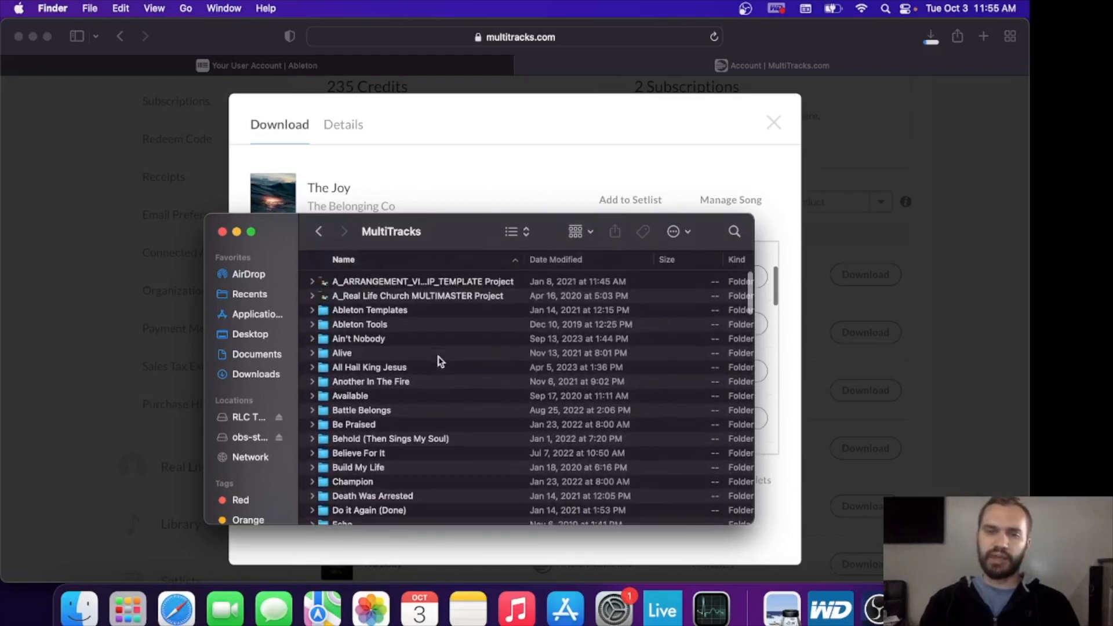
pyautogui.click(691, 232)
pyautogui.click(690, 232)
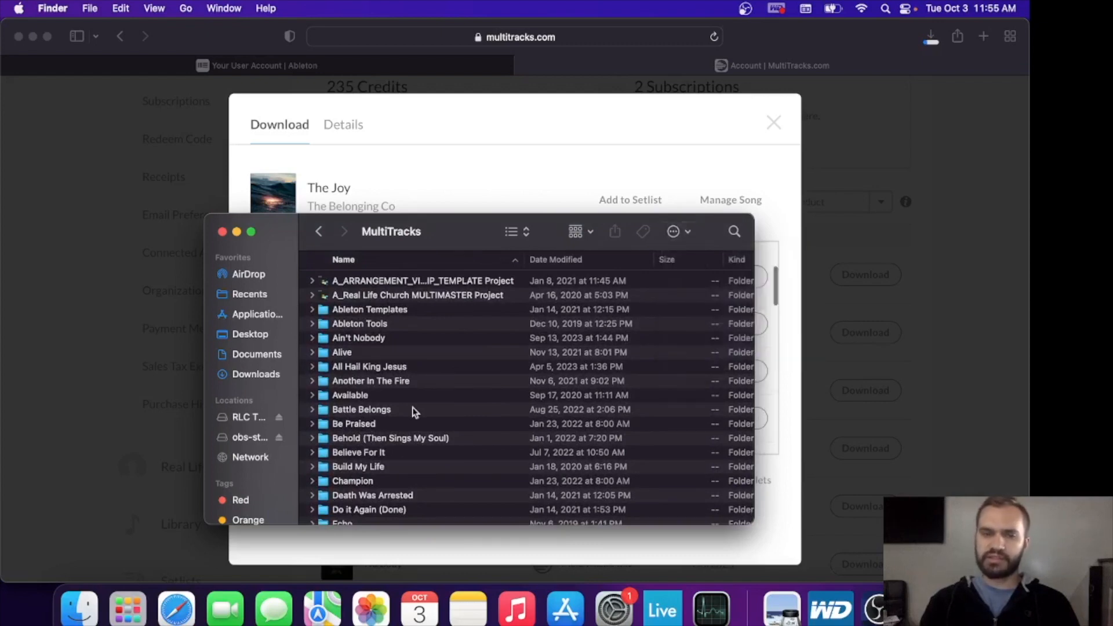
# - Find and open The Joy folder within the MultiTracks folder
pyautogui.scroll(-5, 413, 411)
pyautogui.scroll(-10, 413, 411)
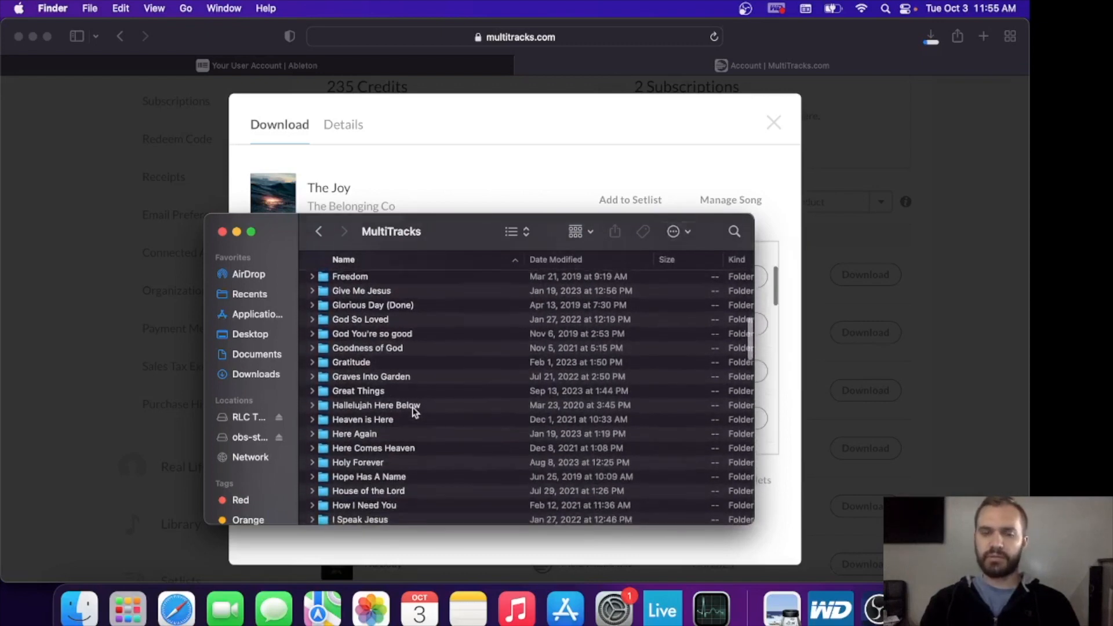
pyautogui.scroll(-7, 413, 411)
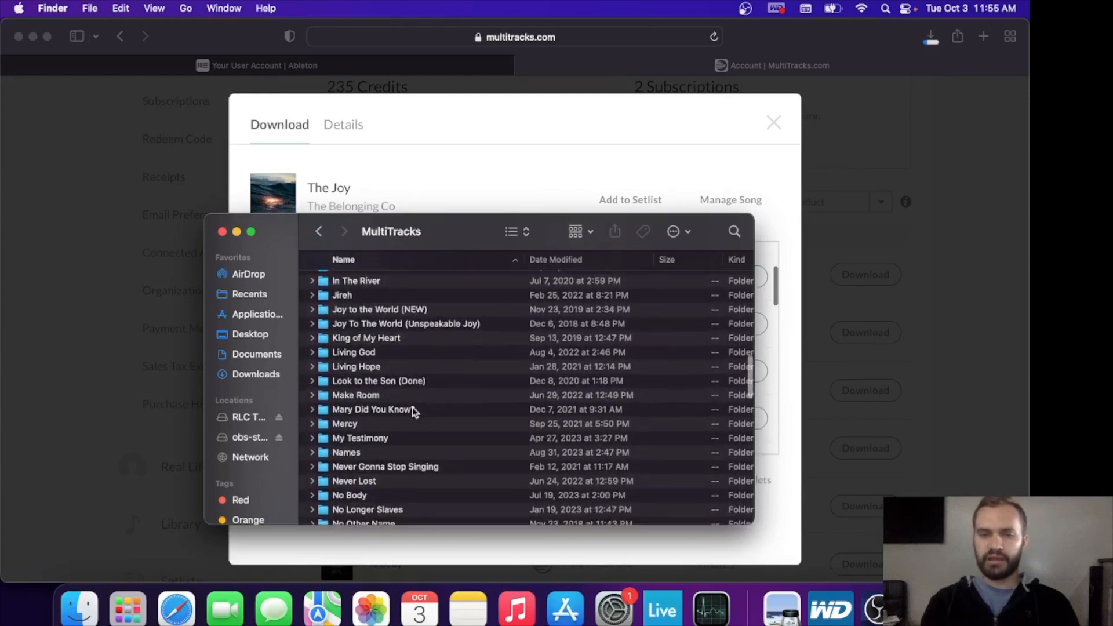
pyautogui.scroll(-12, 414, 416)
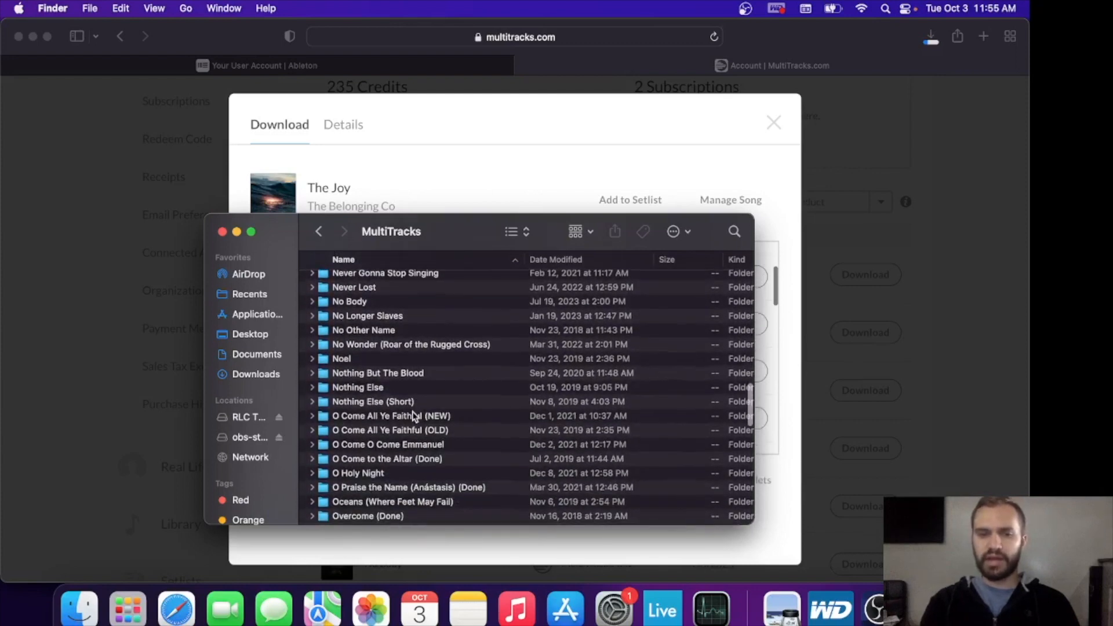
pyautogui.scroll(-12, 414, 416)
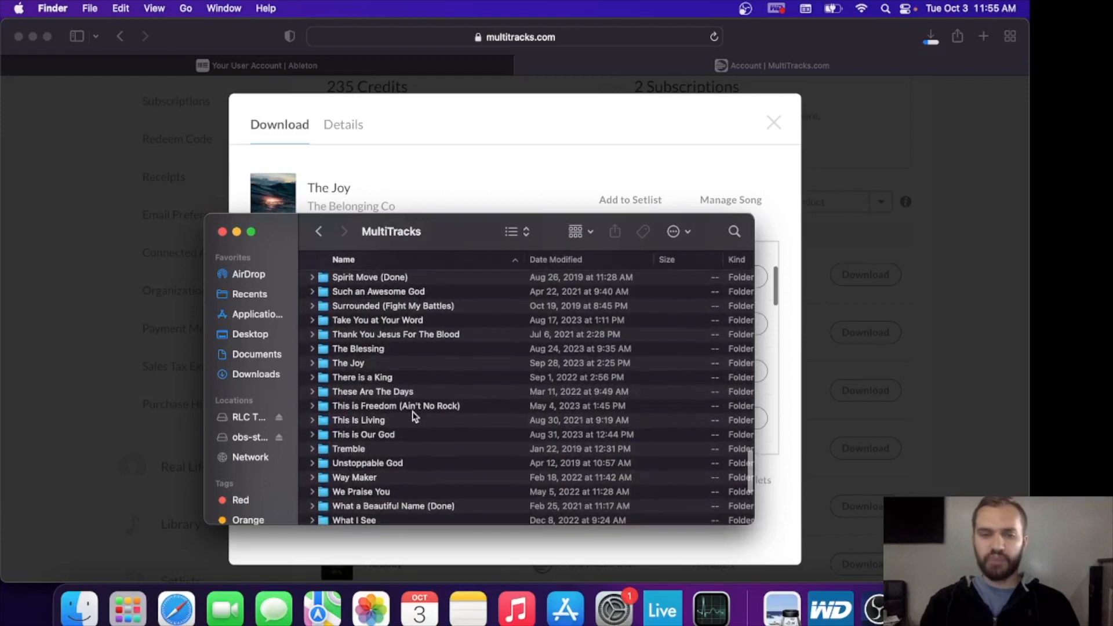
pyautogui.doubleClick(408, 363)
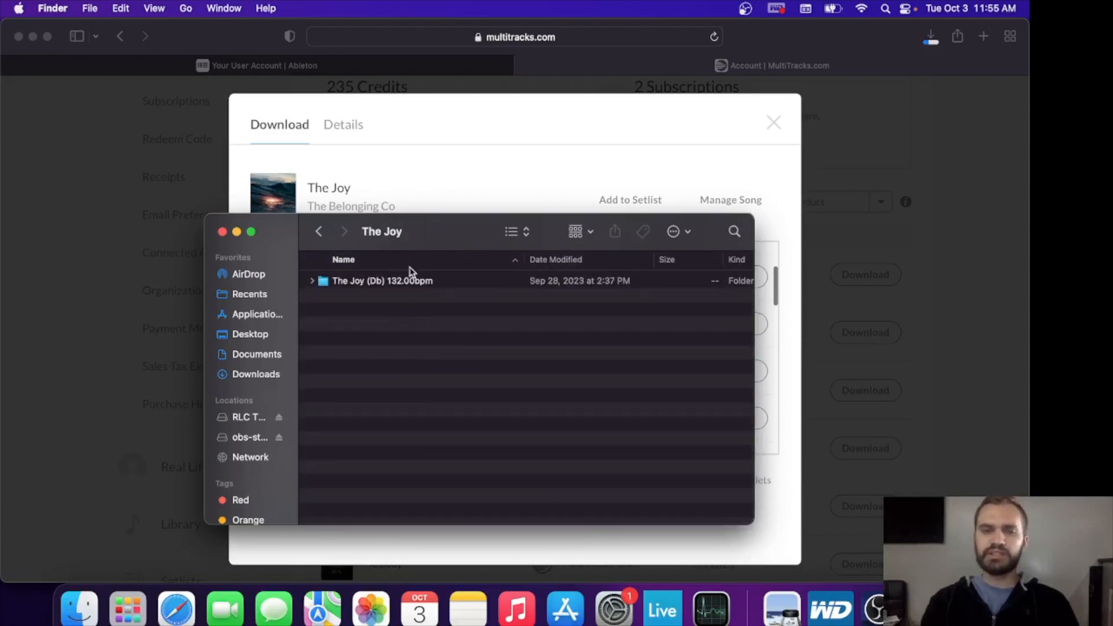
# - Examine the project files, subfolders and audio files inside The Joy (Db) 132.00bpm folder, then collapse it
pyautogui.click(436, 280)
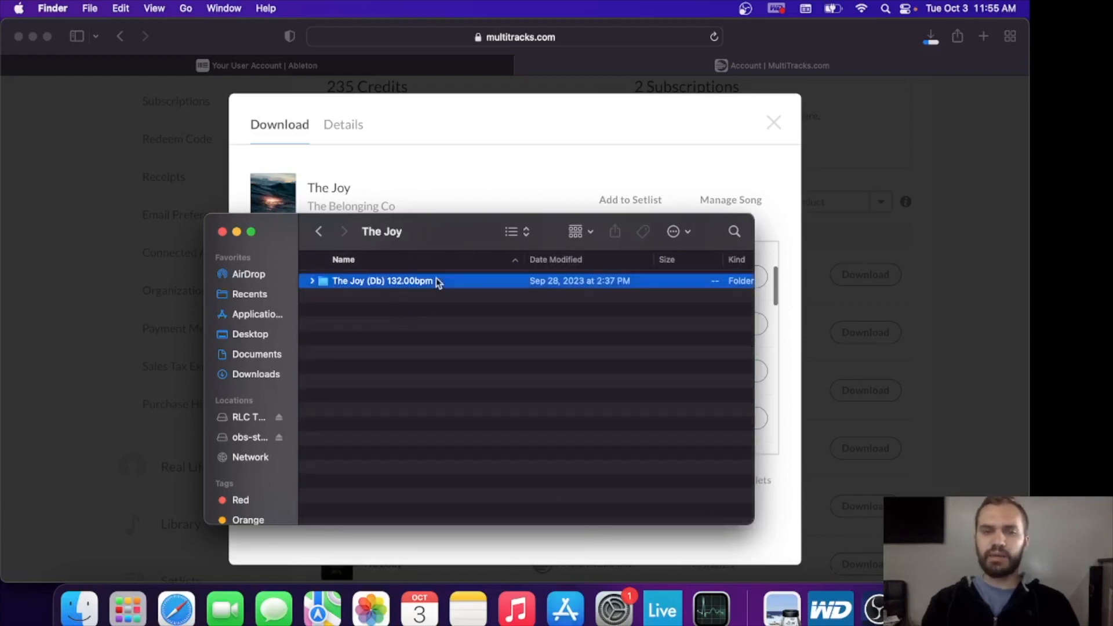
pyautogui.click(312, 281)
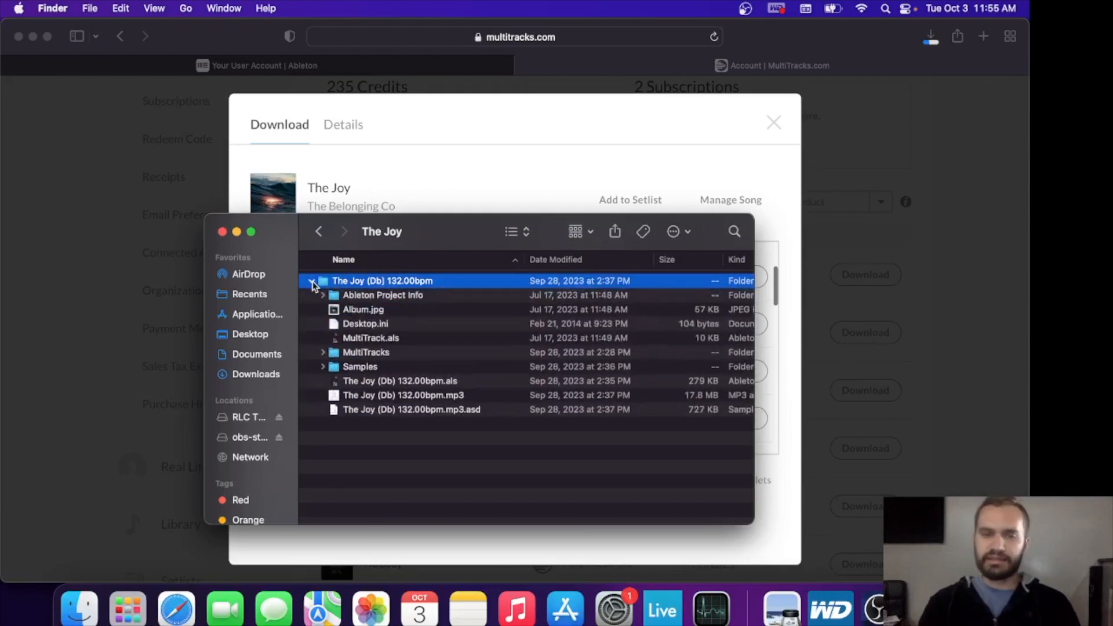
pyautogui.click(467, 382)
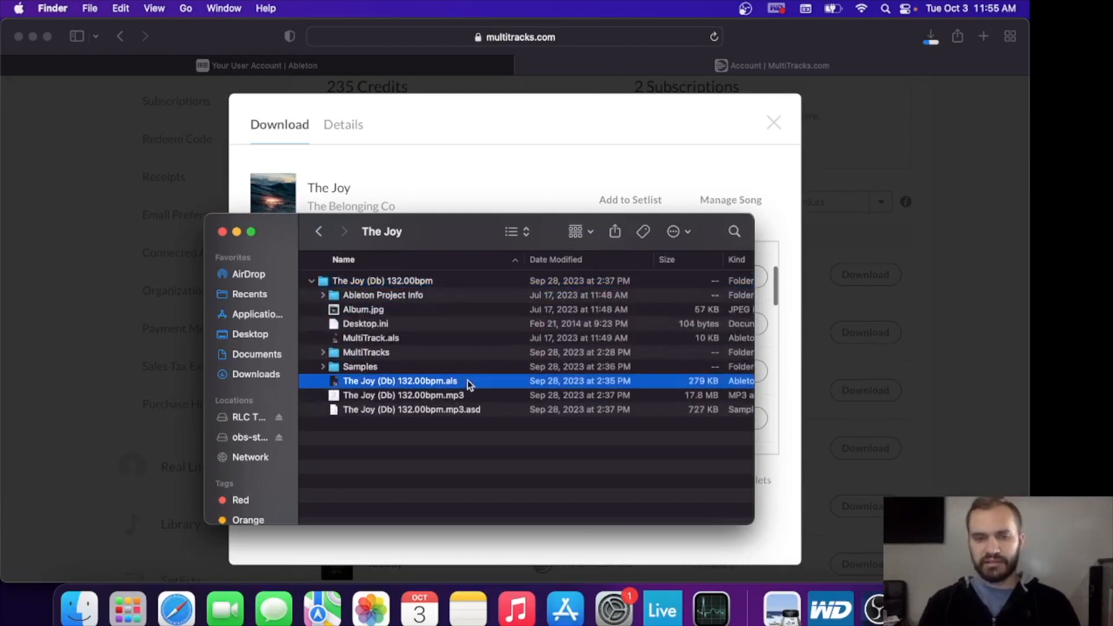
pyautogui.press('Up')
pyautogui.press('Up')
pyautogui.press('Up')
pyautogui.press('Down')
pyautogui.press('Down')
pyautogui.press('Down')
pyautogui.press('Down')
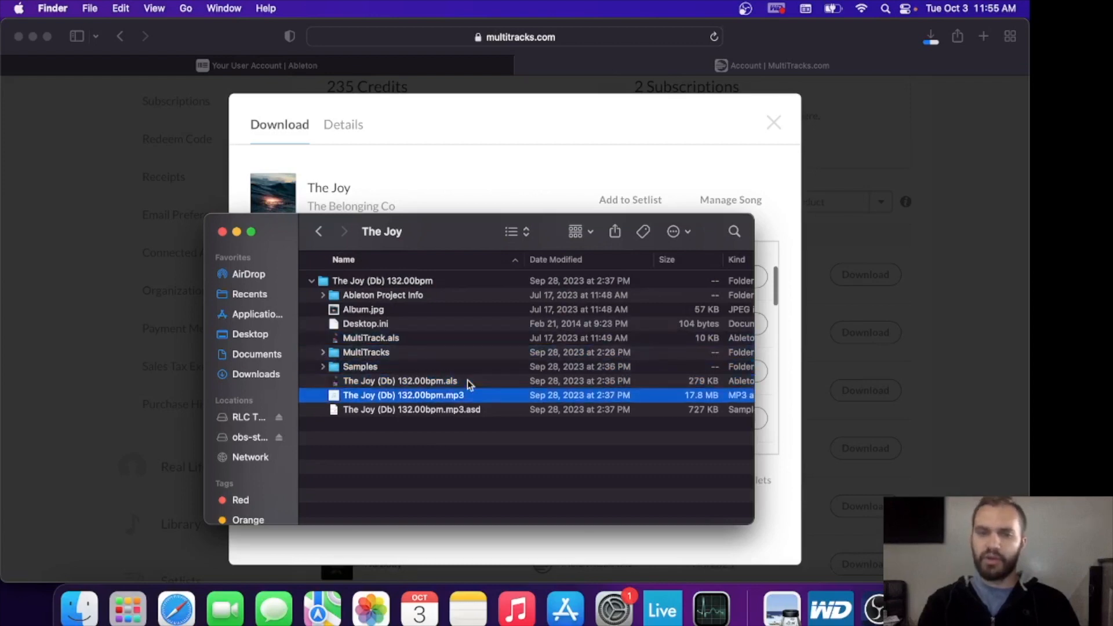
pyautogui.press('Up')
pyautogui.press('Up')
pyautogui.press('Up')
pyautogui.press('Up')
pyautogui.press('Up')
pyautogui.press('Up')
pyautogui.press('Up')
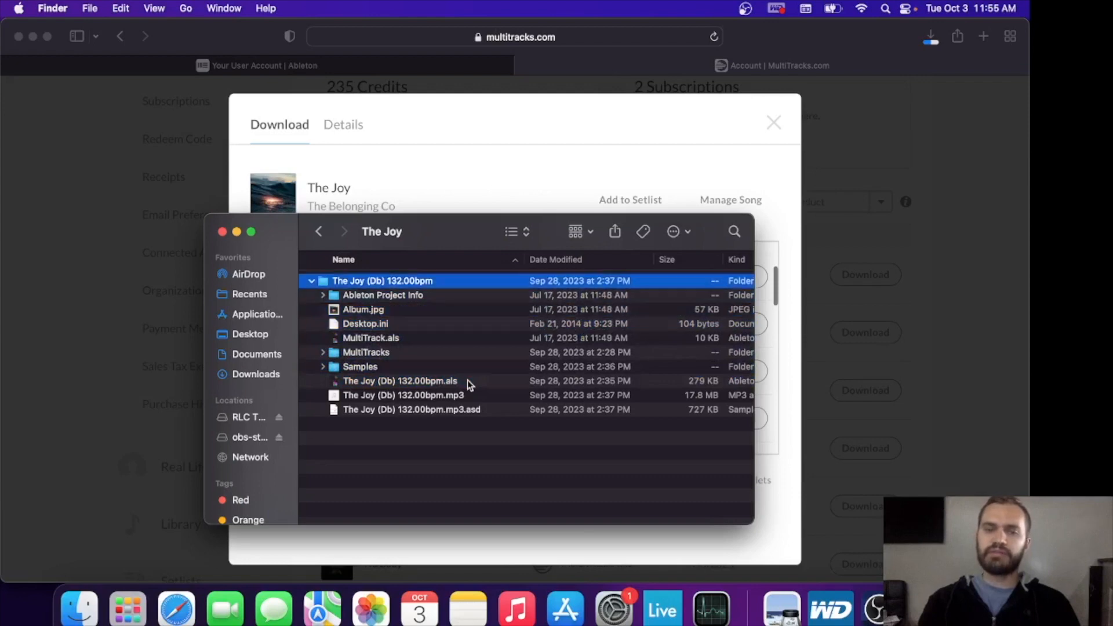
pyautogui.click(311, 281)
# - Reveal the downloaded The Joy-Pneuma-C-132.00bpm folder in Finder, with The Joy folder window in front beside it
pyautogui.moveTo(290, 241); pyautogui.dragTo(122, 238)
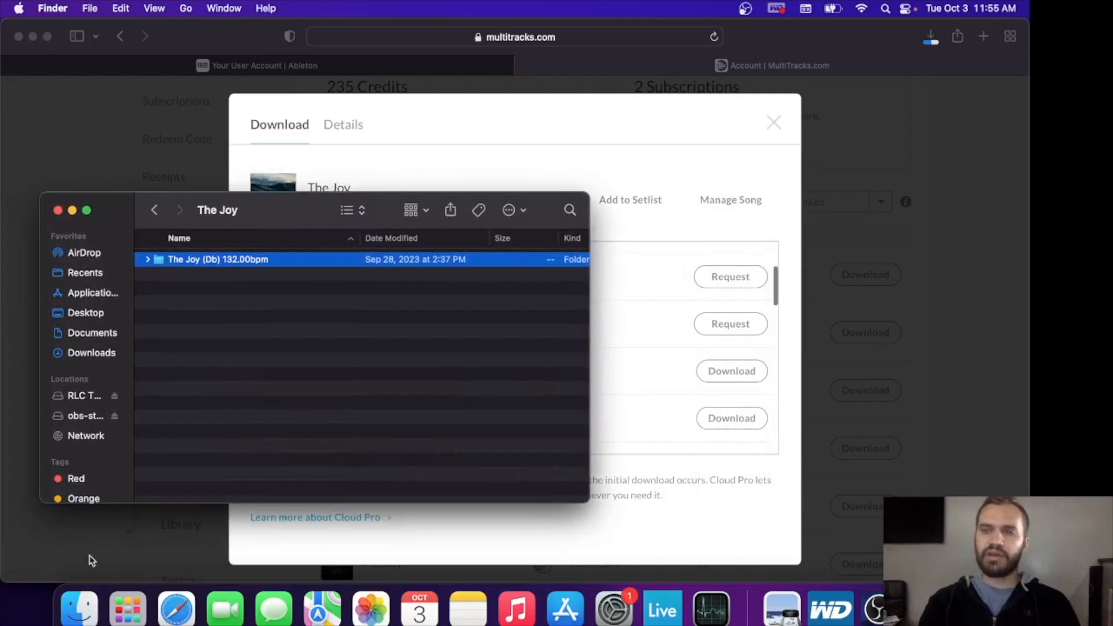
pyautogui.click(926, 47)
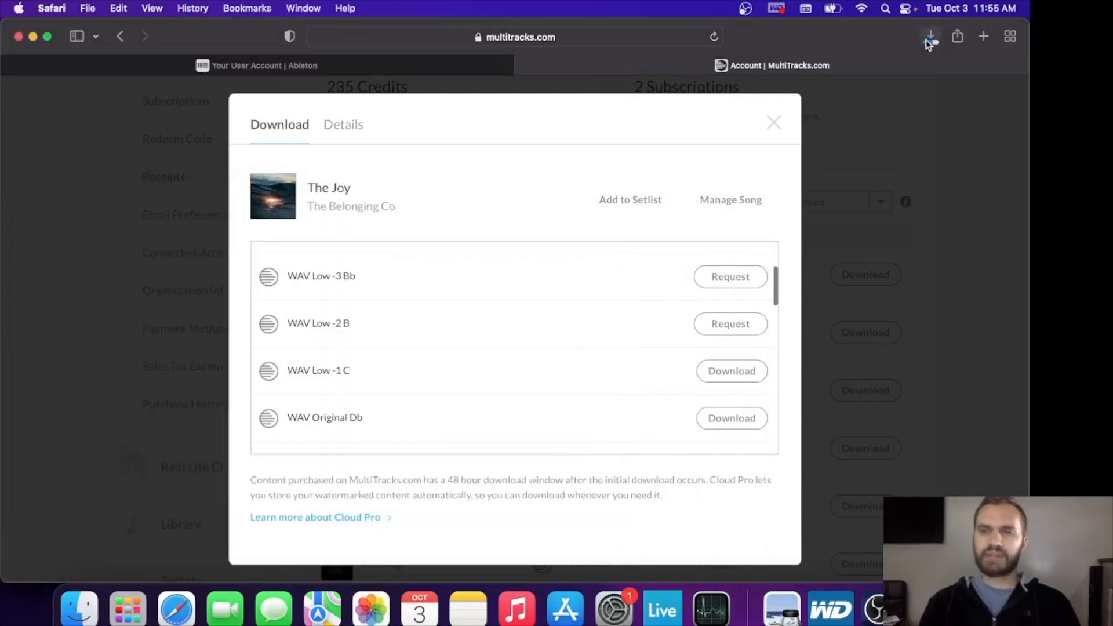
pyautogui.click(929, 37)
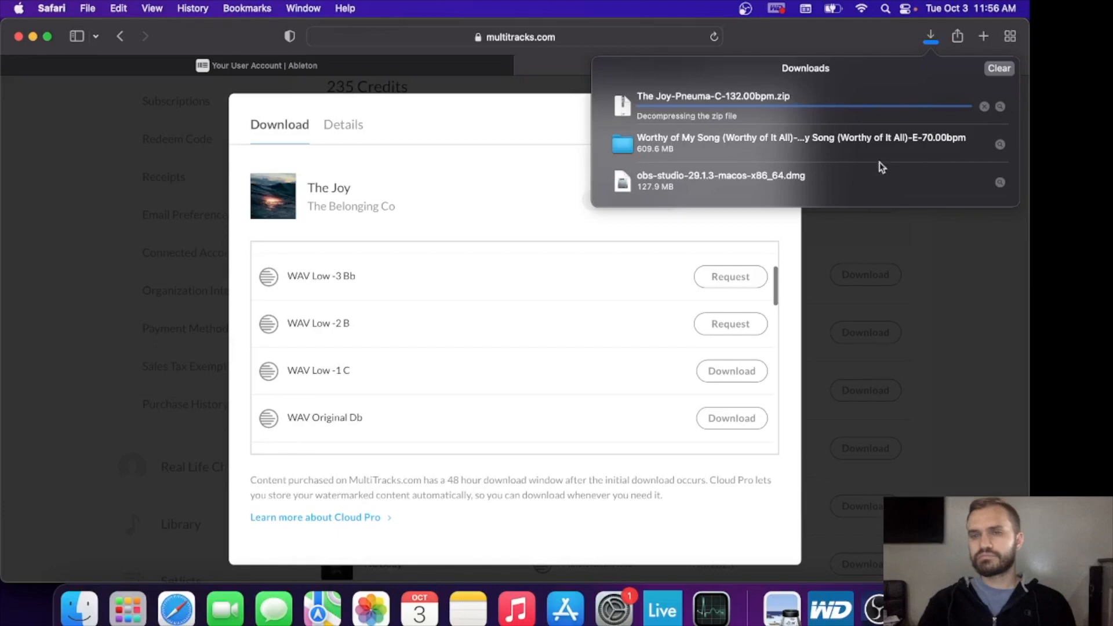
pyautogui.click(999, 108)
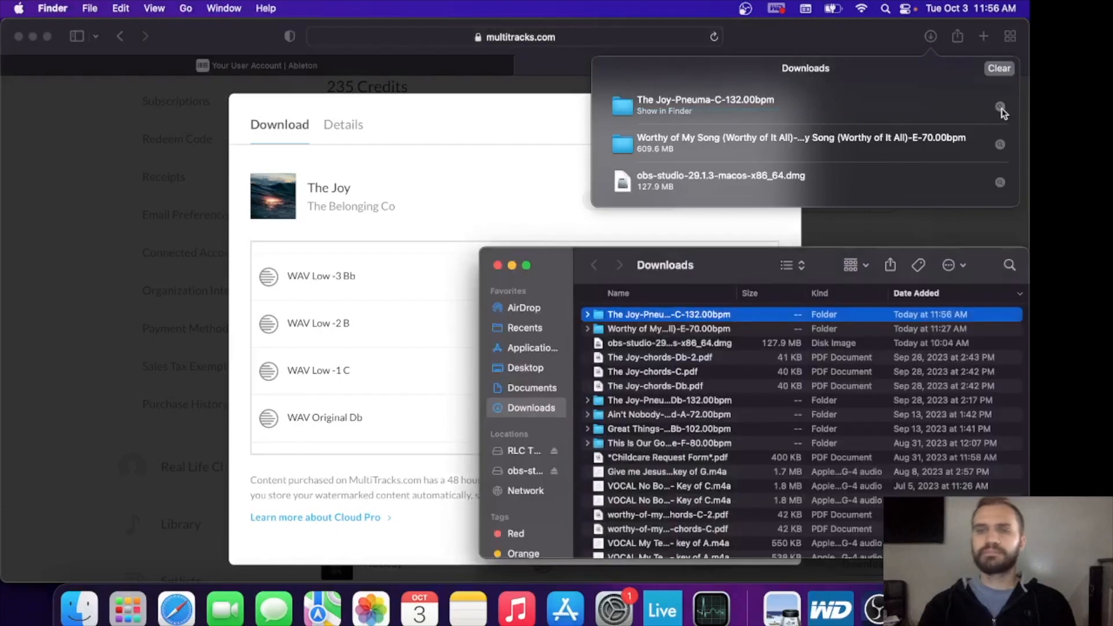
pyautogui.rightClick(79, 609)
pyautogui.click(190, 262)
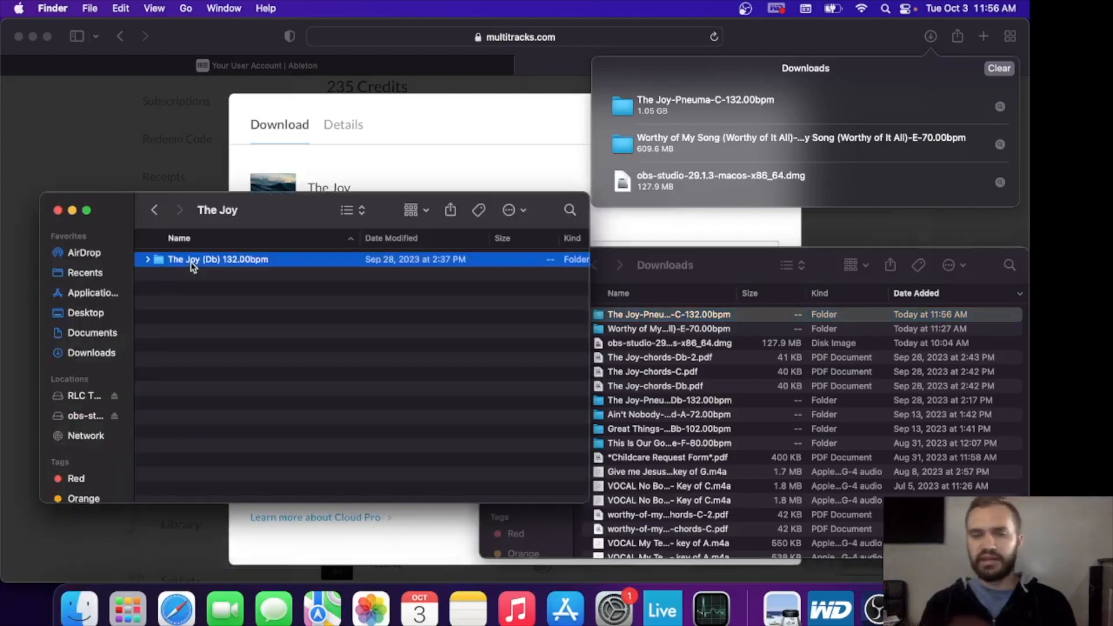
# - Copy the downloaded The Joy-Pneuma-C-132.00bpm folder from Downloads into The Joy folder
pyautogui.moveTo(274, 210); pyautogui.dragTo(234, 143)
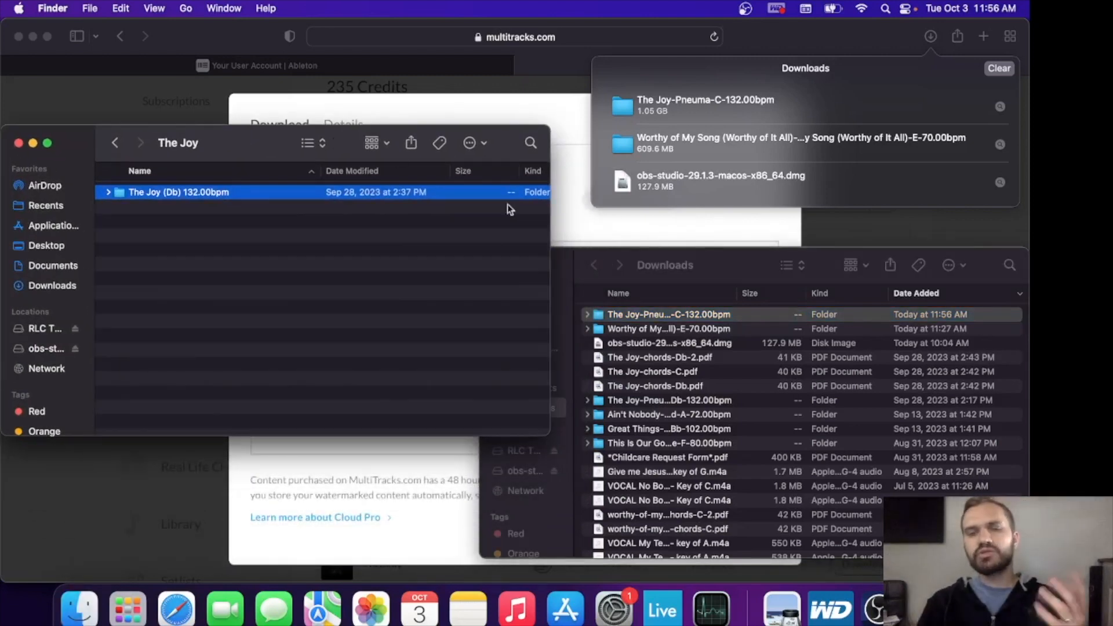
pyautogui.moveTo(732, 320); pyautogui.dragTo(479, 300)
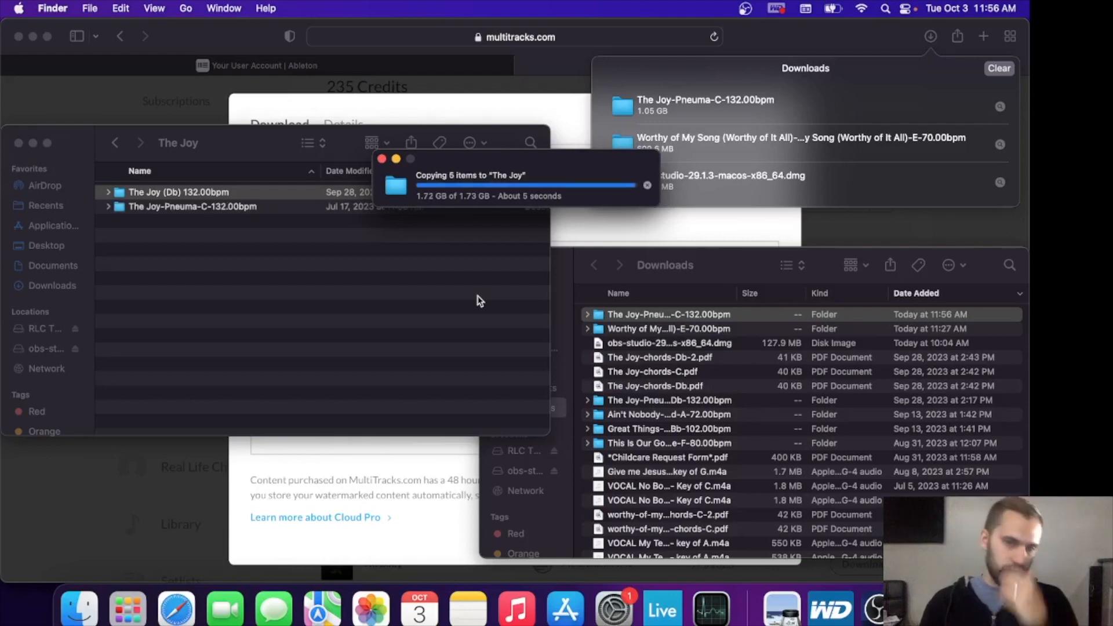
# - Rename the copied The Joy-Pneuma-C-132.00bpm folder as "The Joy (C) 132.00bpm"
pyautogui.click(310, 207)
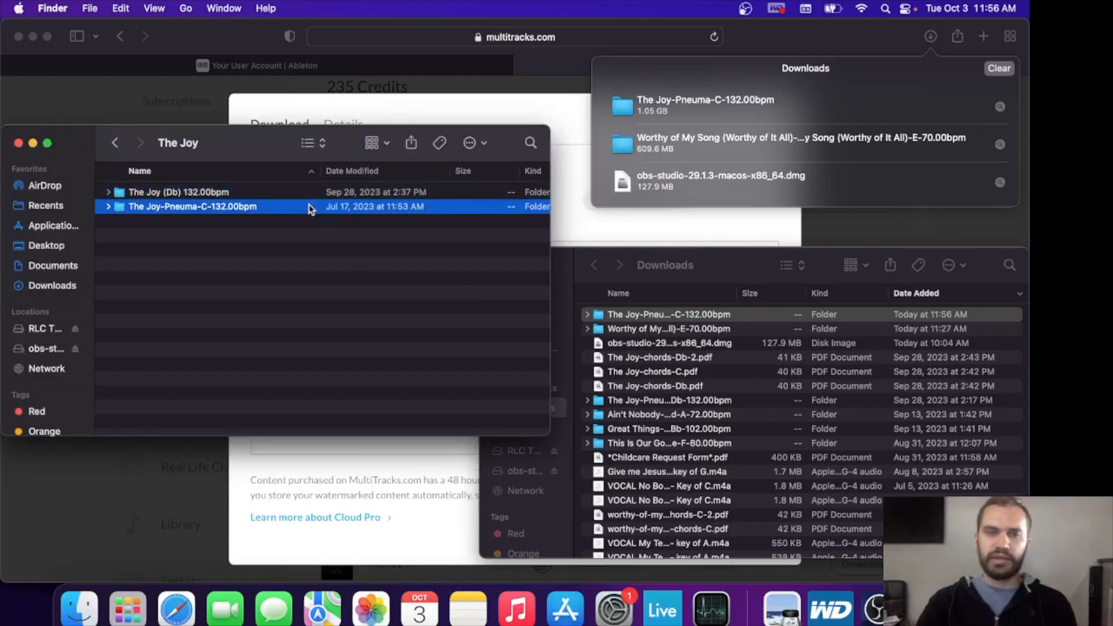
pyautogui.rightClick(310, 207)
pyautogui.click(348, 275)
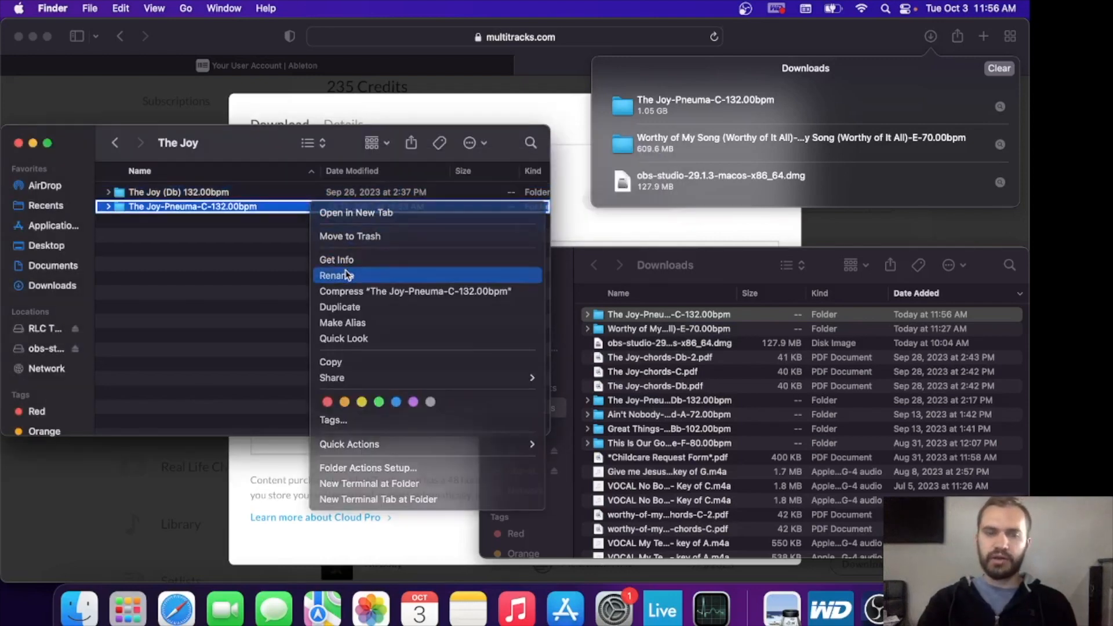
pyautogui.click(201, 207)
pyautogui.press('BackSpace')
pyautogui.press('BackSpace')
pyautogui.press('BackSpace')
pyautogui.press('BackSpace')
pyautogui.press('BackSpace')
pyautogui.press('BackSpace')
pyautogui.press('BackSpace')
pyautogui.press('BackSpace')
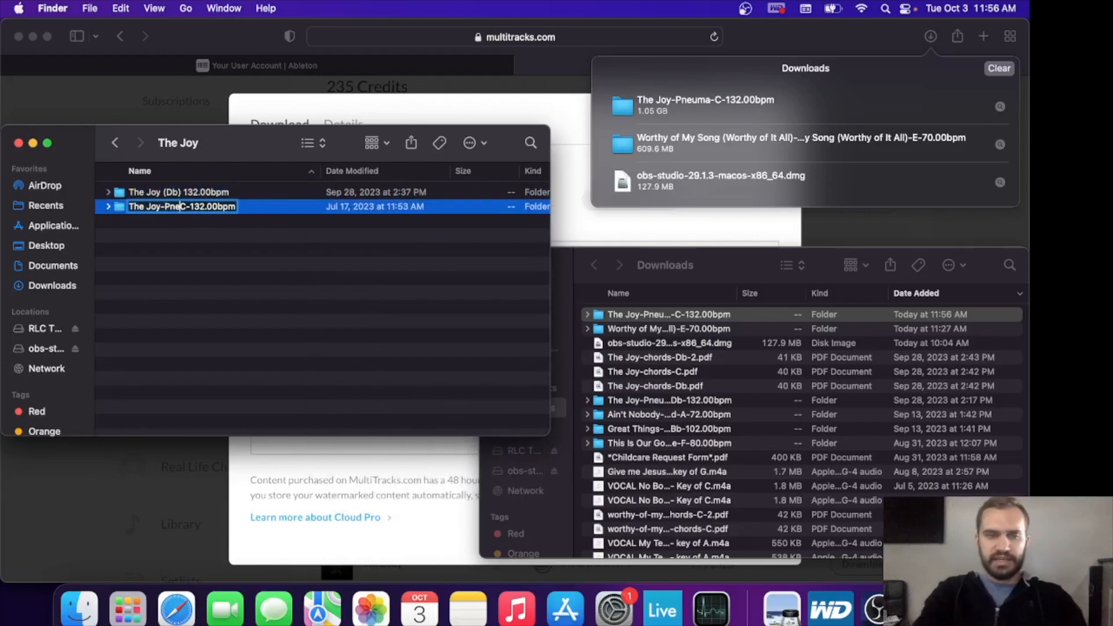
pyautogui.write('(C')
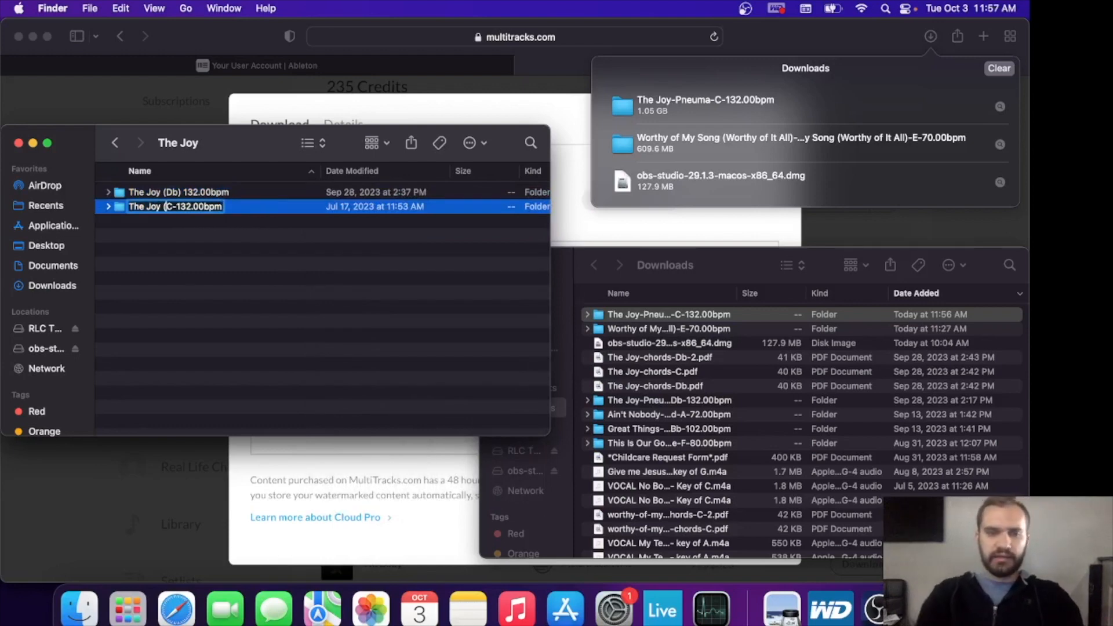
pyautogui.write(')')
pyautogui.press('BackSpace')
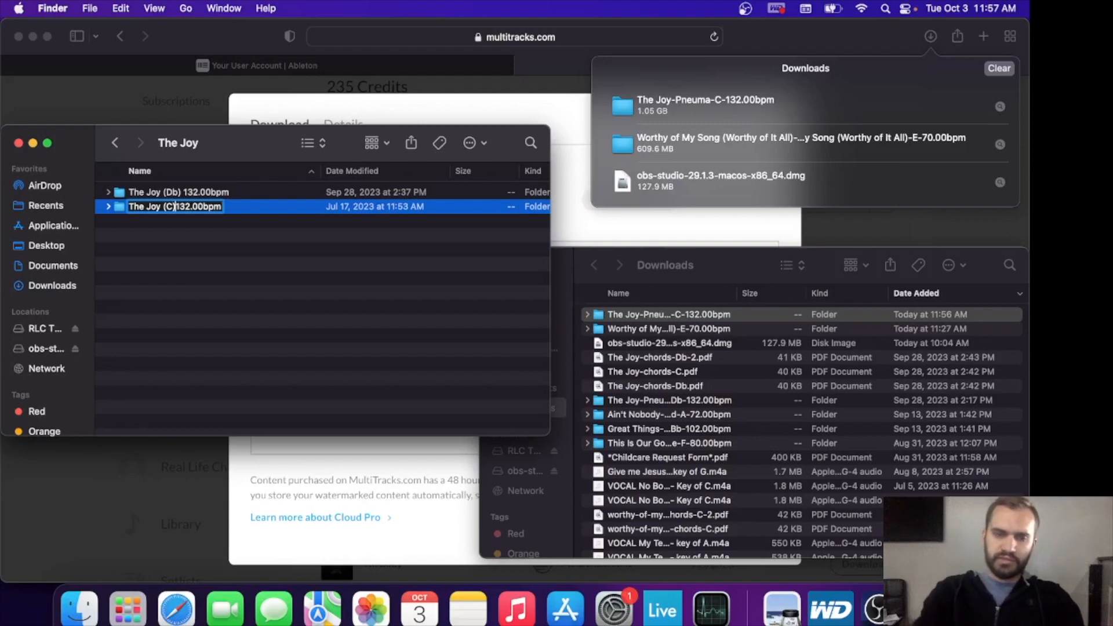
pyautogui.press('Return')
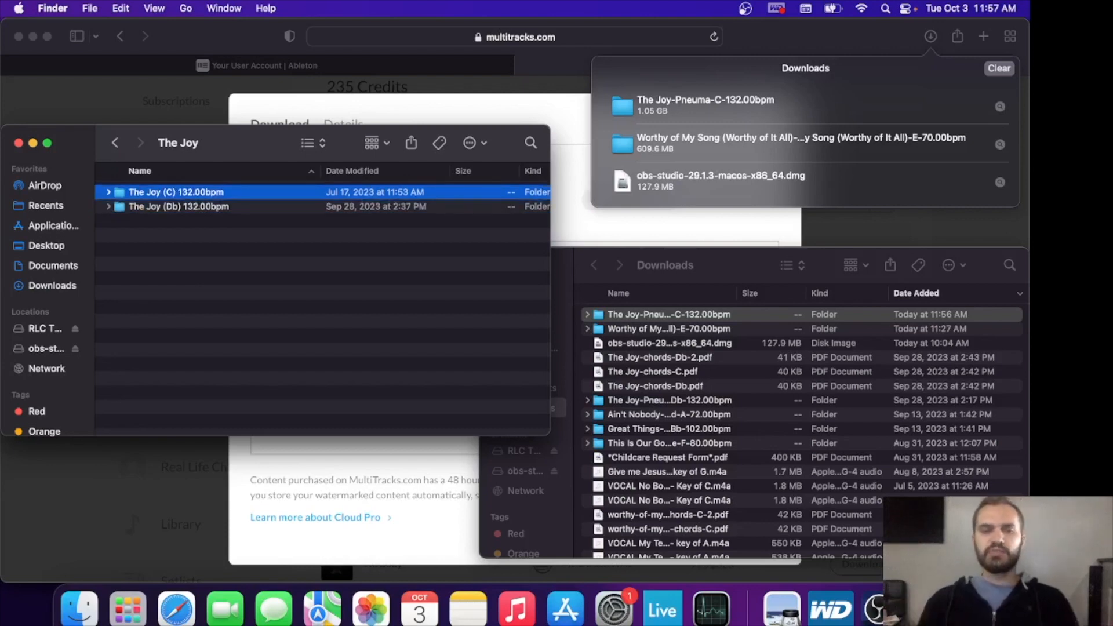
# - Open The Joy (C) 132.00bpm folder and look through its project files and subfolders, ending on MultiTrack.als
pyautogui.doubleClick(242, 194)
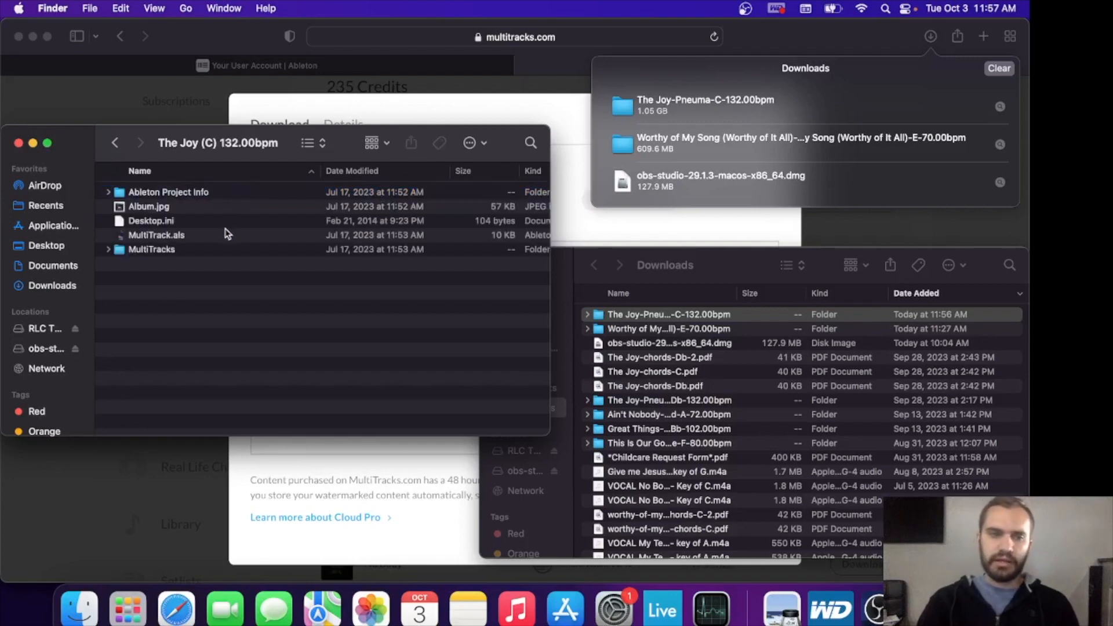
pyautogui.click(216, 237)
pyautogui.press('Down')
pyautogui.press('Up')
pyautogui.press('Up')
pyautogui.press('Up')
pyautogui.press('Up')
pyautogui.press('Down')
pyautogui.press('Down')
pyautogui.press('Down')
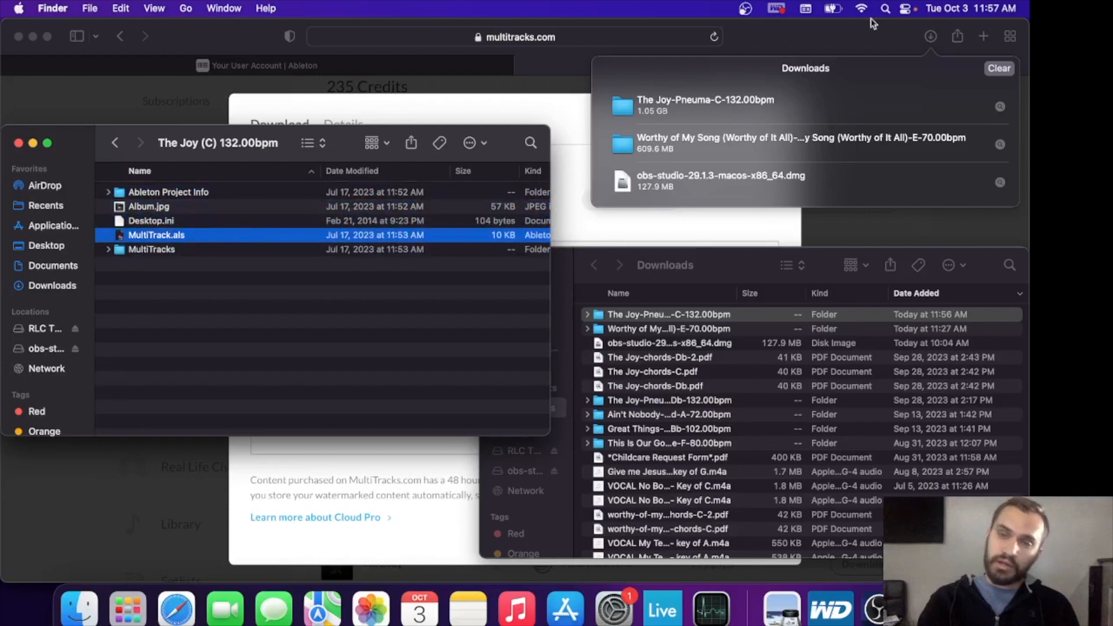
# - Close the MultiTracks.com browser window and open MultiTrack.als from The Joy (C) 132.00bpm folder in Ableton Live
pyautogui.click(927, 31)
pyautogui.click(525, 67)
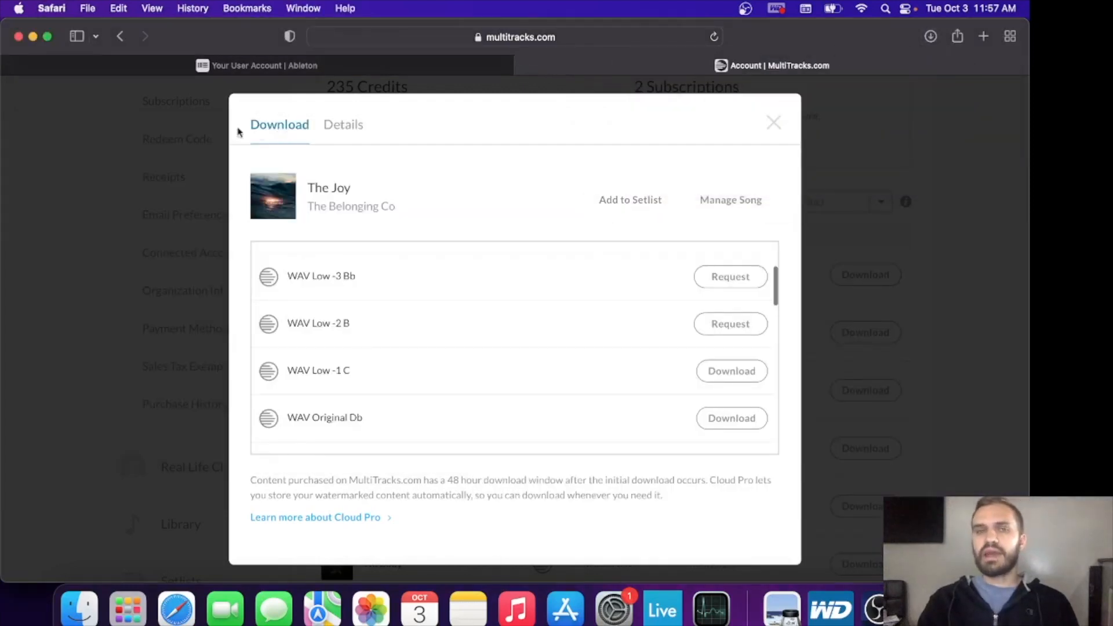
pyautogui.click(18, 37)
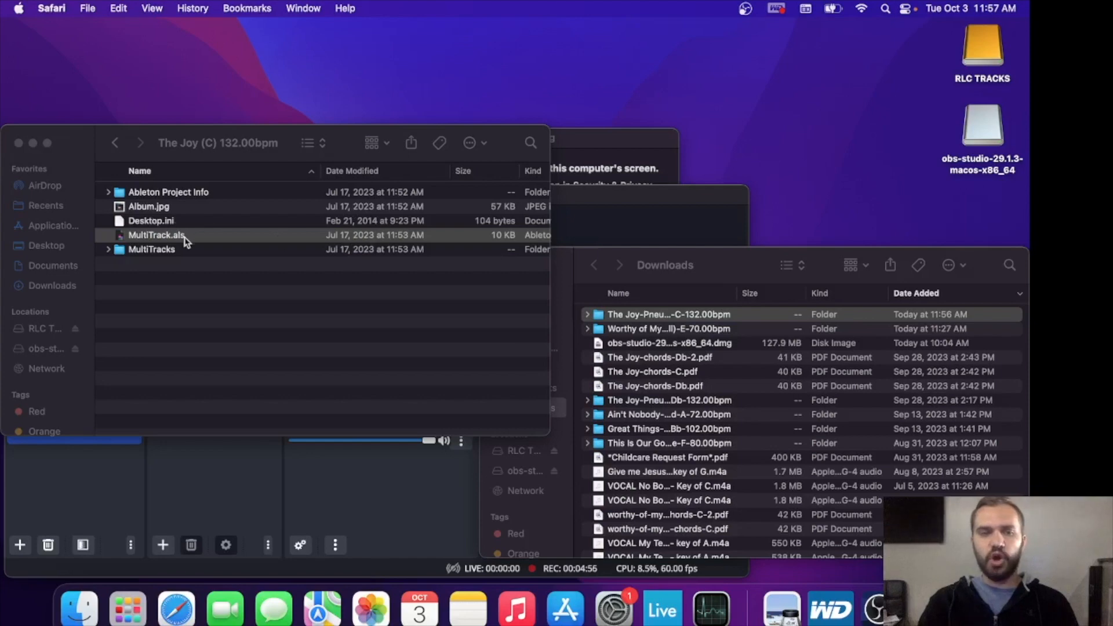
pyautogui.doubleClick(203, 237)
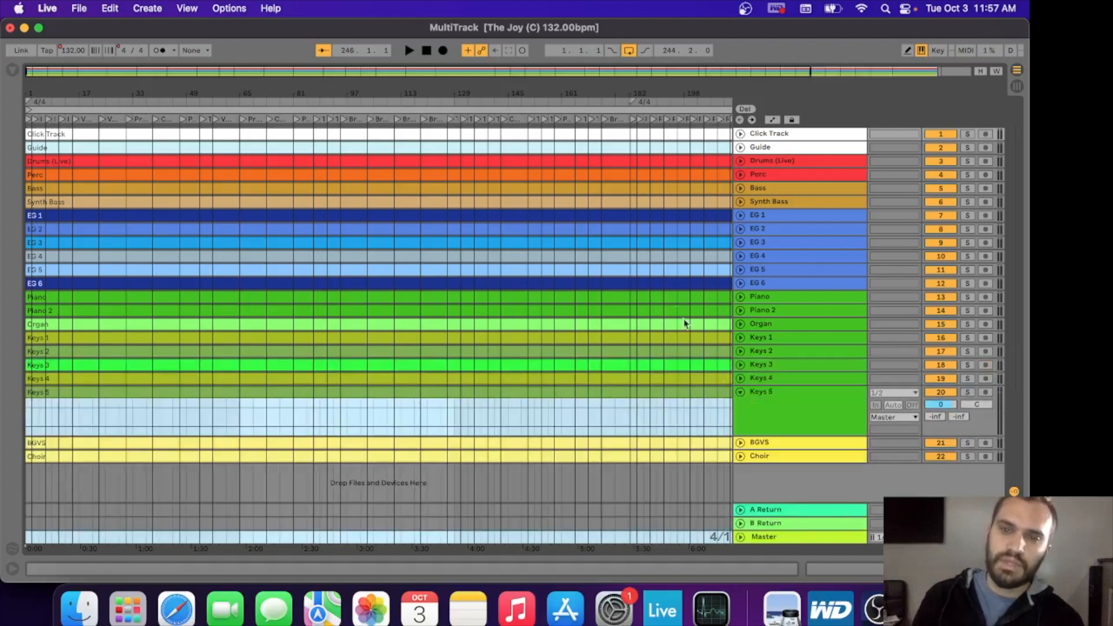
# - Look over the full song arrangement and fold the Keys 5 track to match the other tracks
pyautogui.scroll(10, 641, 213)
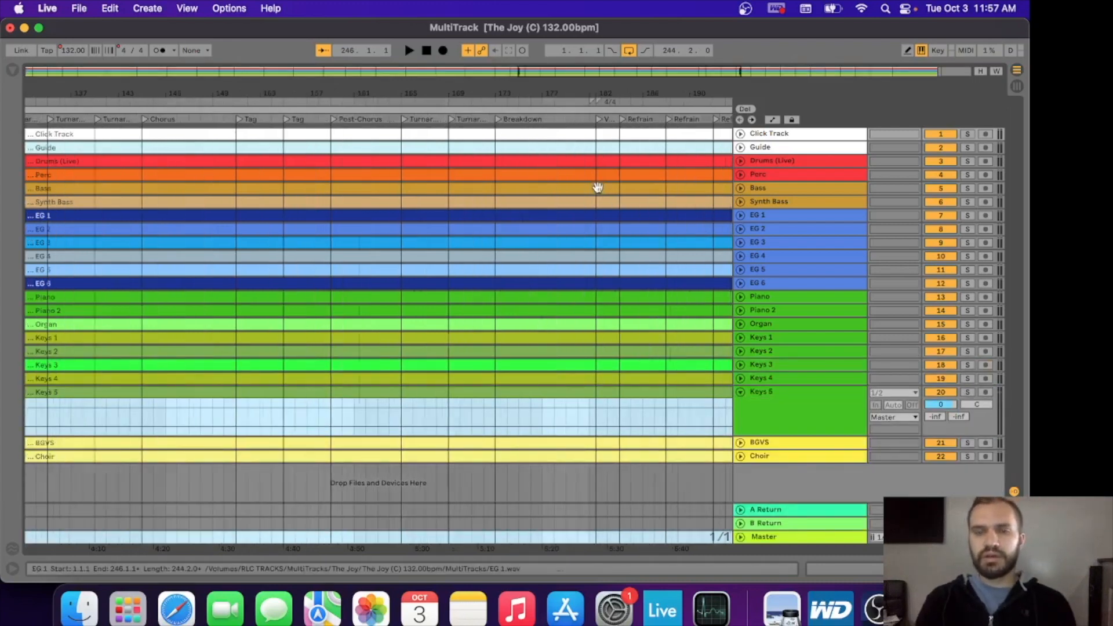
pyautogui.scroll(-10, 598, 183)
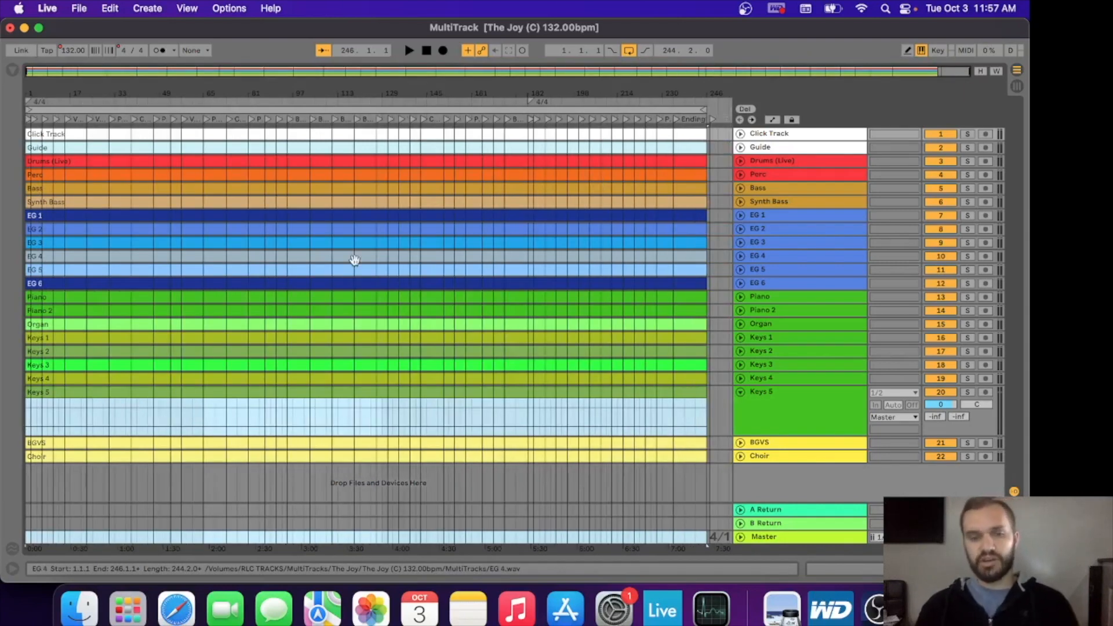
pyautogui.click(741, 394)
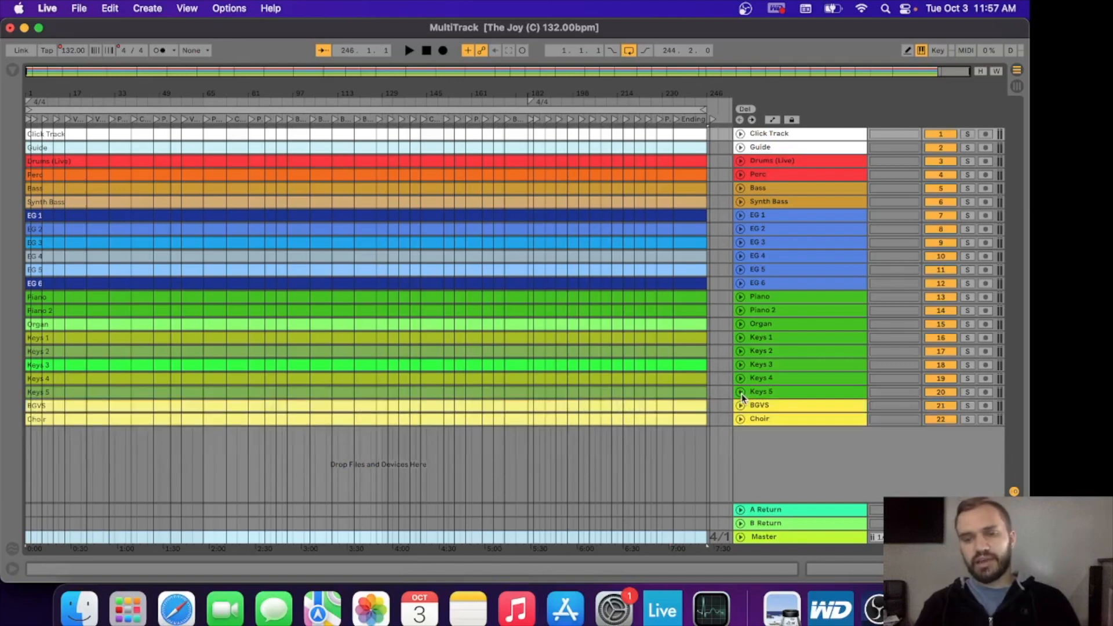
pyautogui.click(718, 442)
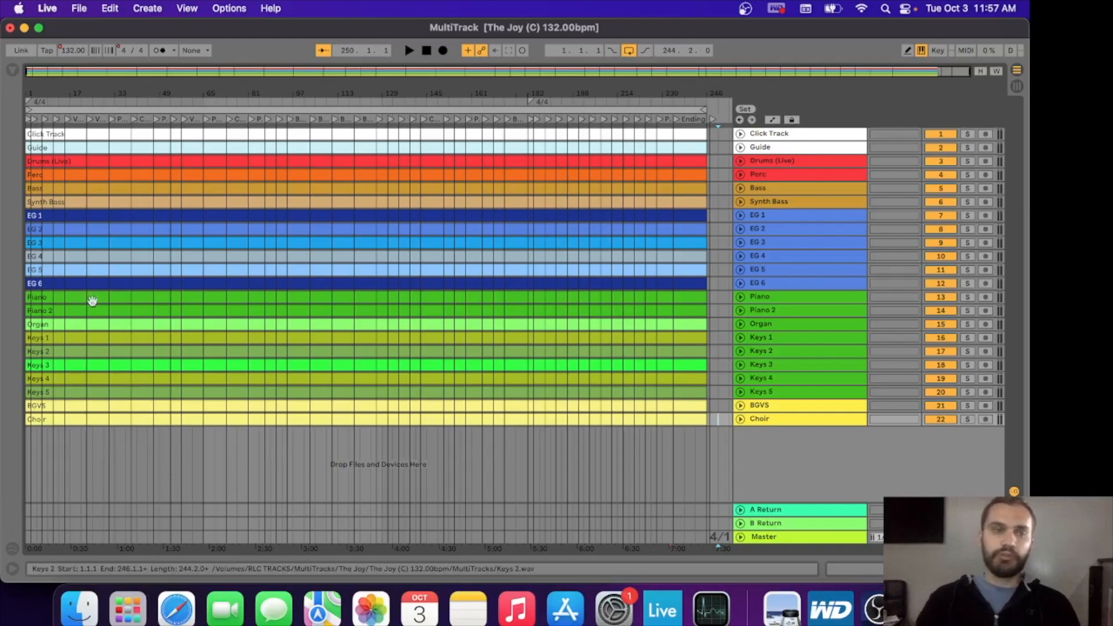
# - Examine the Click Track and the section locators at the start of the song, from Count Off to Verse 2
pyautogui.scroll(10, 37, 203)
pyautogui.hscroll(-3, 37, 202)
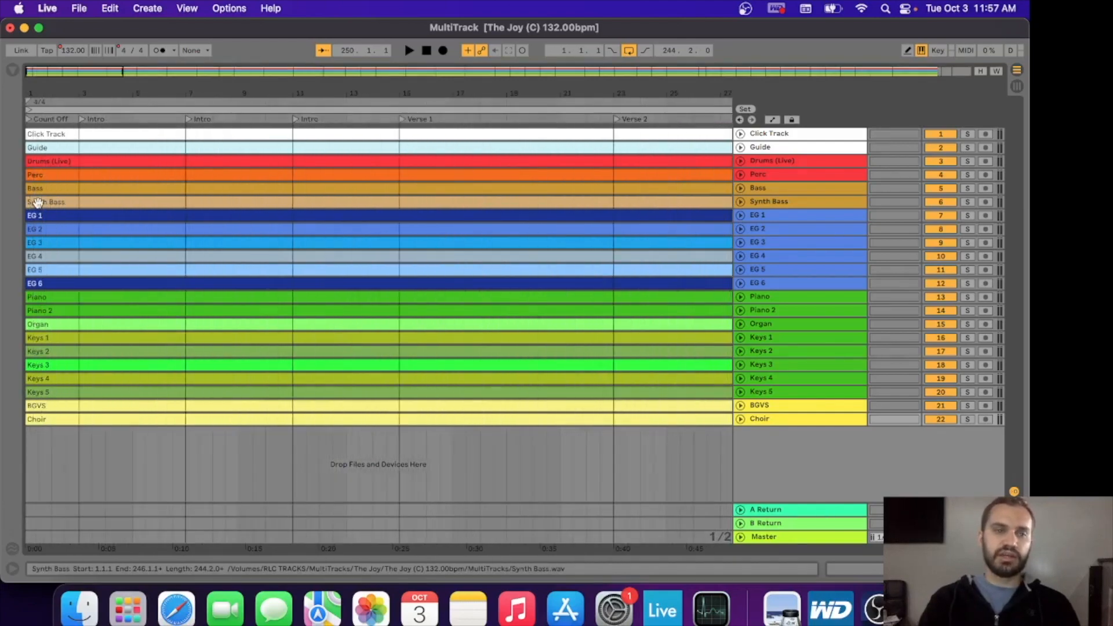
pyautogui.click(62, 135)
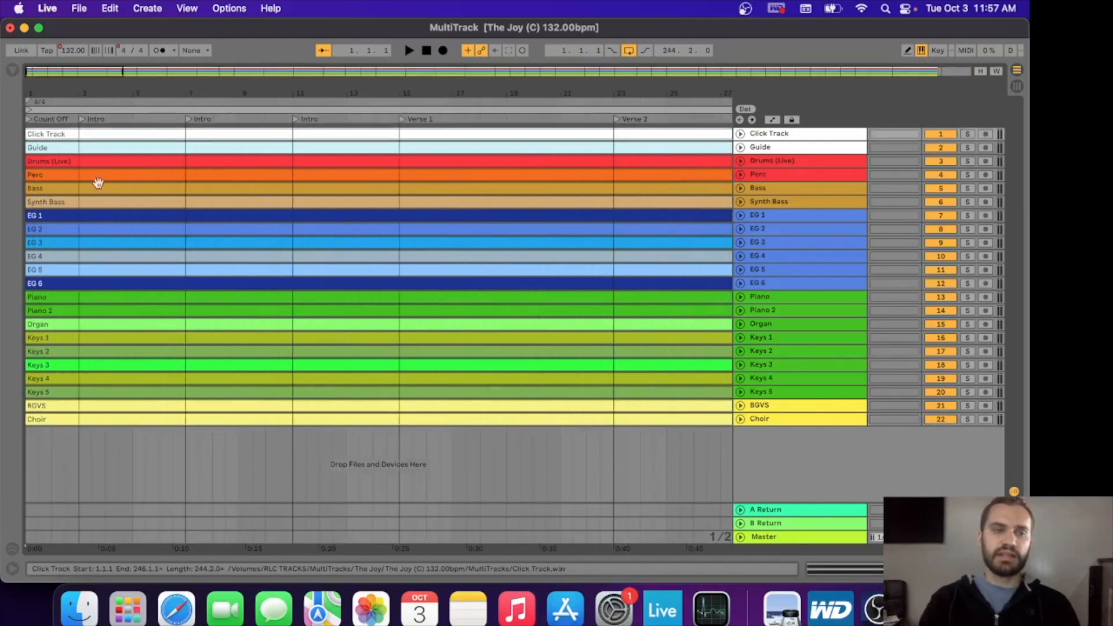
pyautogui.click(168, 471)
pyautogui.scroll(-10, 167, 474)
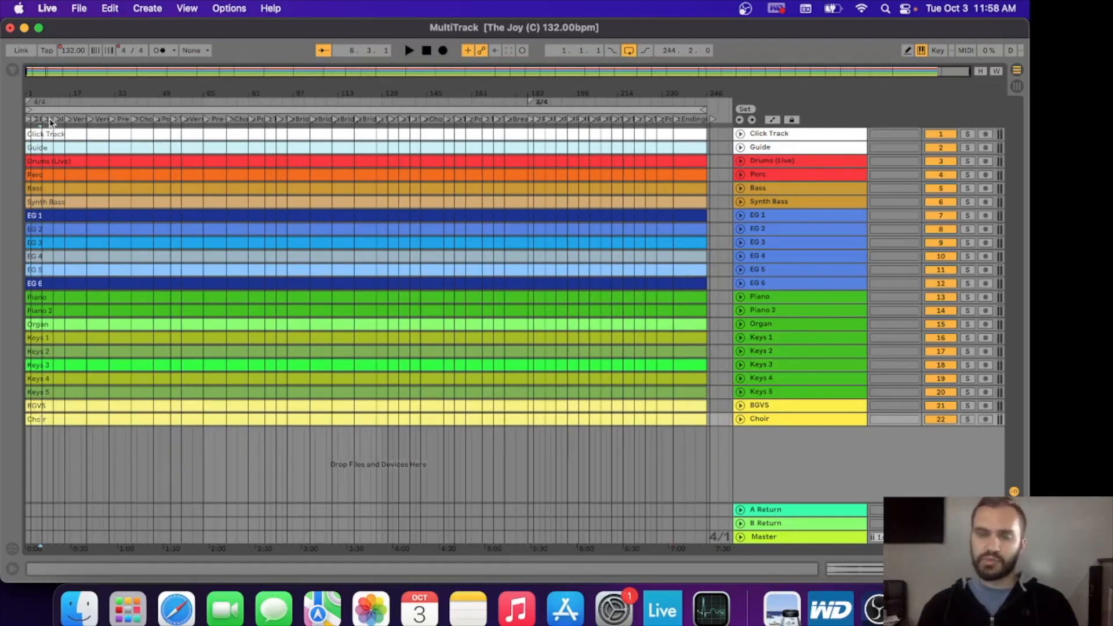
# - Show Live's browser and check the Tempo Project and CUES - Female folder inside Ableton Tools in the MultiTracks place
pyautogui.click(13, 72)
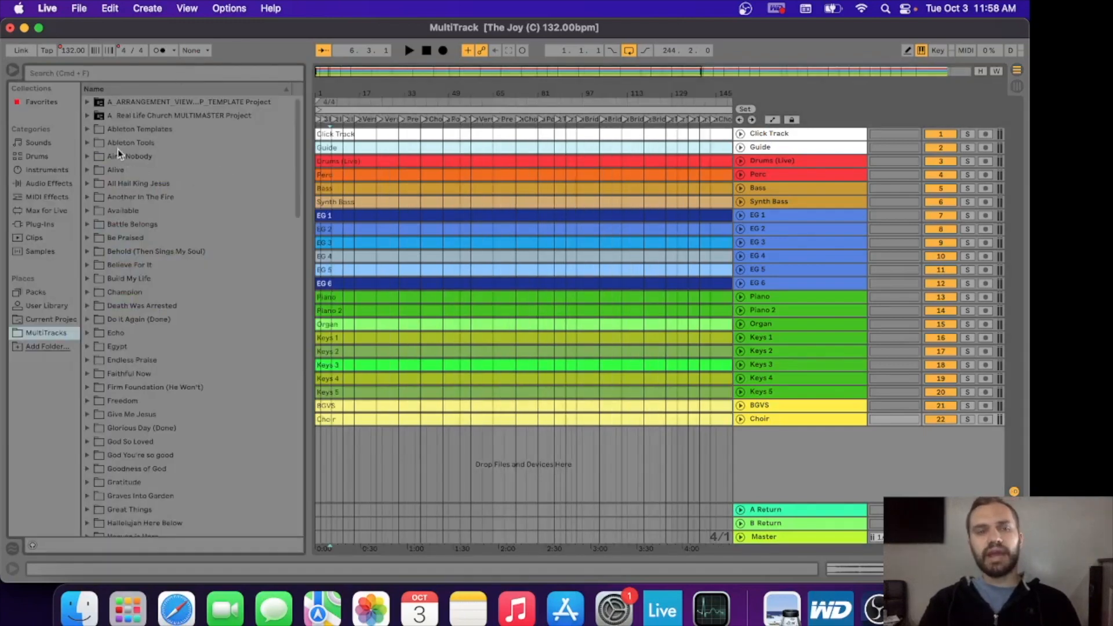
pyautogui.click(86, 143)
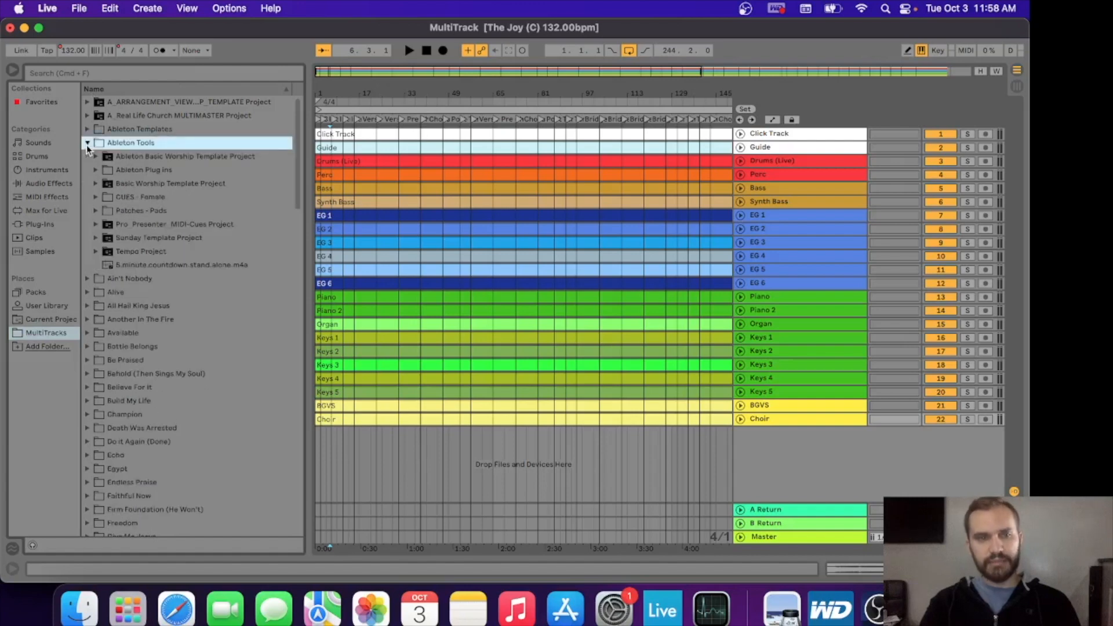
pyautogui.click(96, 251)
pyautogui.click(96, 252)
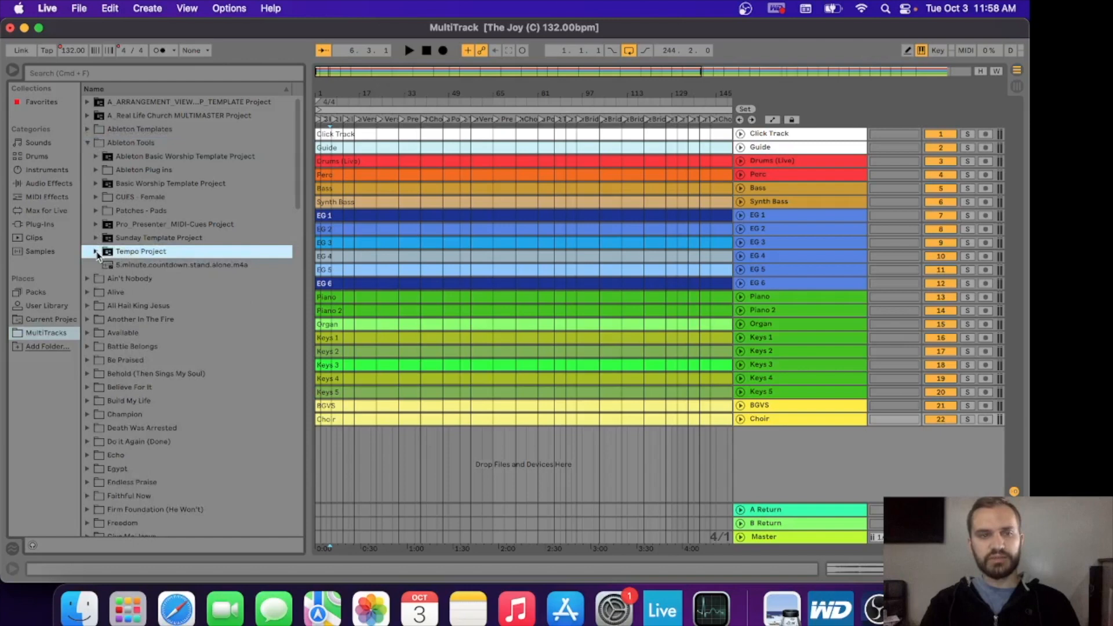
pyautogui.click(96, 197)
pyautogui.click(96, 197)
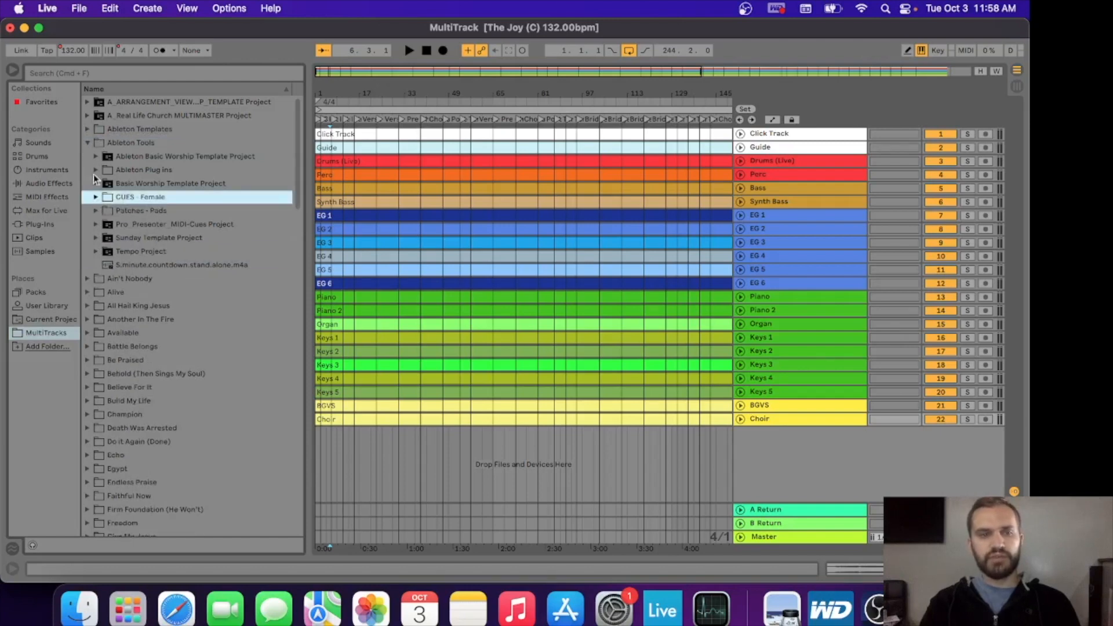
# - Expand the A_ARRANGEMENT_VIEW template project and its .als set in the browser to list the clips of the CLICK track
pyautogui.click(87, 115)
pyautogui.click(88, 103)
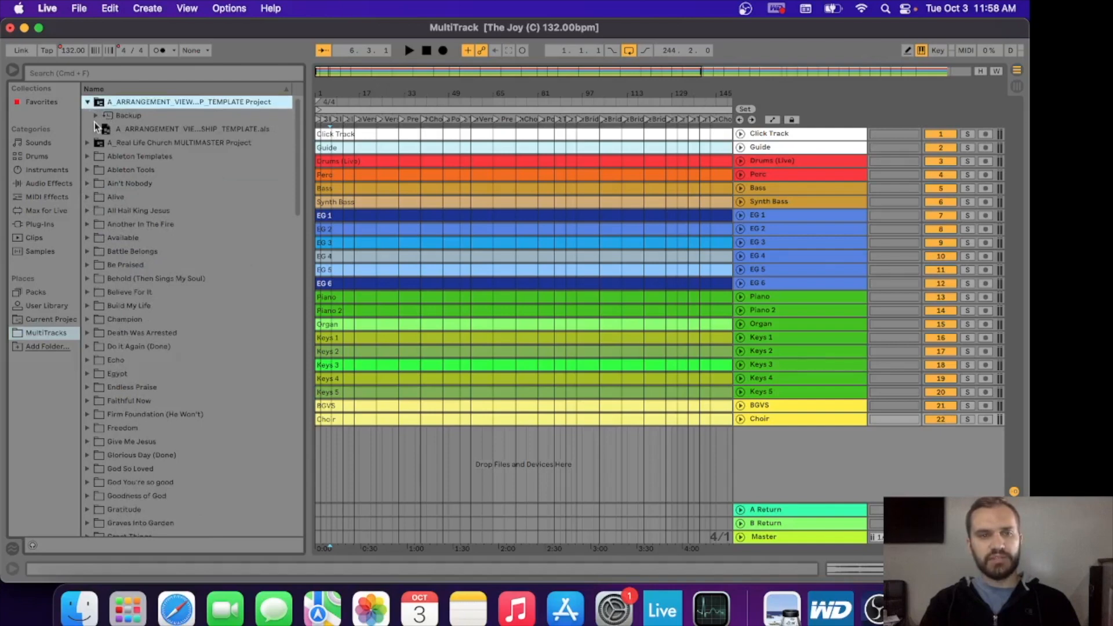
pyautogui.click(95, 130)
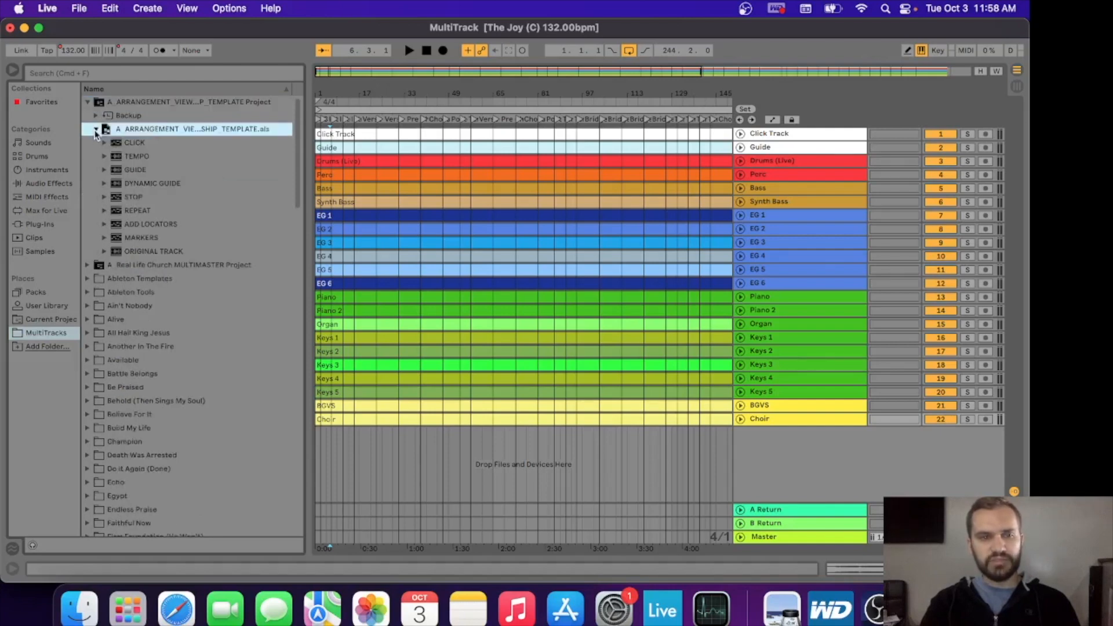
pyautogui.click(103, 144)
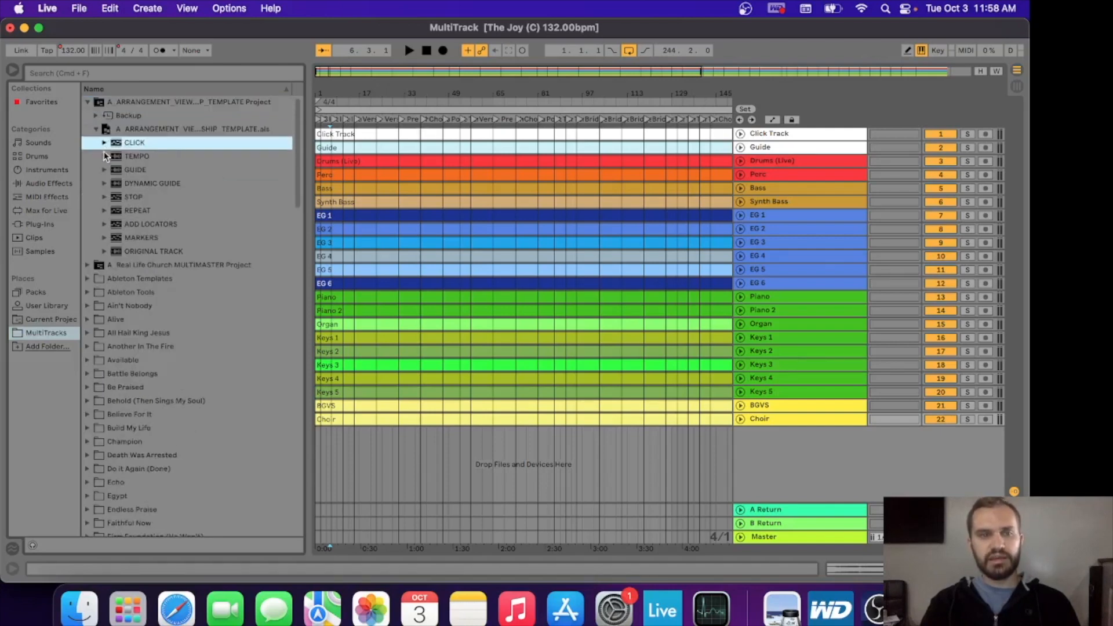
pyautogui.click(104, 155)
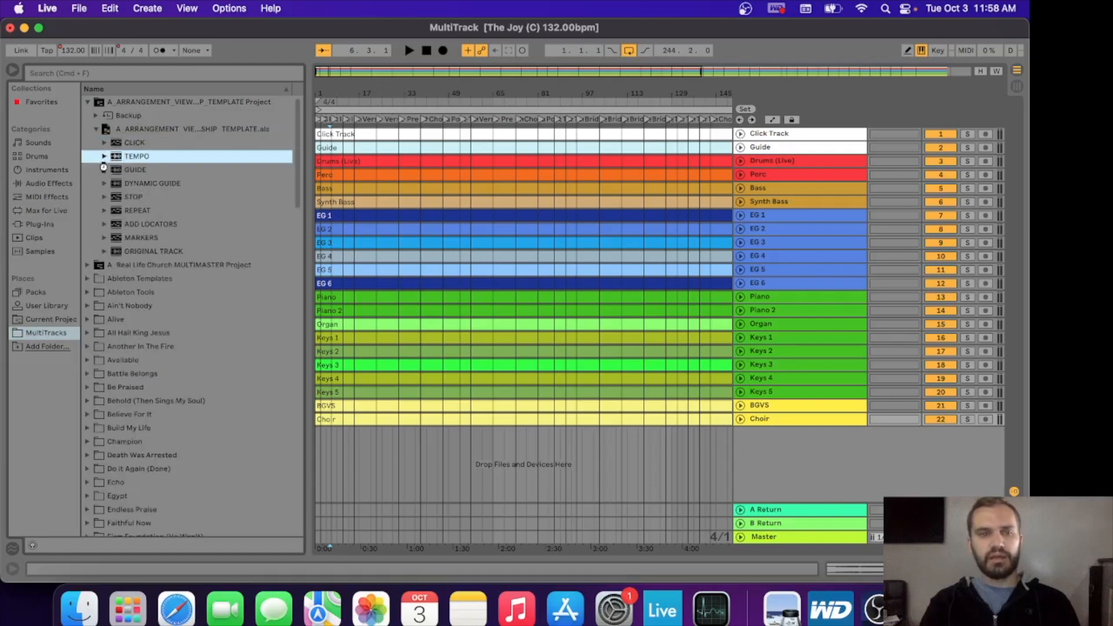
pyautogui.click(105, 170)
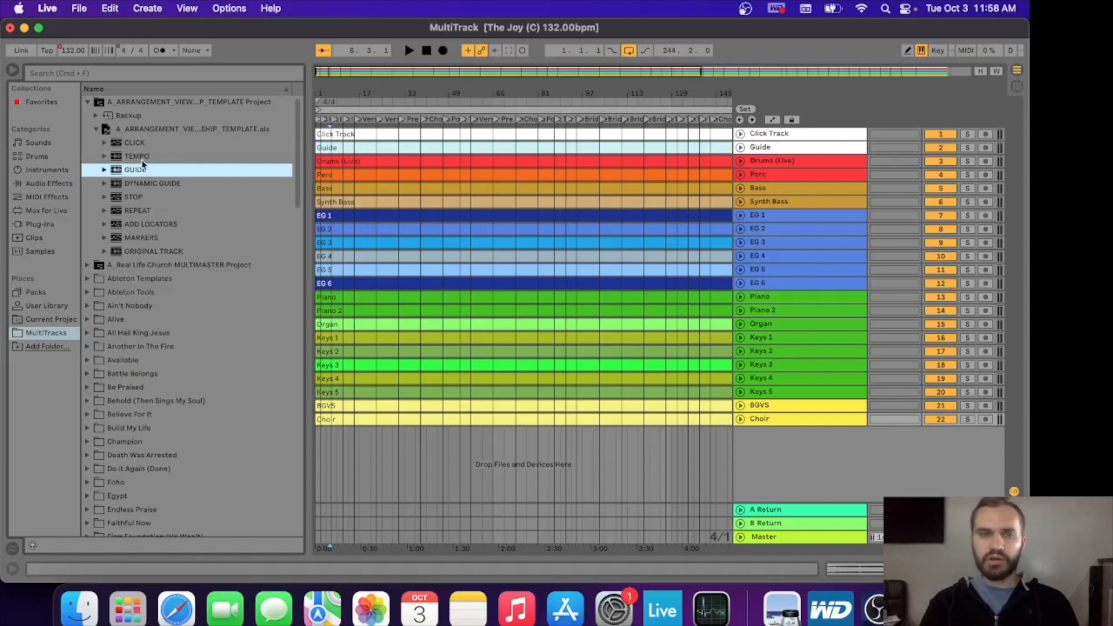
pyautogui.click(105, 143)
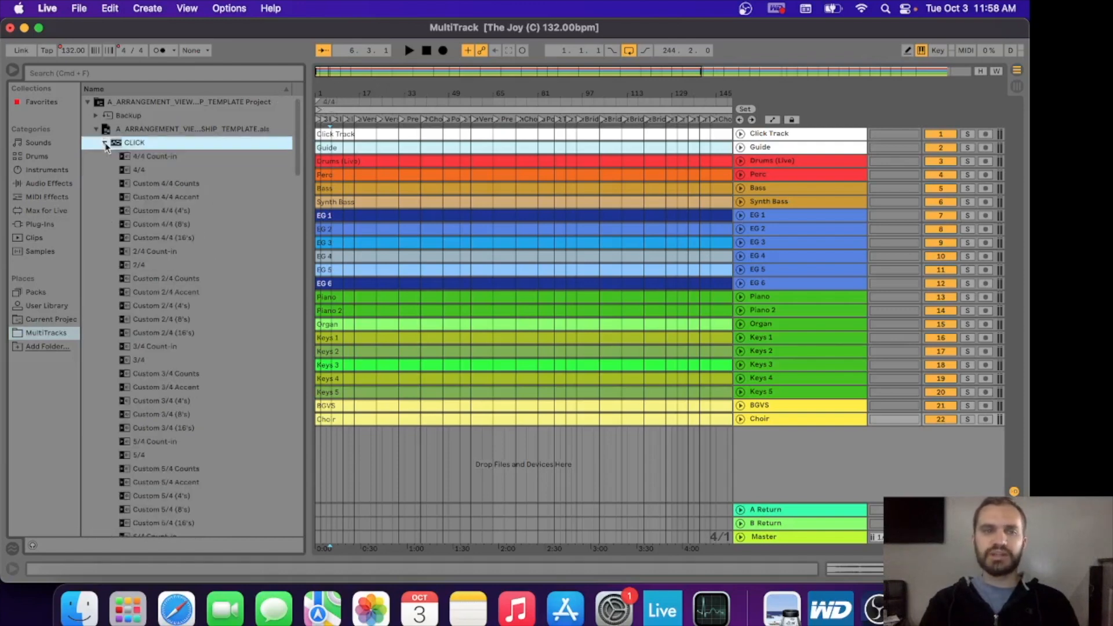
# - Add the template's 4/4 click clip on a new track below Choir at 1.1.1 and extend it to bar 8
pyautogui.click(137, 171)
pyautogui.moveTo(317, 357); pyautogui.dragTo(317, 437)
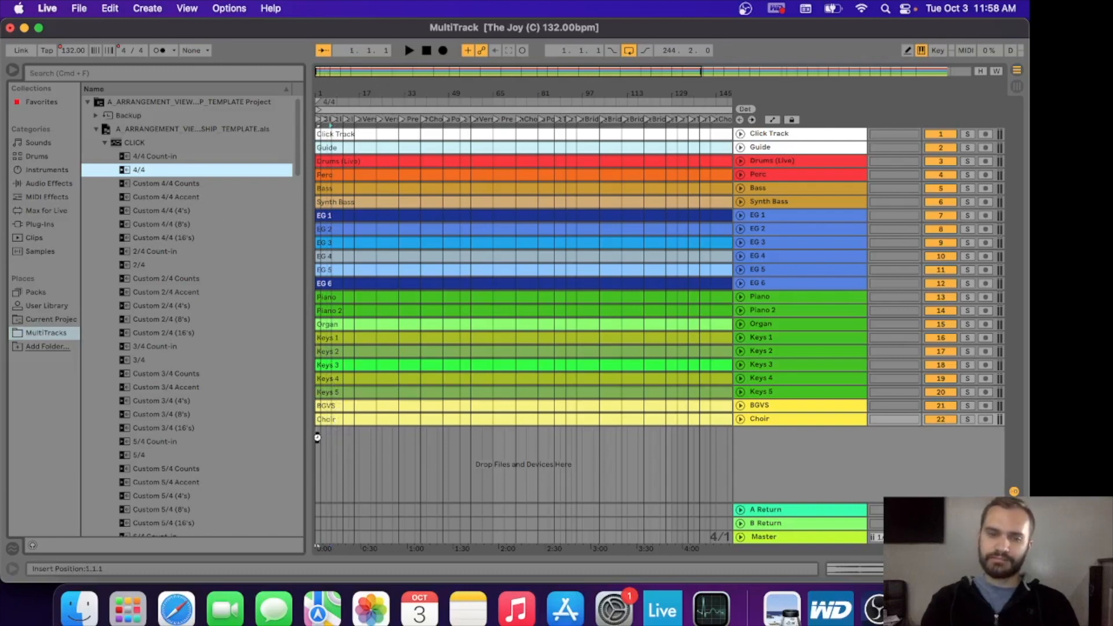
pyautogui.scroll(10, 317, 437)
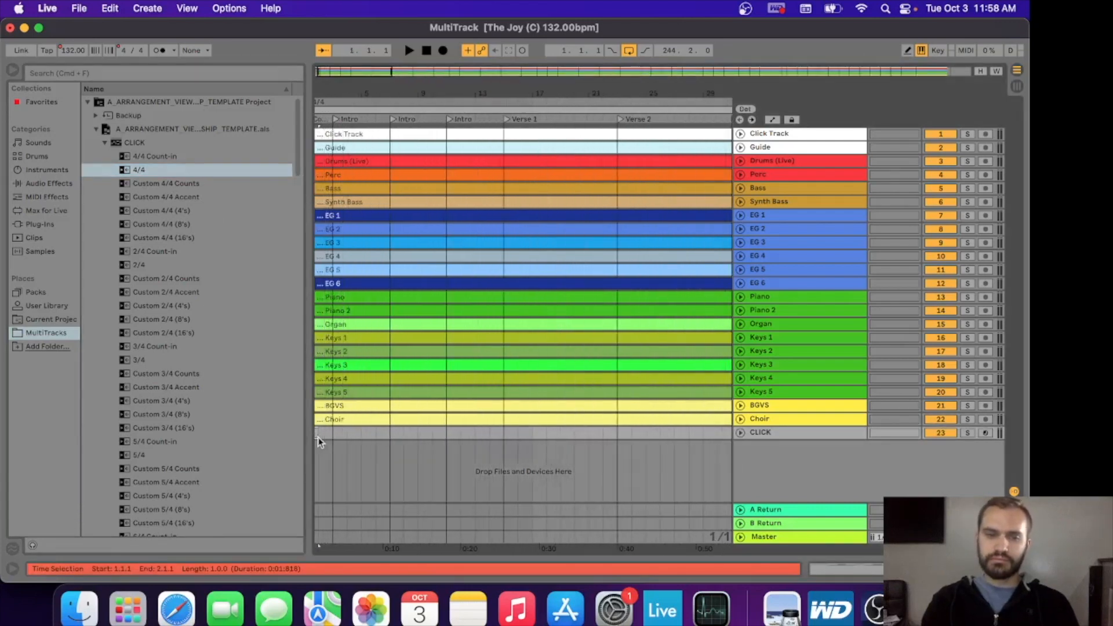
pyautogui.moveTo(320, 433); pyautogui.dragTo(444, 433)
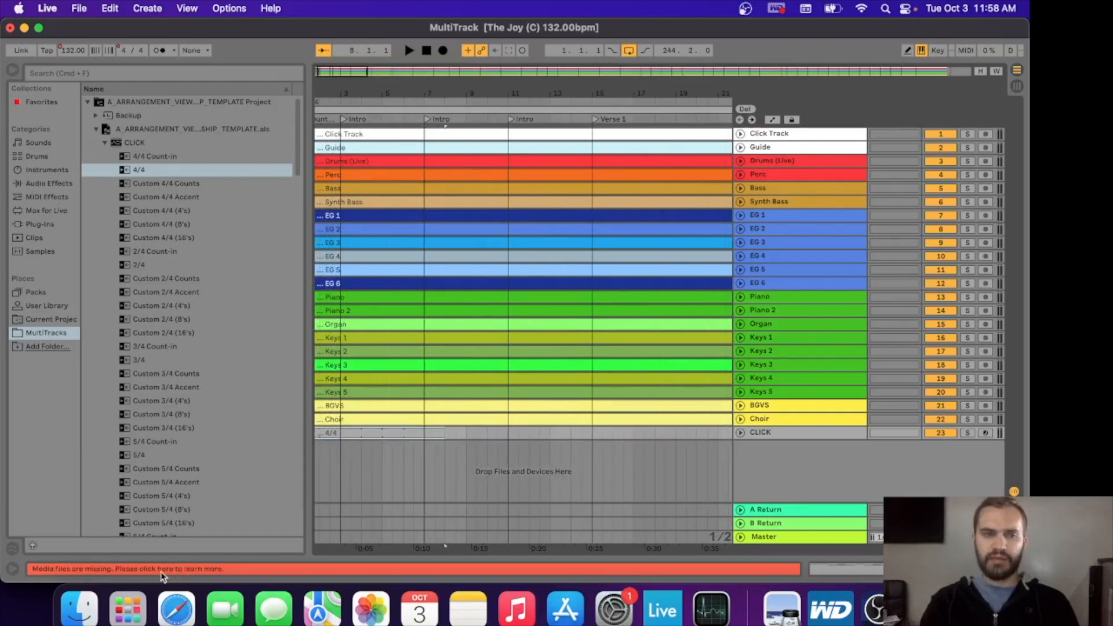
# - Search for the missing media files using the A_ARRANGEMENT_VIEW template project in MultiTracks as the search folder
pyautogui.click(162, 570)
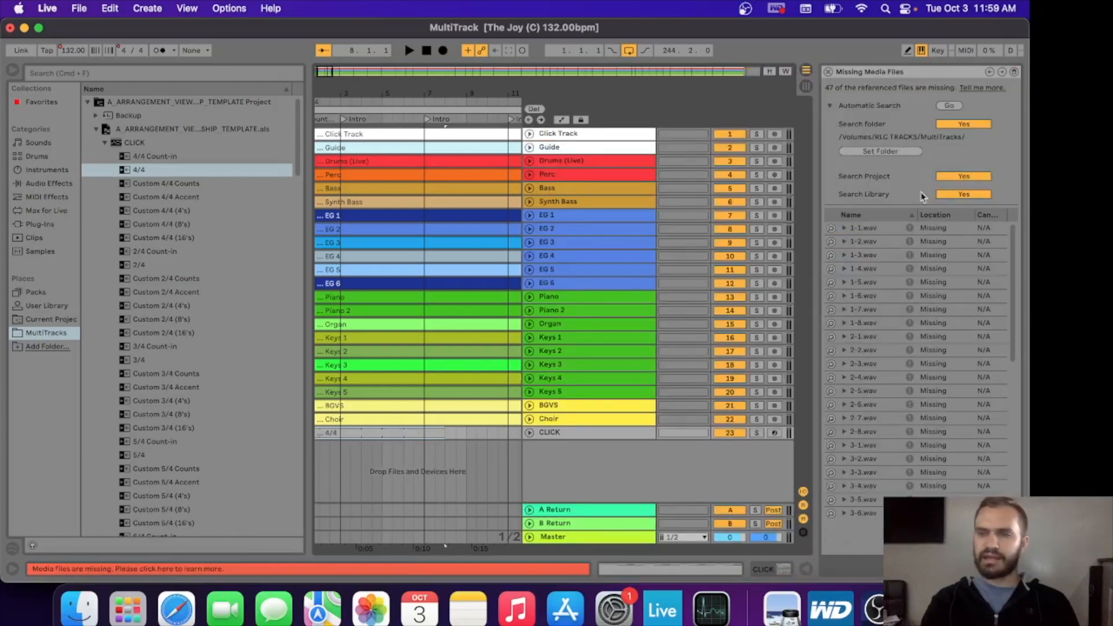
pyautogui.click(949, 106)
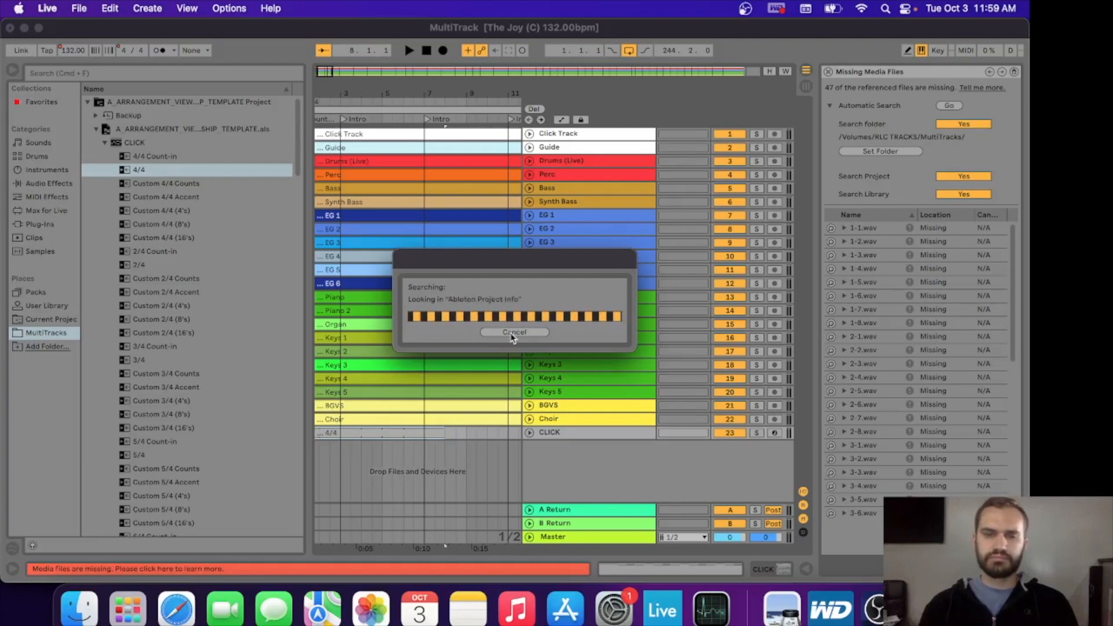
pyautogui.click(885, 153)
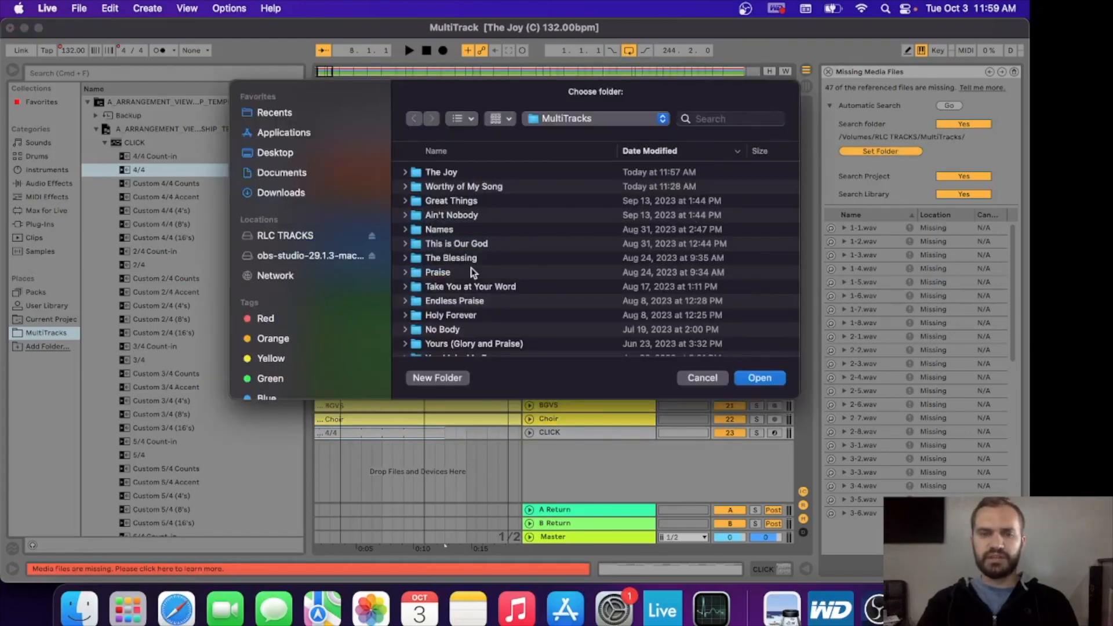
pyautogui.click(548, 157)
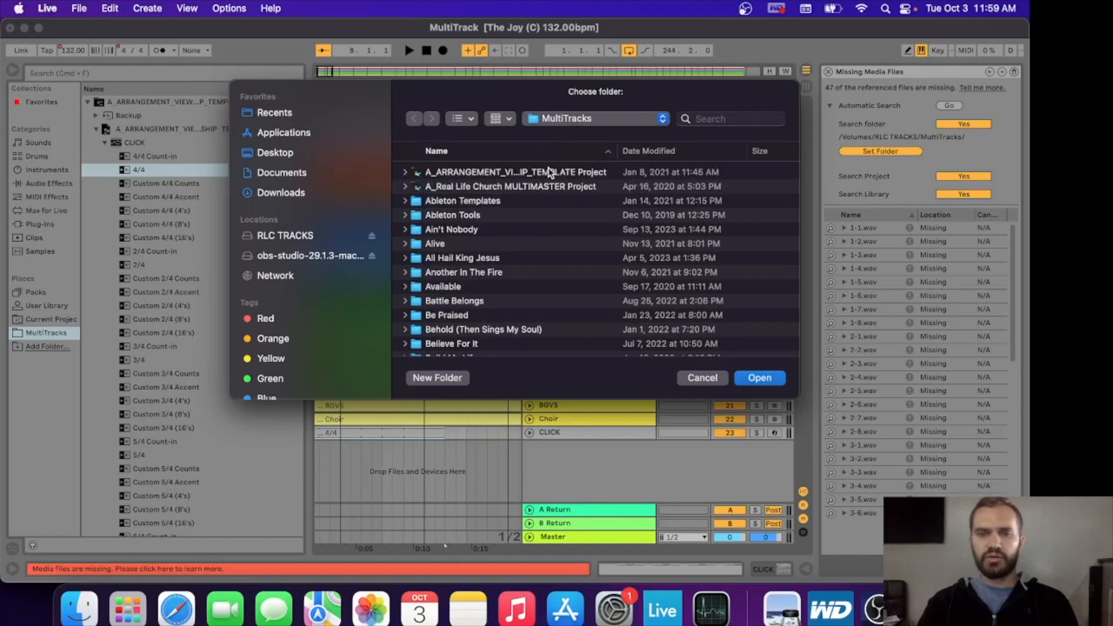
pyautogui.click(548, 172)
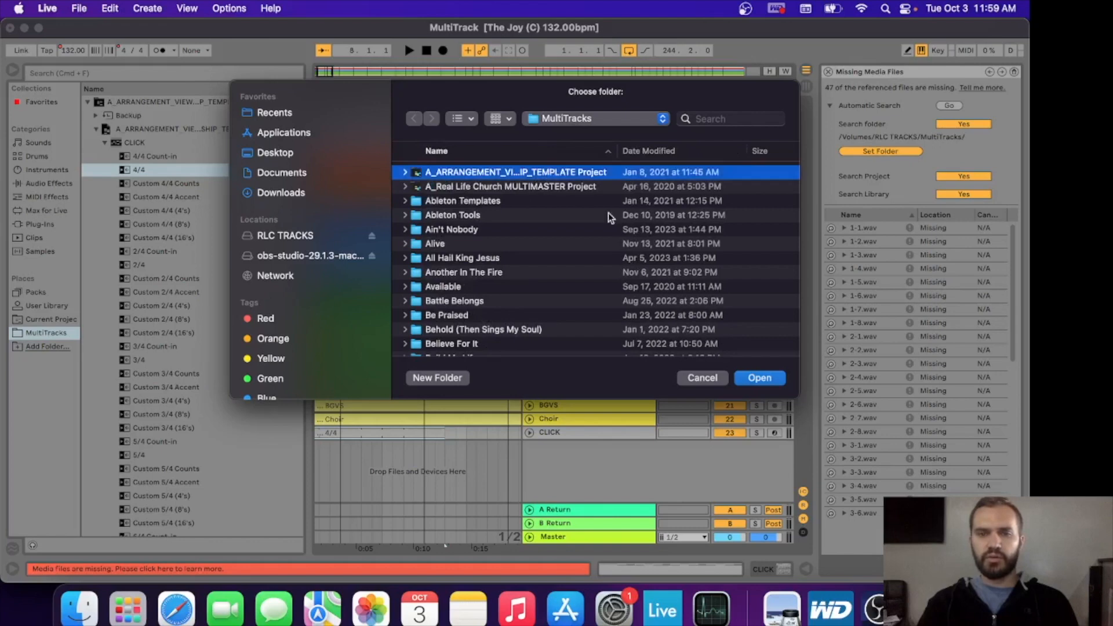
pyautogui.click(754, 378)
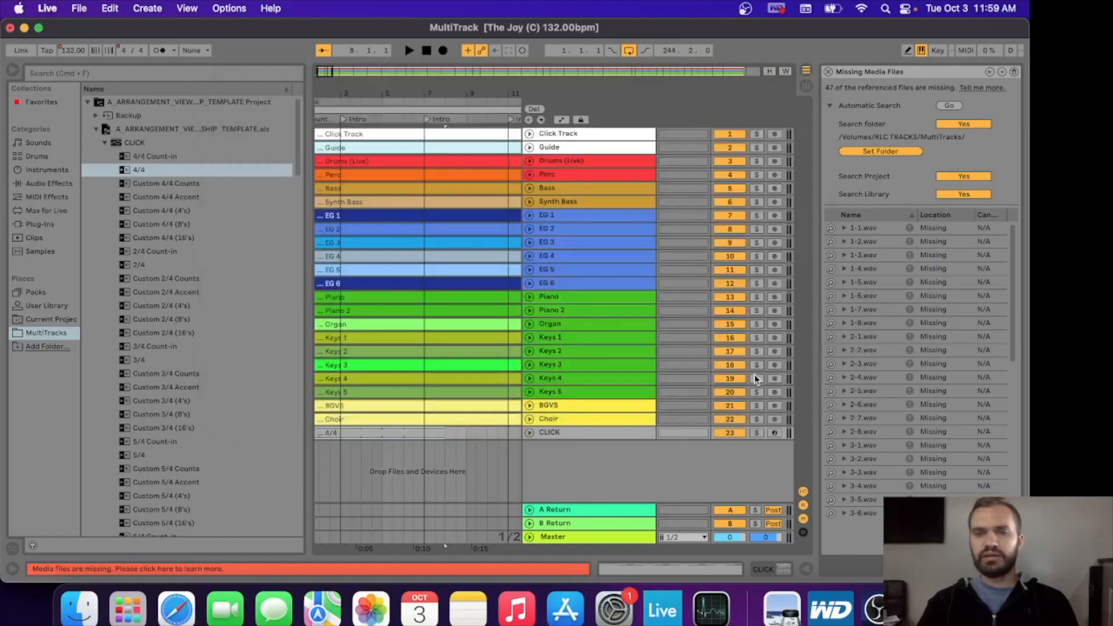
pyautogui.click(953, 107)
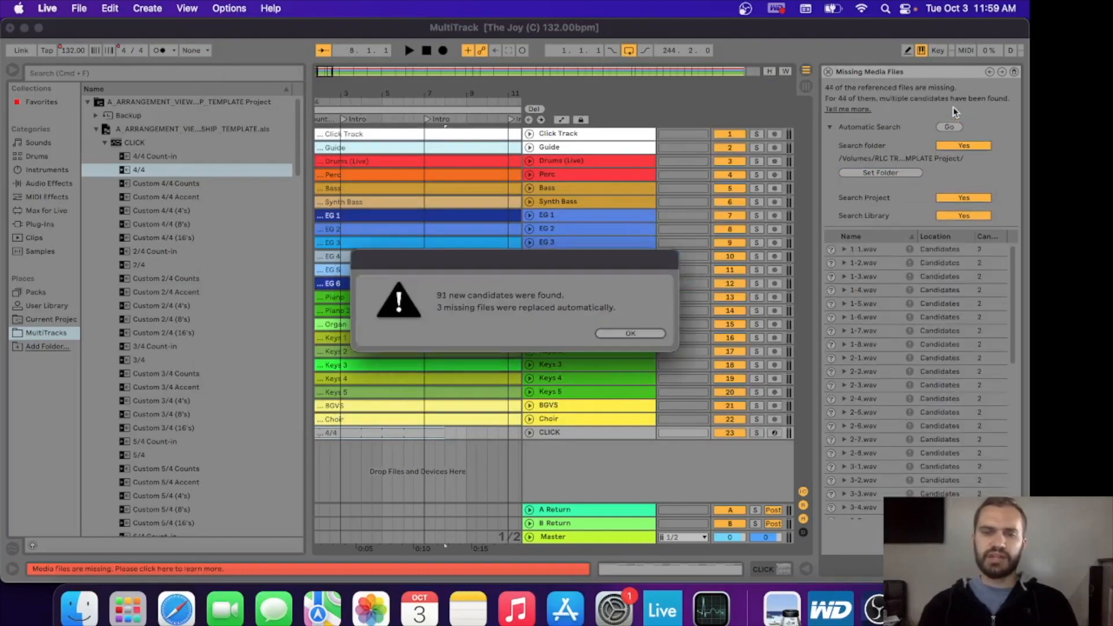
pyautogui.click(631, 334)
# - Replace the missing 1-1.wav with its first candidate, resolve all other missing files from that location, and close the missing files list
pyautogui.click(832, 251)
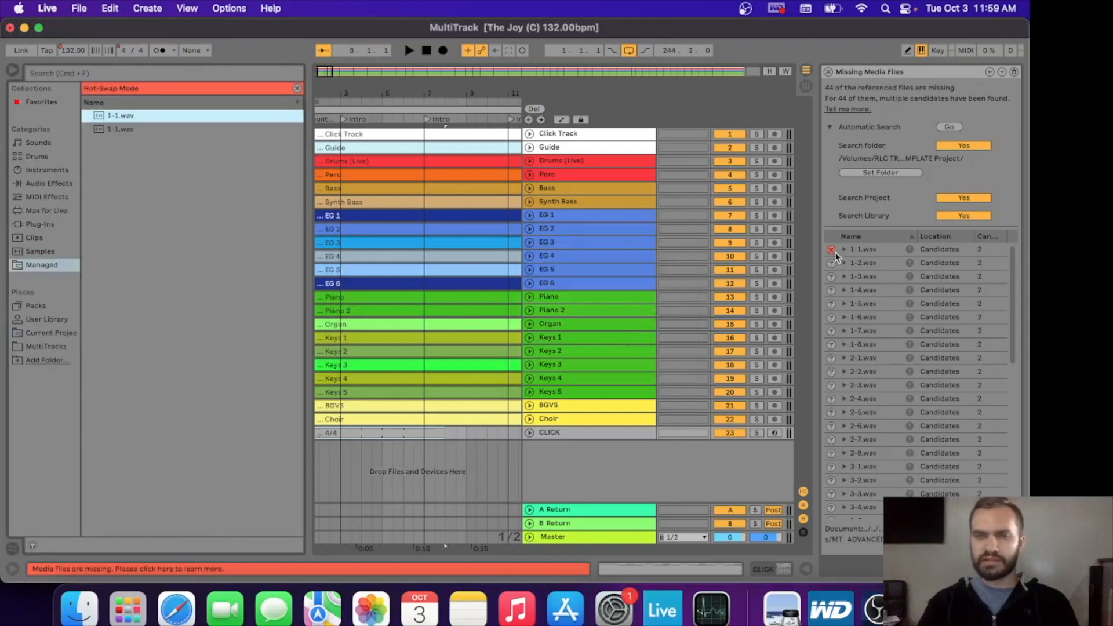
pyautogui.doubleClick(203, 119)
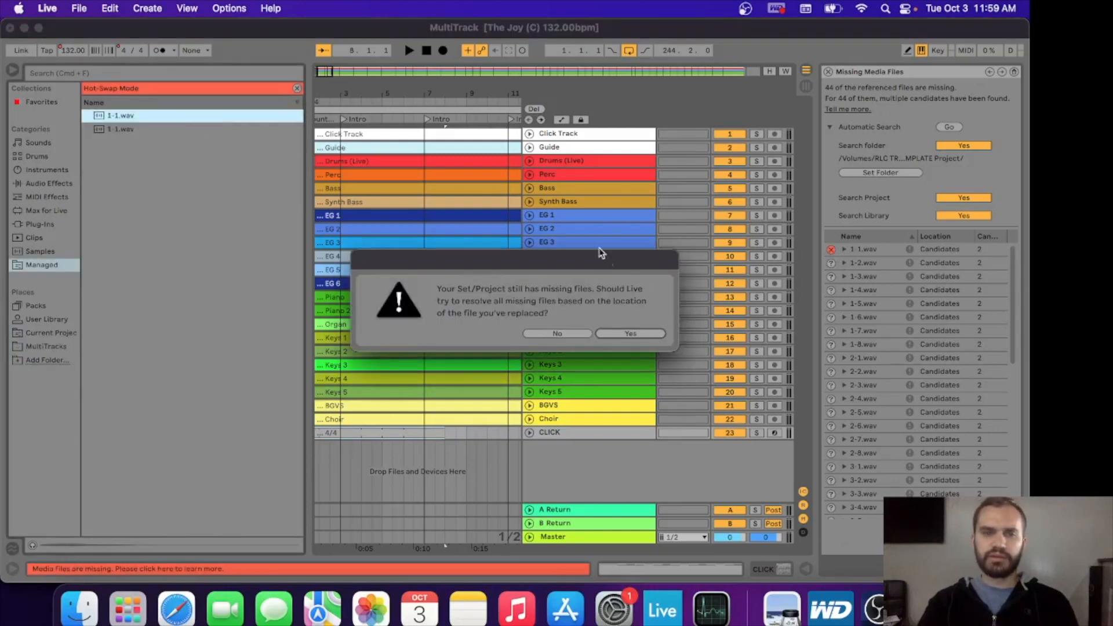
pyautogui.click(617, 333)
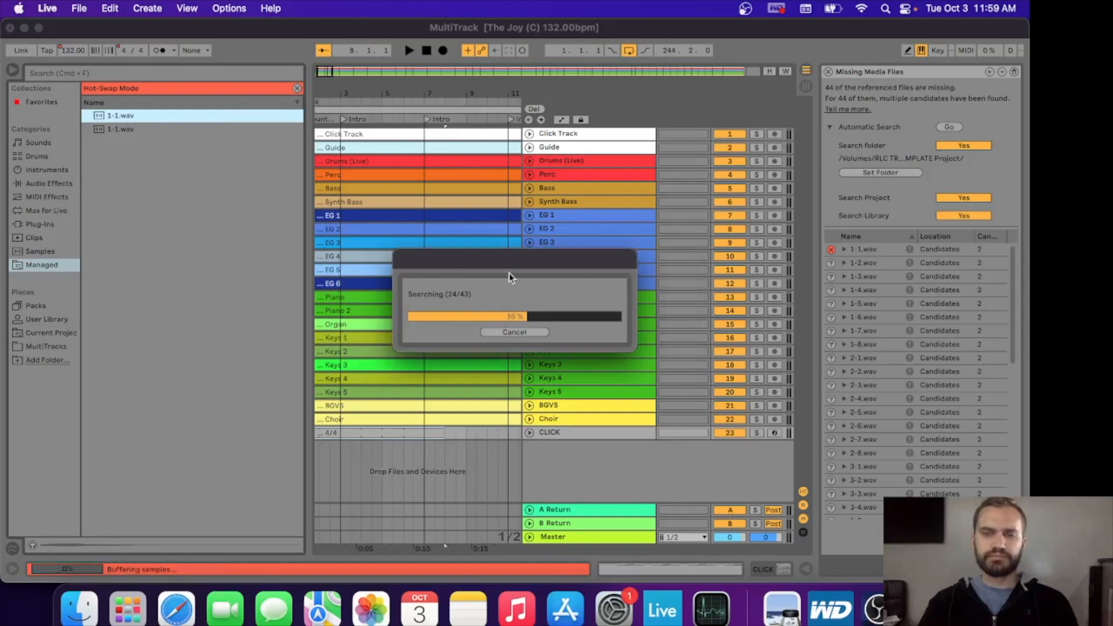
pyautogui.click(652, 334)
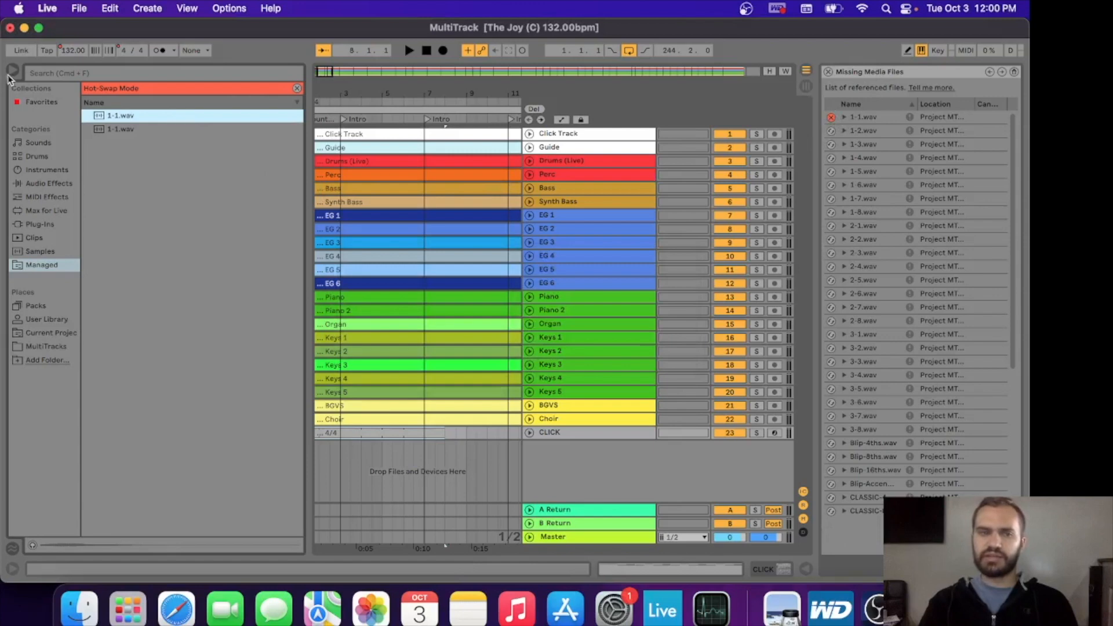
pyautogui.click(54, 347)
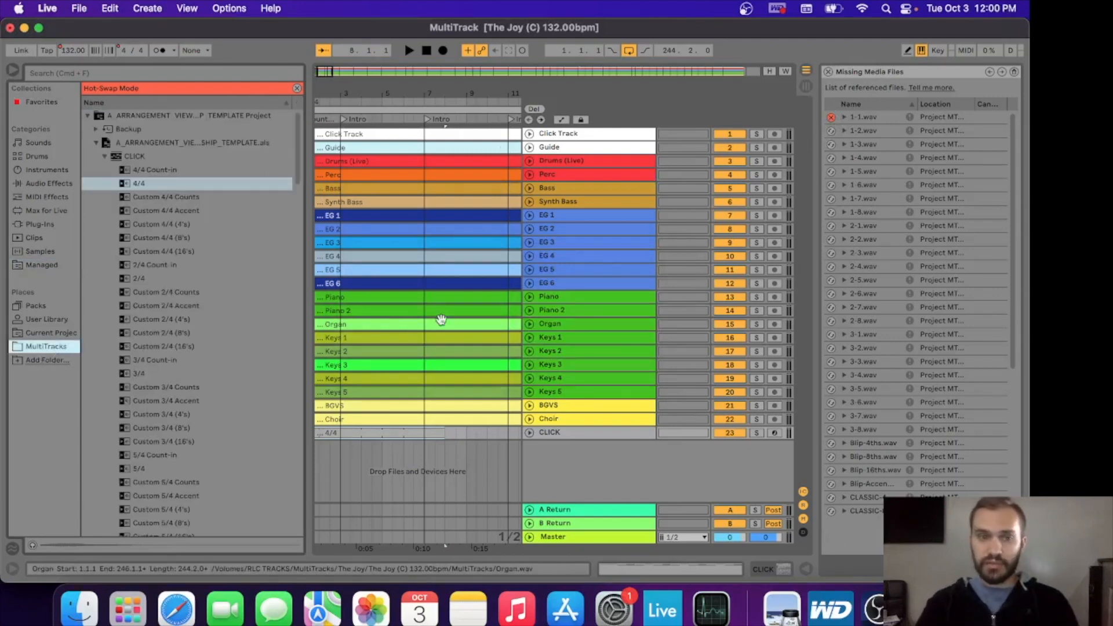
pyautogui.click(828, 71)
# - Extend the 4/4 clip on the CLICK track to 245.1.1 near the end of the song
pyautogui.click(482, 460)
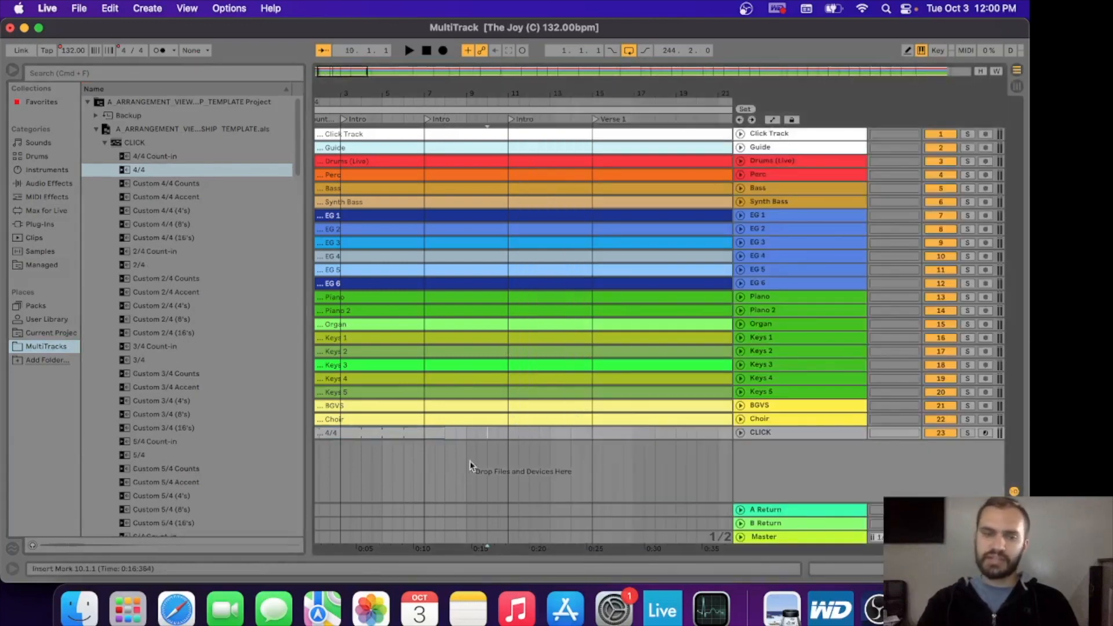
pyautogui.press('w')
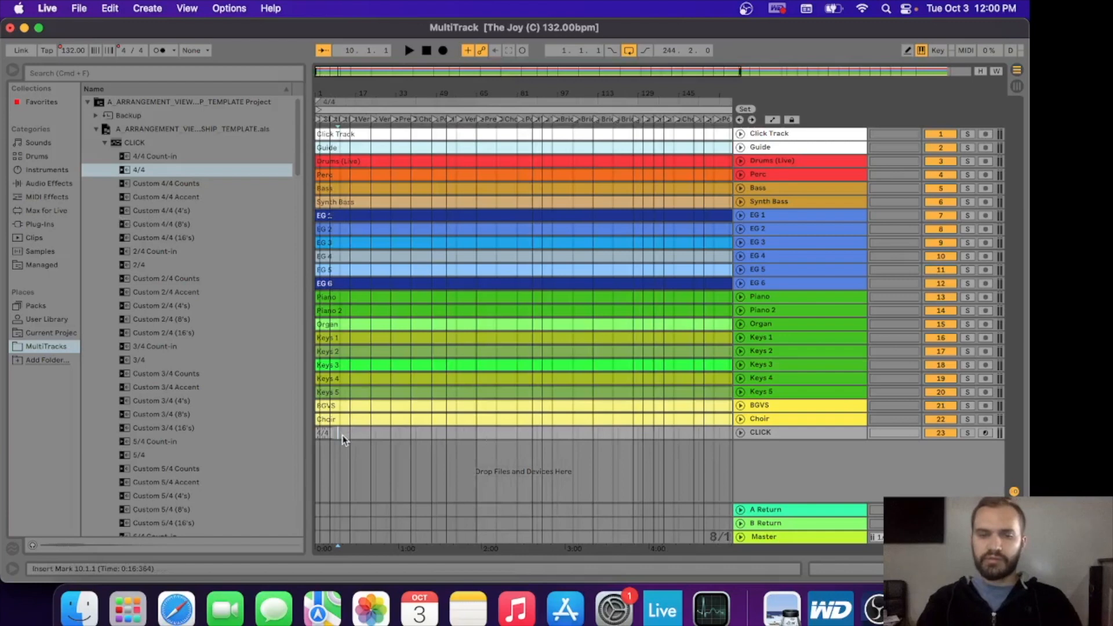
pyautogui.moveTo(332, 433); pyautogui.dragTo(714, 422)
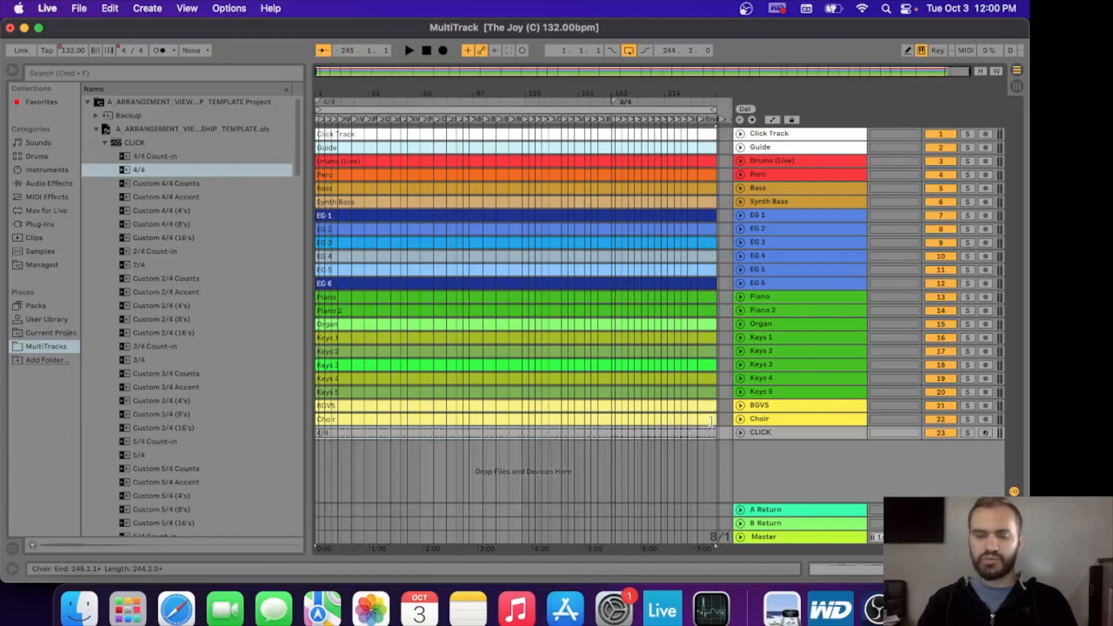
# - Shorten the 4/4 clip on the CLICK track so it ends at 181.1.1, where the 2/4 bar begins
pyautogui.click(105, 143)
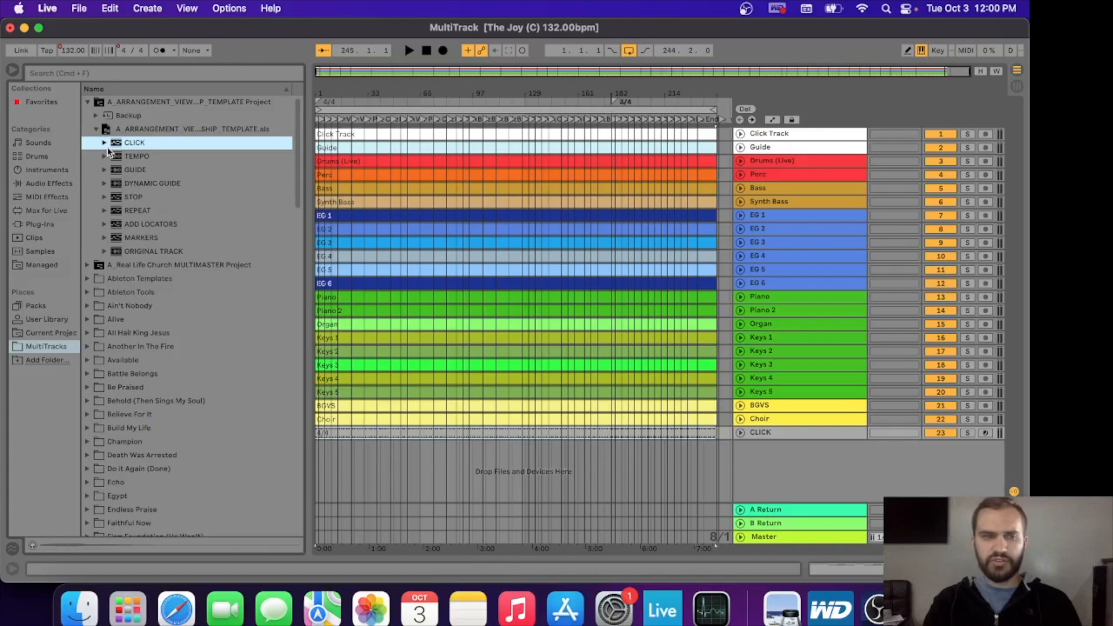
pyautogui.scroll(10, 602, 432)
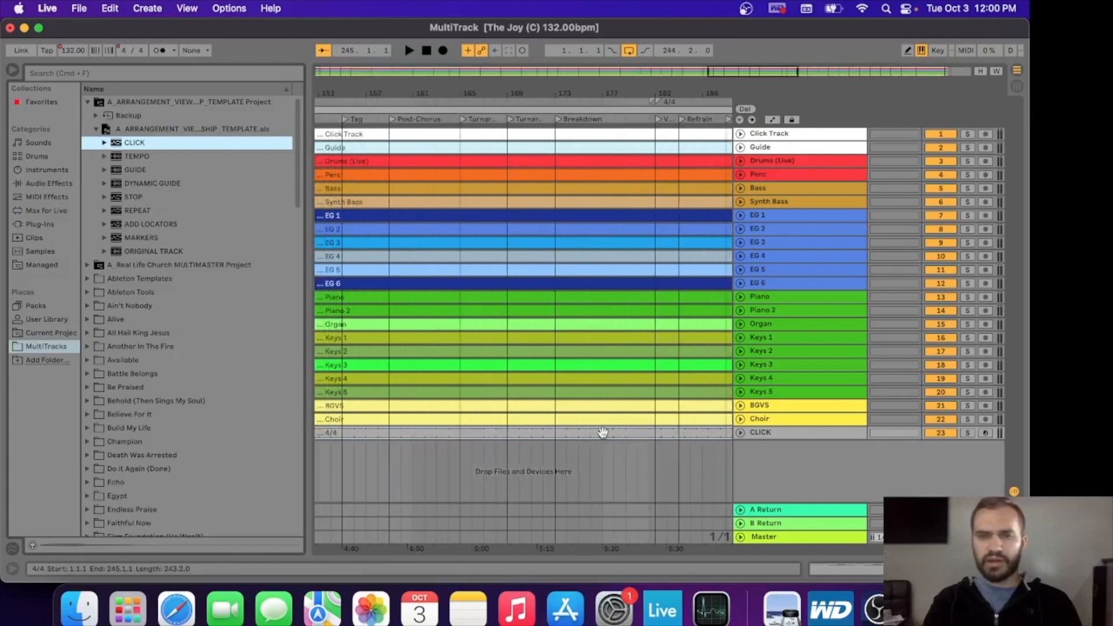
pyautogui.scroll(-8, 602, 432)
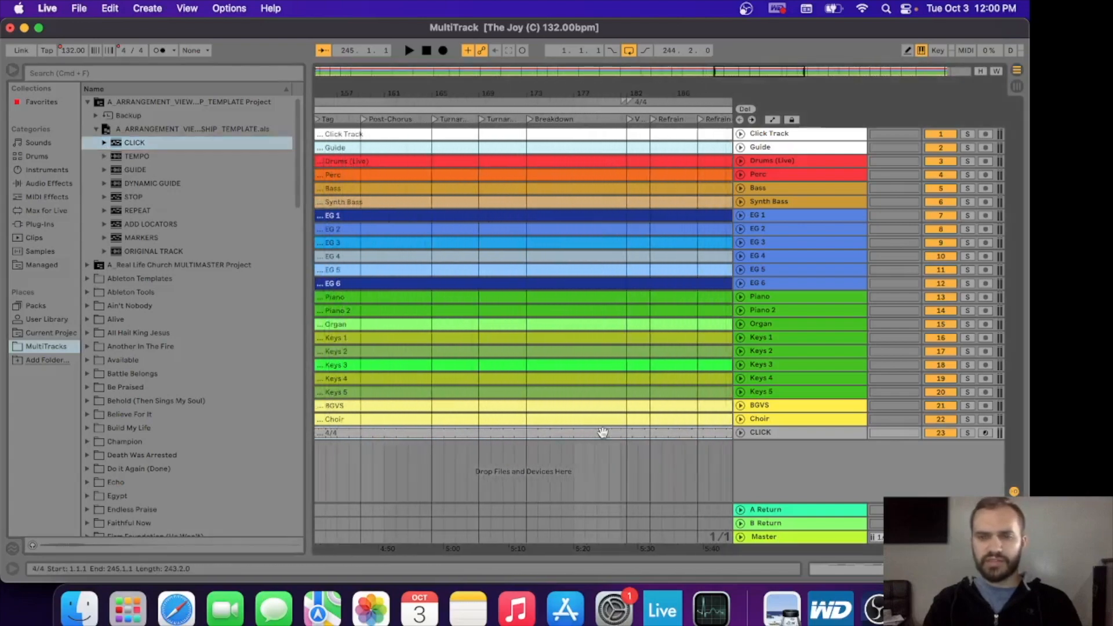
pyautogui.click(13, 71)
pyautogui.moveTo(513, 432); pyautogui.dragTo(268, 419)
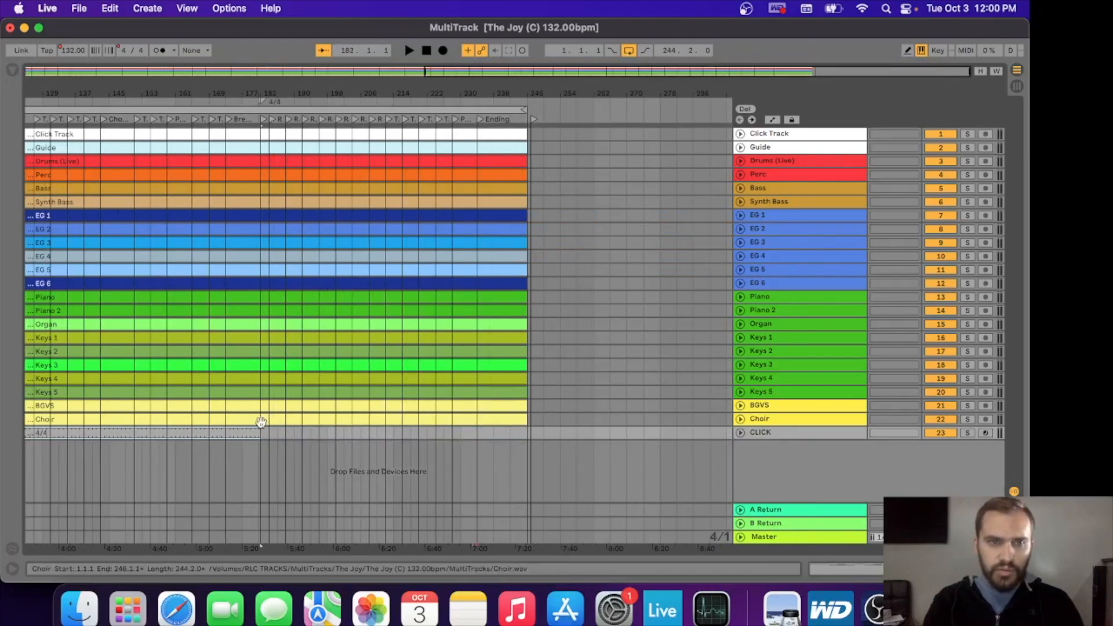
pyautogui.scroll(8, 261, 421)
pyautogui.moveTo(255, 432); pyautogui.dragTo(227, 434)
pyautogui.scroll(-10, 229, 439)
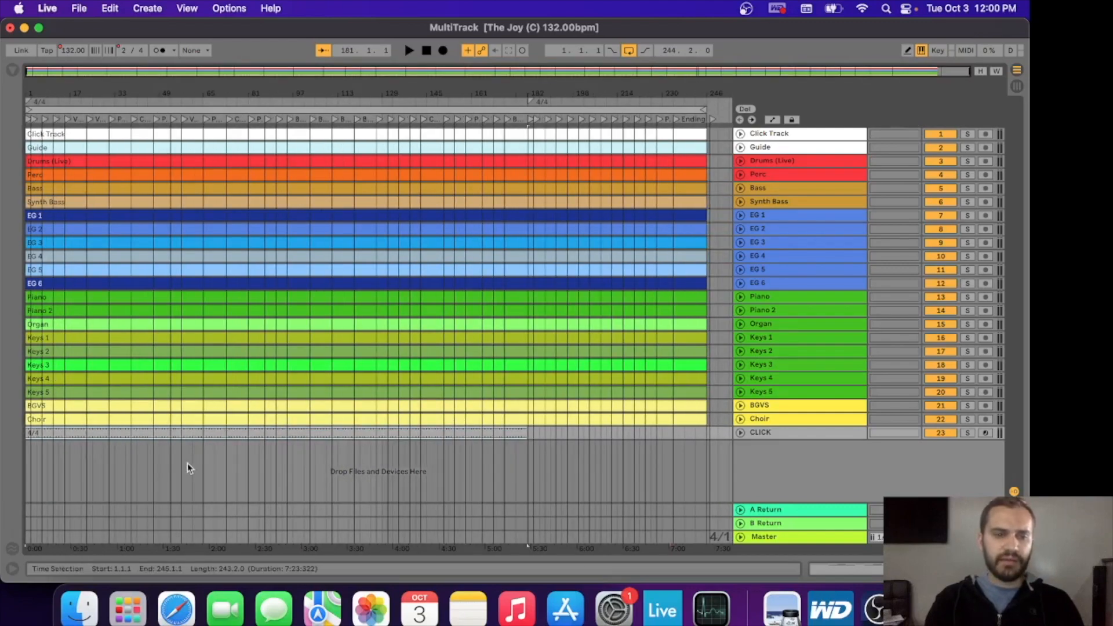
# - Add a second 4/4 click clip from the template to the CLICK track and position it at 182.1.1 under the Vamp locator
pyautogui.click(12, 70)
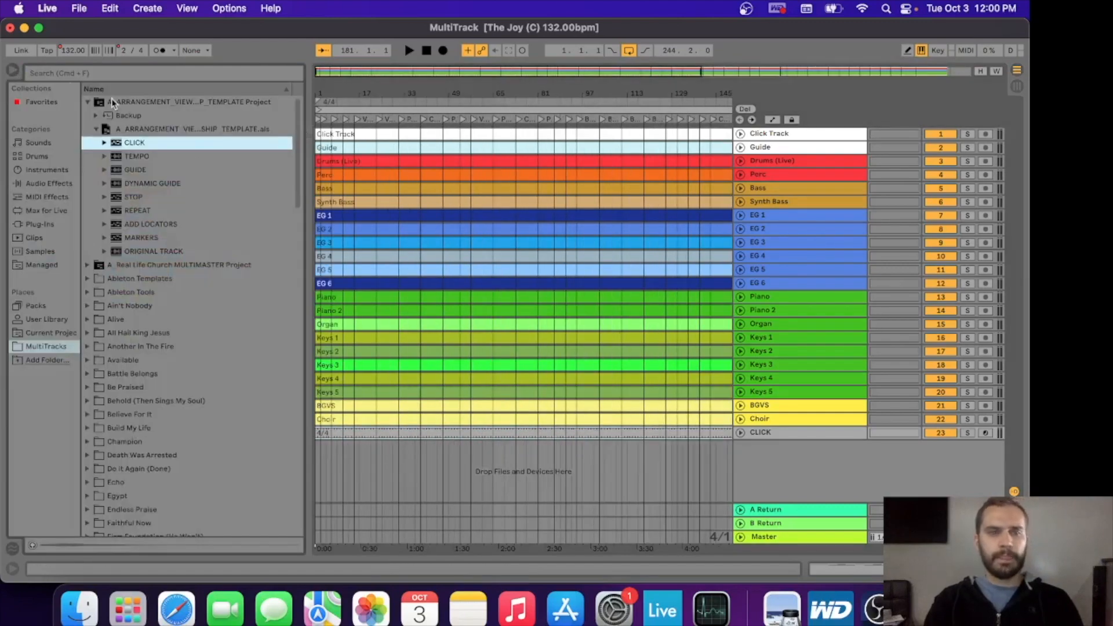
pyautogui.click(103, 142)
pyautogui.click(135, 171)
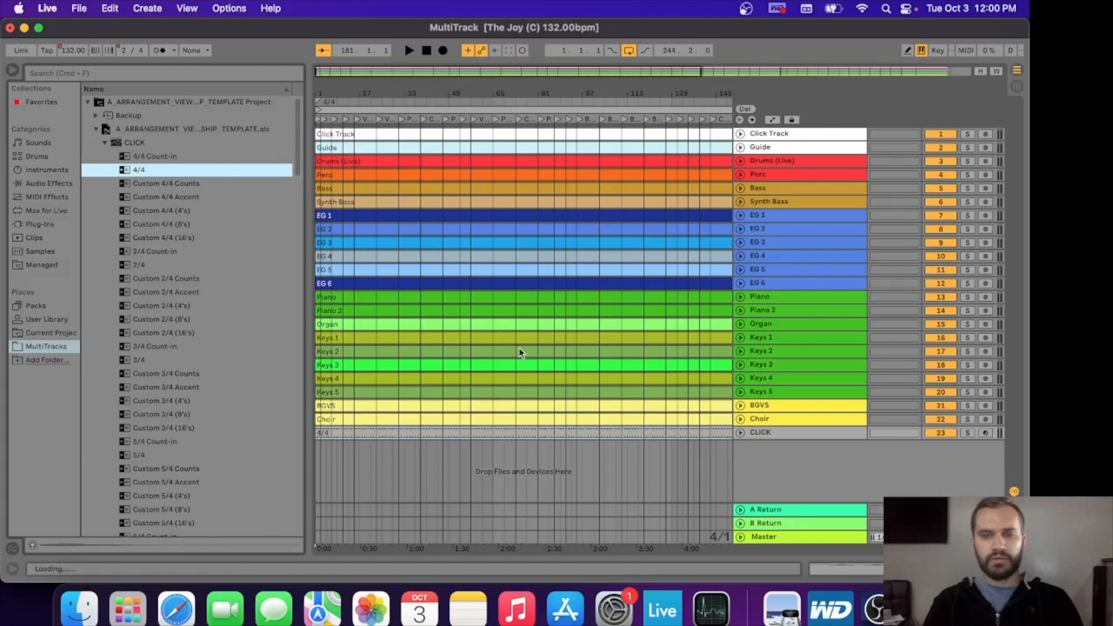
pyautogui.moveTo(651, 497); pyautogui.dragTo(675, 432)
pyautogui.scroll(5, 668, 436)
pyautogui.hscroll(3, 672, 435)
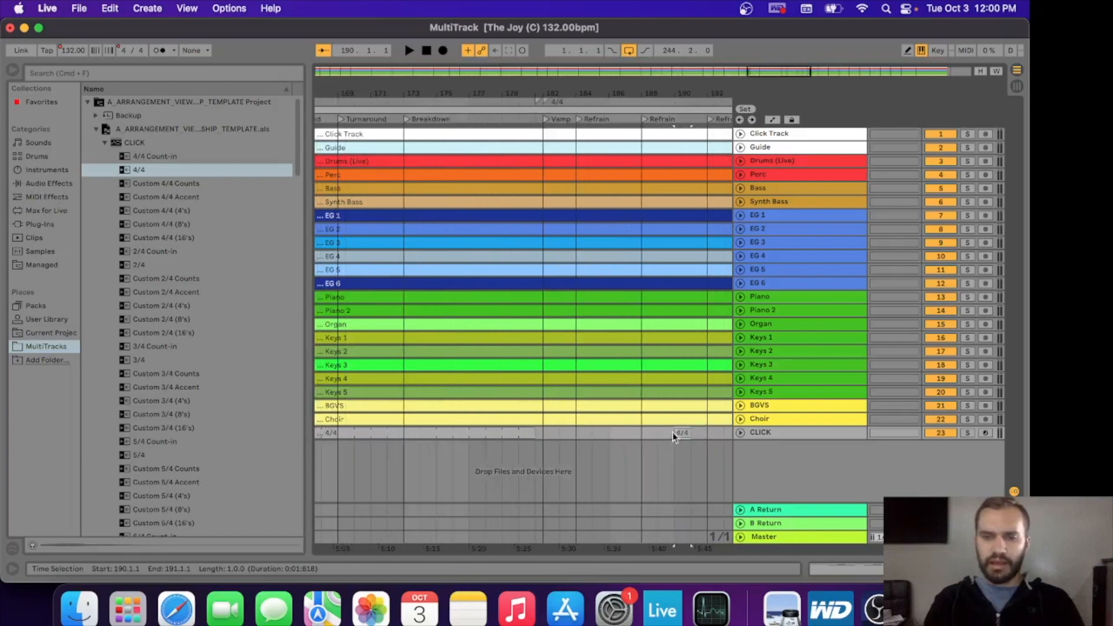
pyautogui.moveTo(683, 432); pyautogui.dragTo(559, 442)
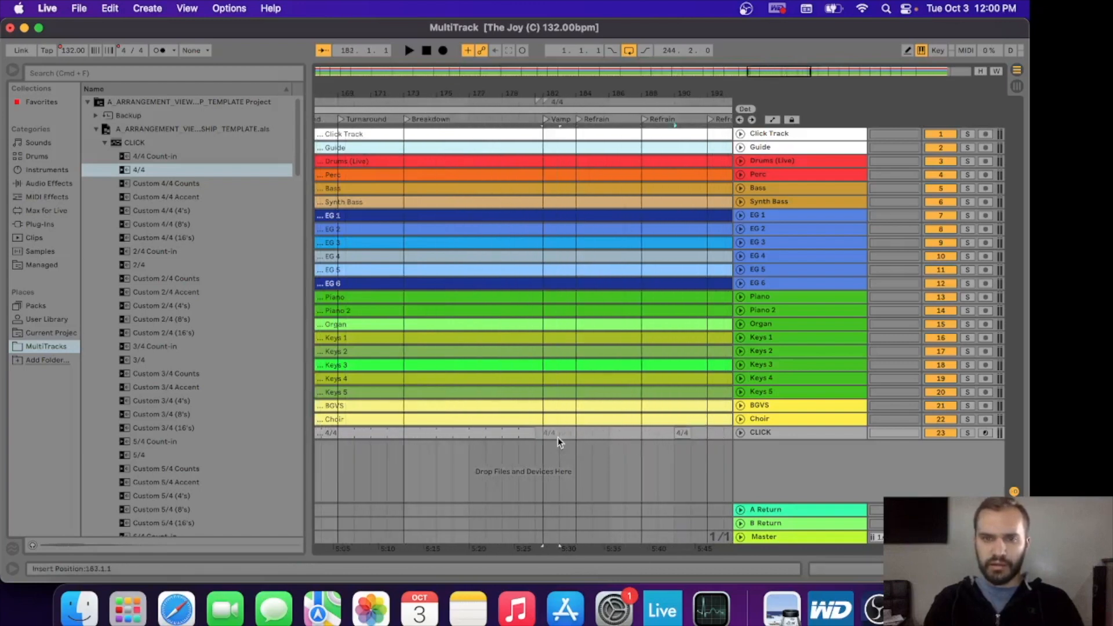
# - Move the second 4/4 click clip to 181.1.1 and trim its end to 182.1.1 to fill the 2/4 bar
pyautogui.scroll(5, 546, 443)
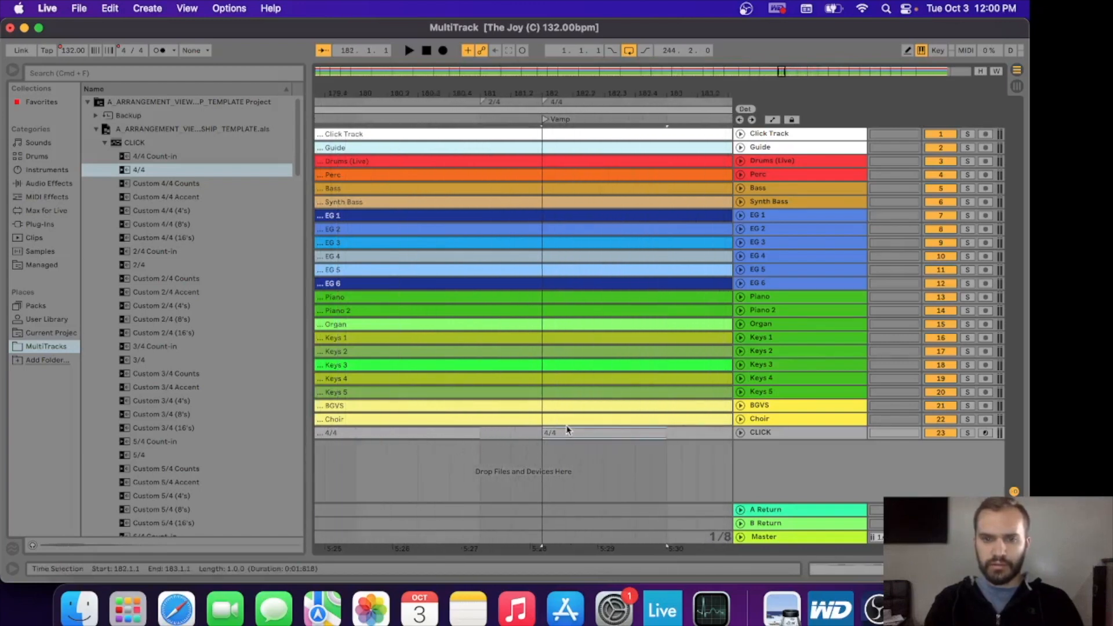
pyautogui.moveTo(573, 428); pyautogui.dragTo(517, 436)
pyautogui.moveTo(604, 432); pyautogui.dragTo(542, 432)
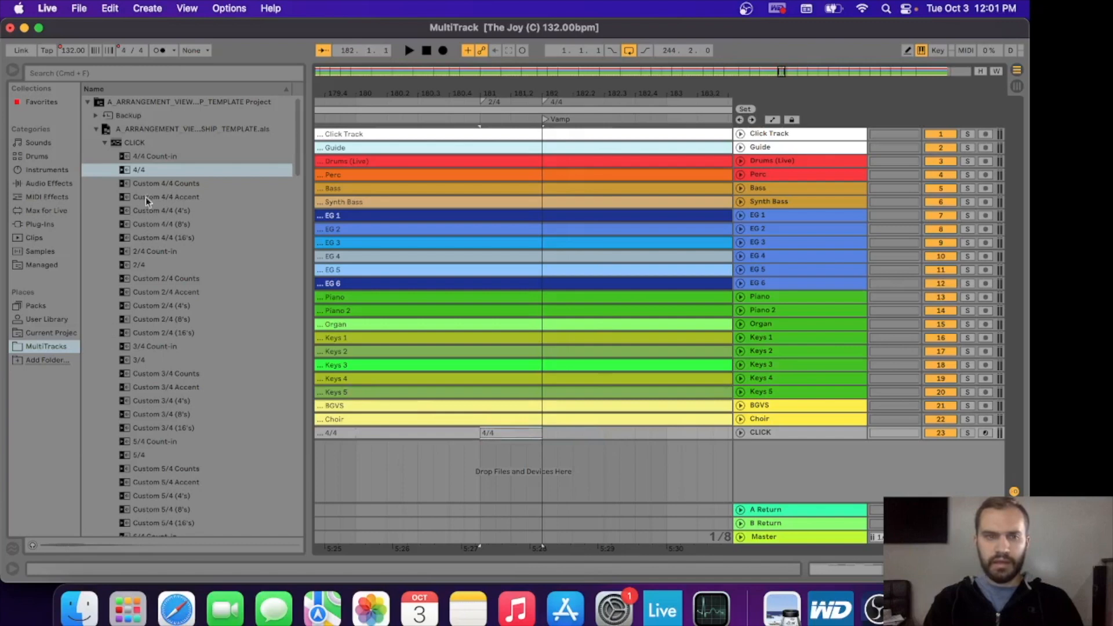
# - Add another template 4/4 click clip at 182.1.1 on the CLICK track, extend it to 246.1.1, and collapse the template set in the browser
pyautogui.moveTo(141, 171); pyautogui.dragTo(551, 444)
pyautogui.press('-')
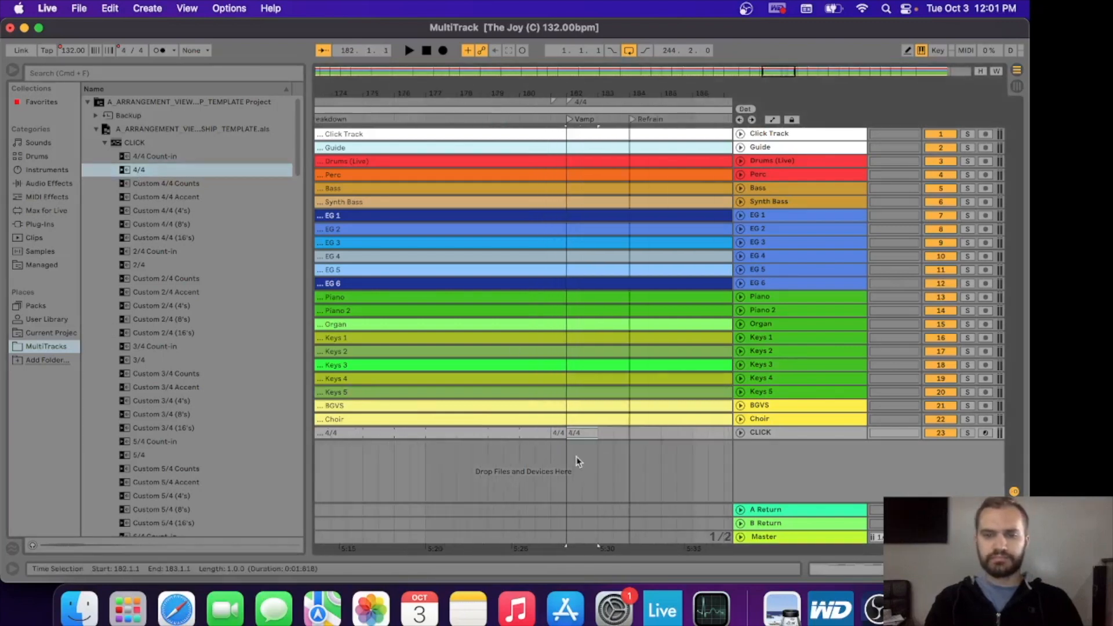
pyautogui.click(558, 433)
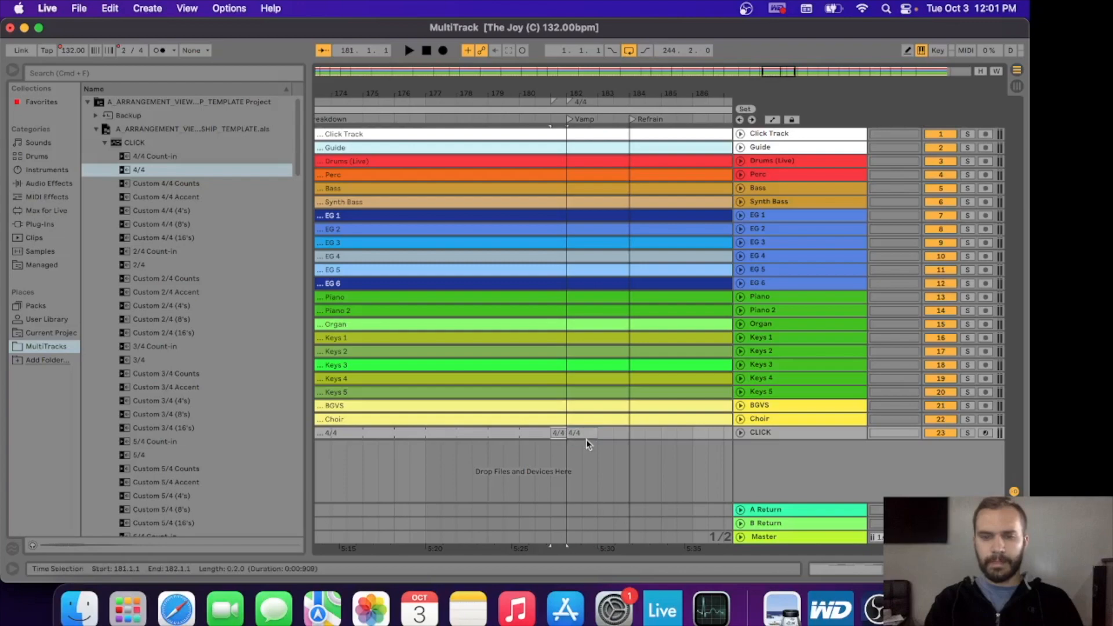
pyautogui.moveTo(596, 435); pyautogui.dragTo(716, 439)
pyautogui.press('-')
pyautogui.press('-')
pyautogui.press('-')
pyautogui.press('-')
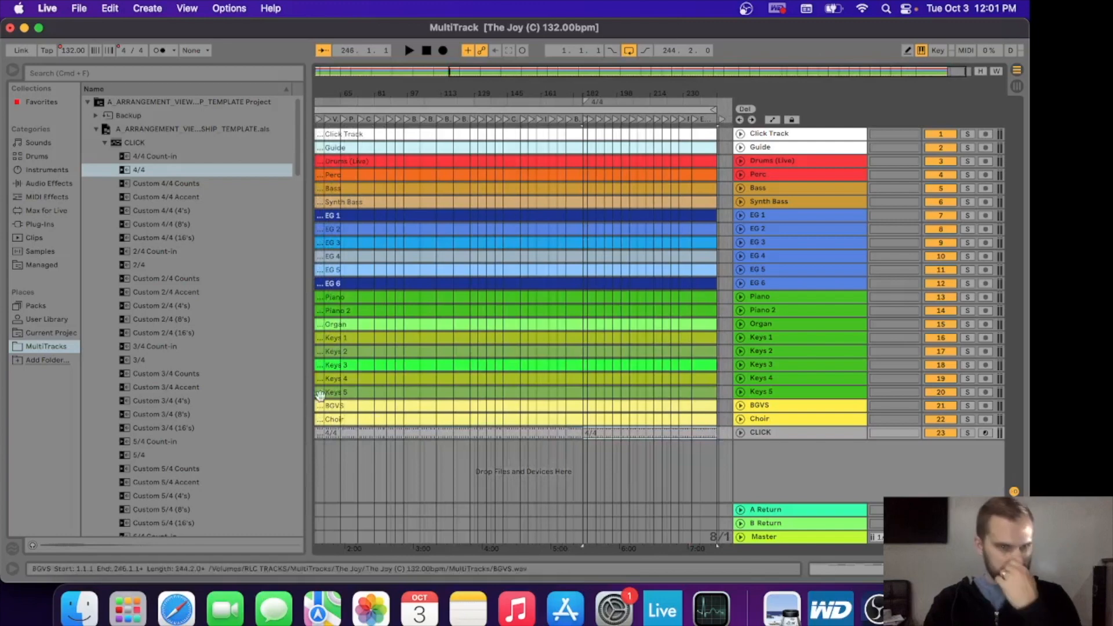
pyautogui.click(97, 129)
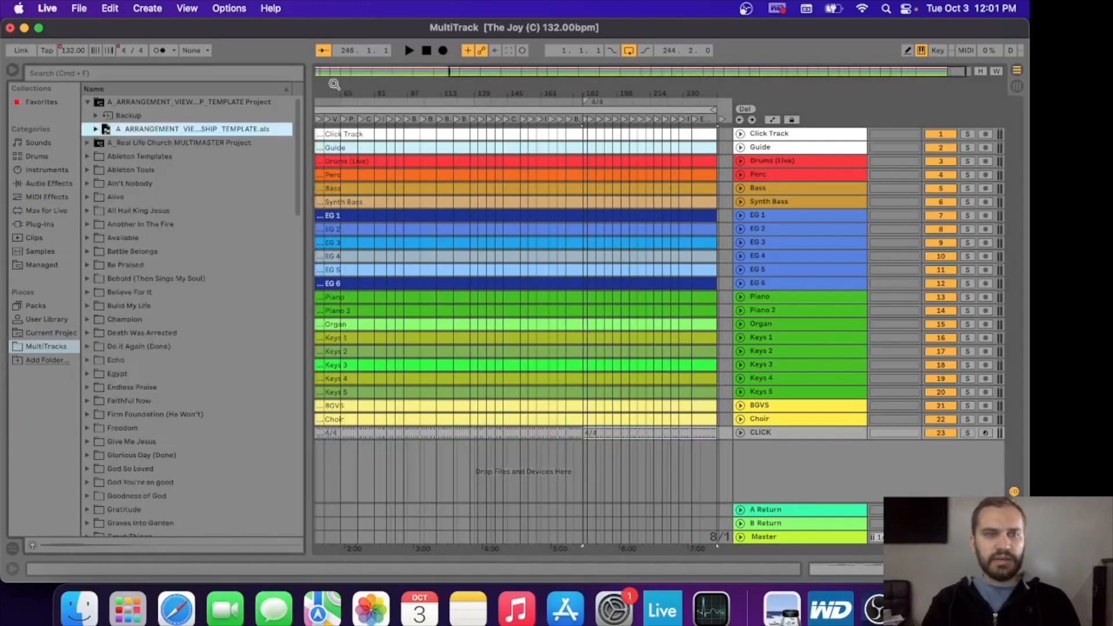
# - Delete the original Click Track track above Guide
pyautogui.click(787, 138)
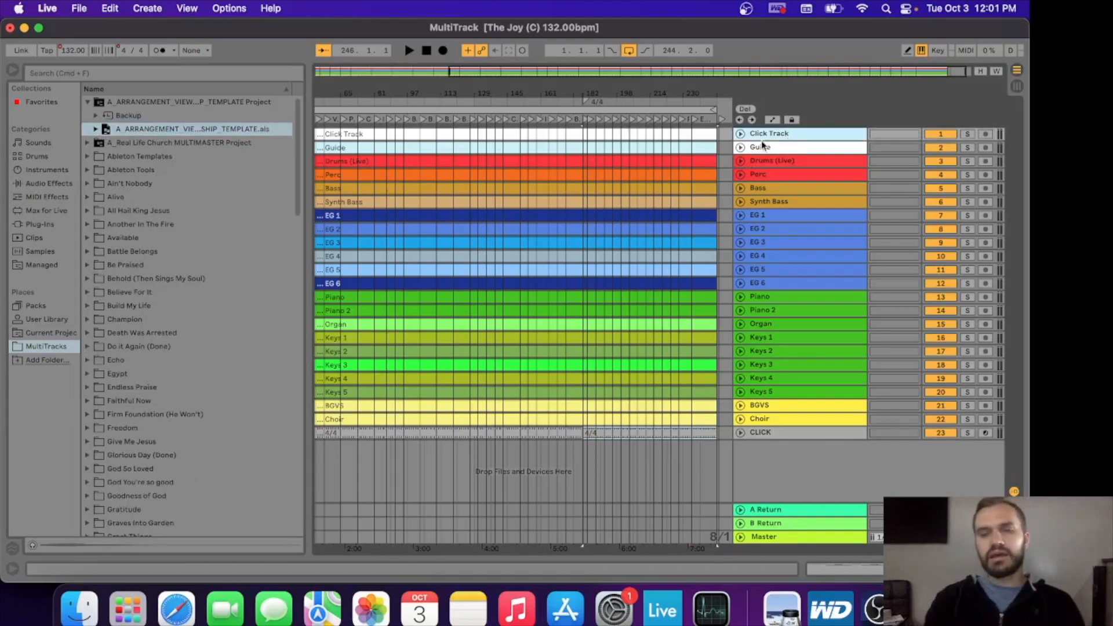
pyautogui.scroll(-3, 561, 224)
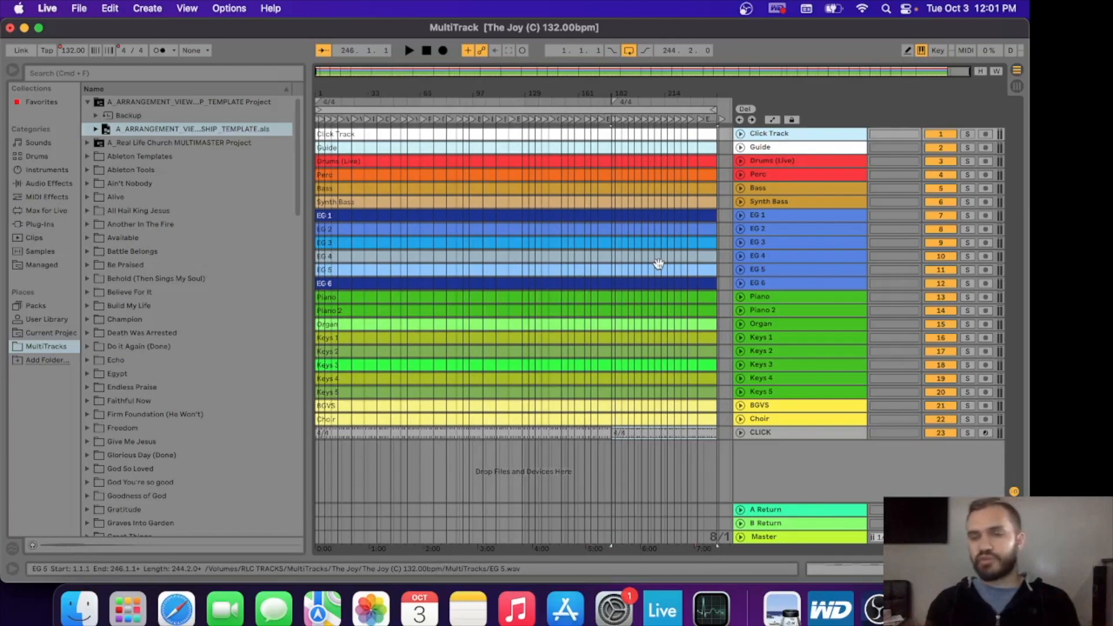
pyautogui.click(806, 152)
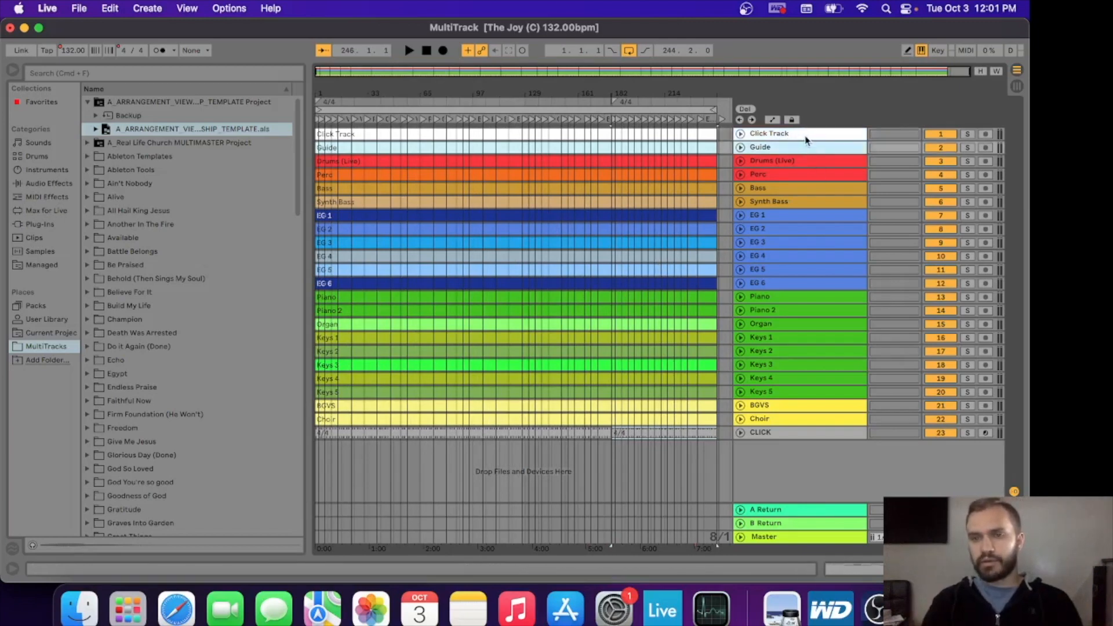
pyautogui.click(806, 139)
pyautogui.press('Delete')
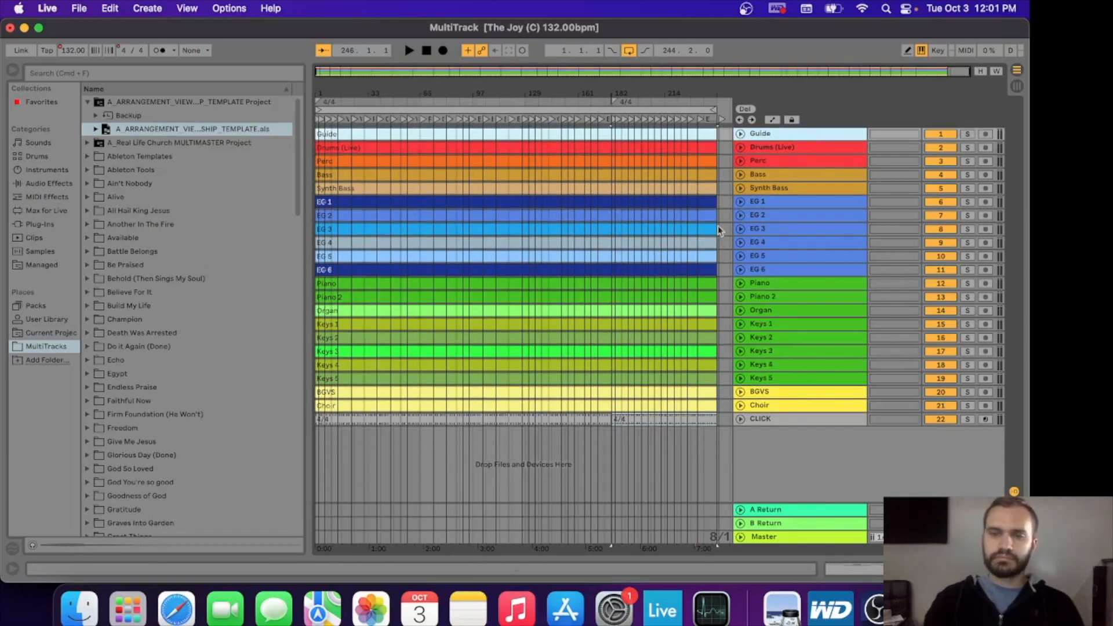
# - Move the CLICK track above the Guide track so it is the first track in the set
pyautogui.click(777, 418)
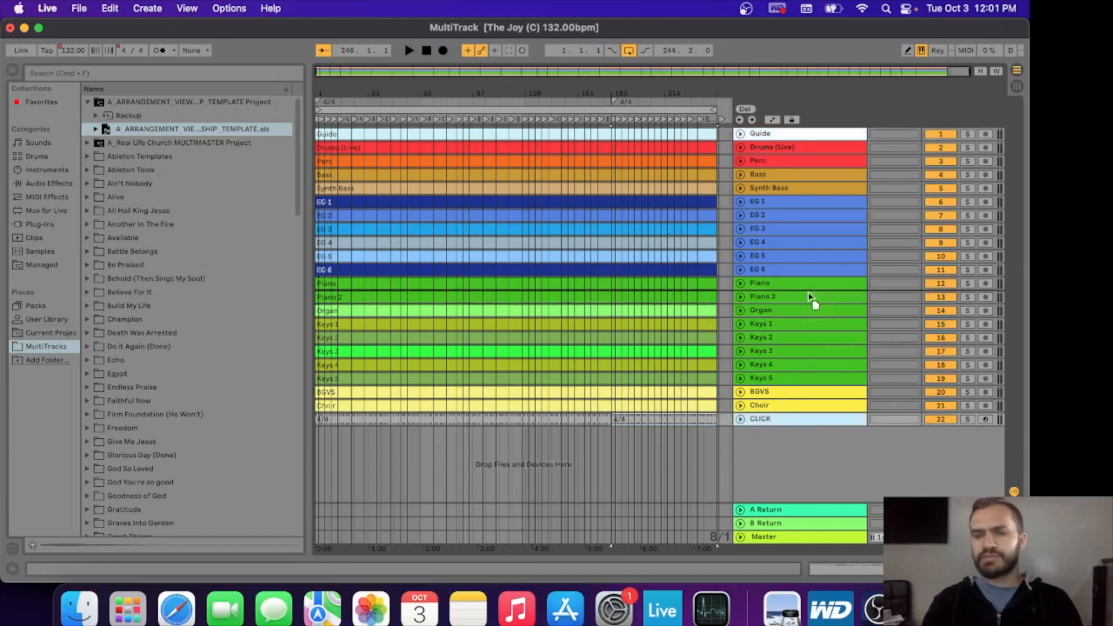
pyautogui.moveTo(776, 418); pyautogui.dragTo(794, 128)
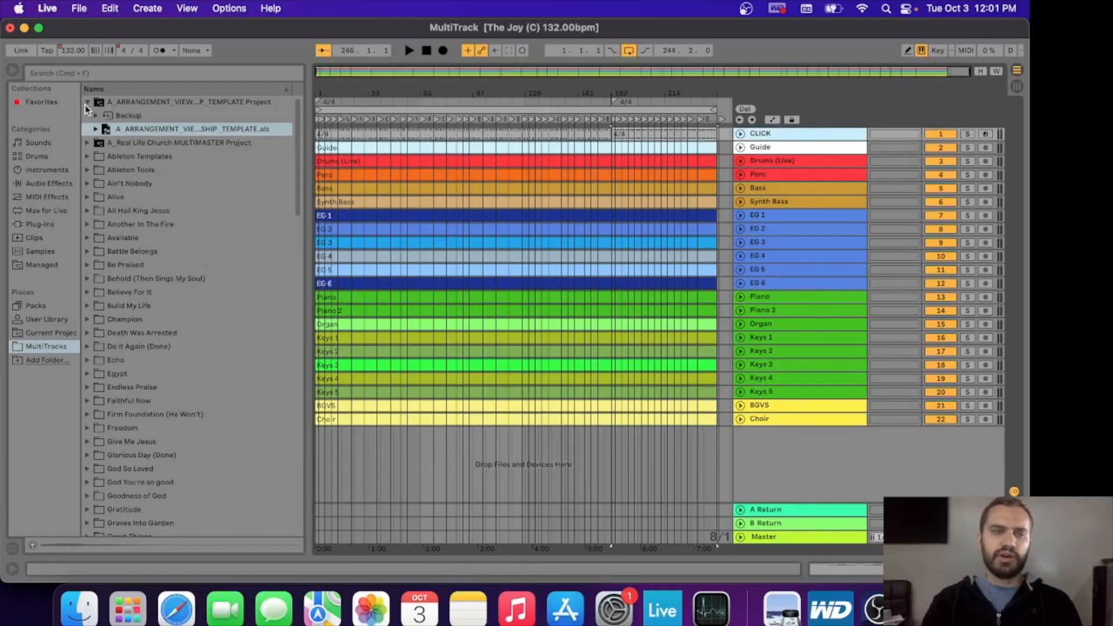
# - Add the 132 BPM clip from the template set's TEMPO track at 1.1.1 on a new track below Choir
pyautogui.click(96, 130)
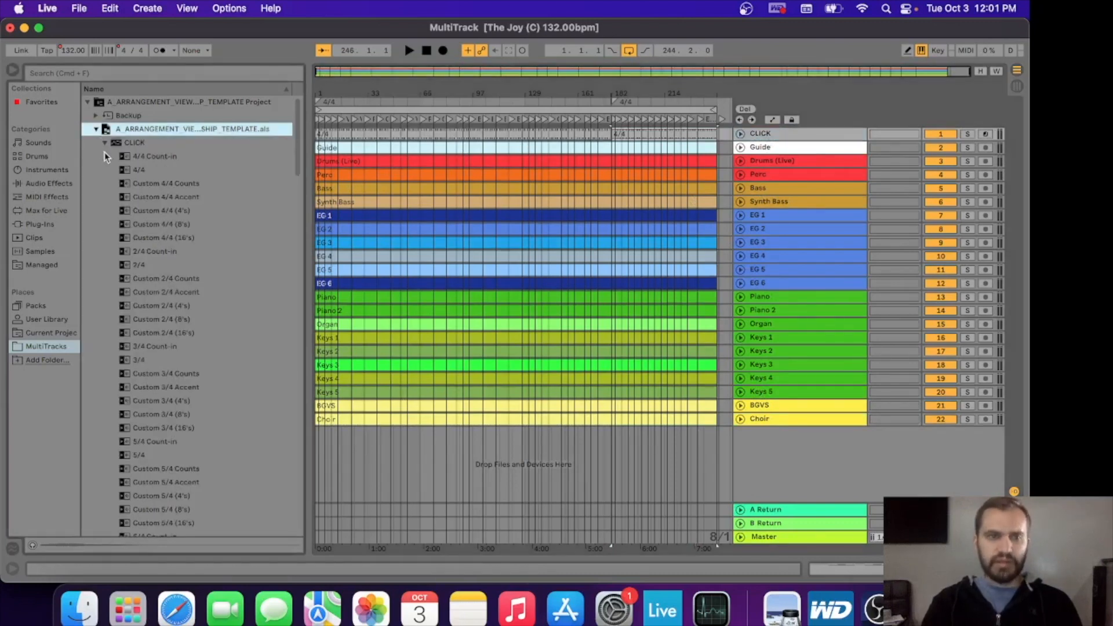
pyautogui.click(105, 143)
pyautogui.click(105, 157)
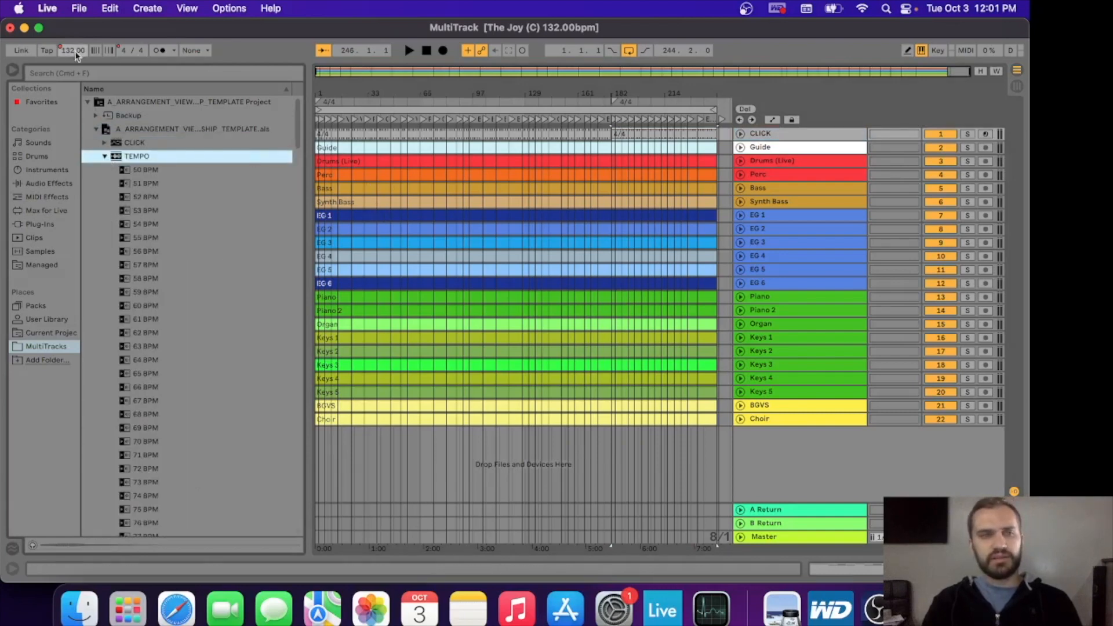
pyautogui.scroll(-20, 173, 318)
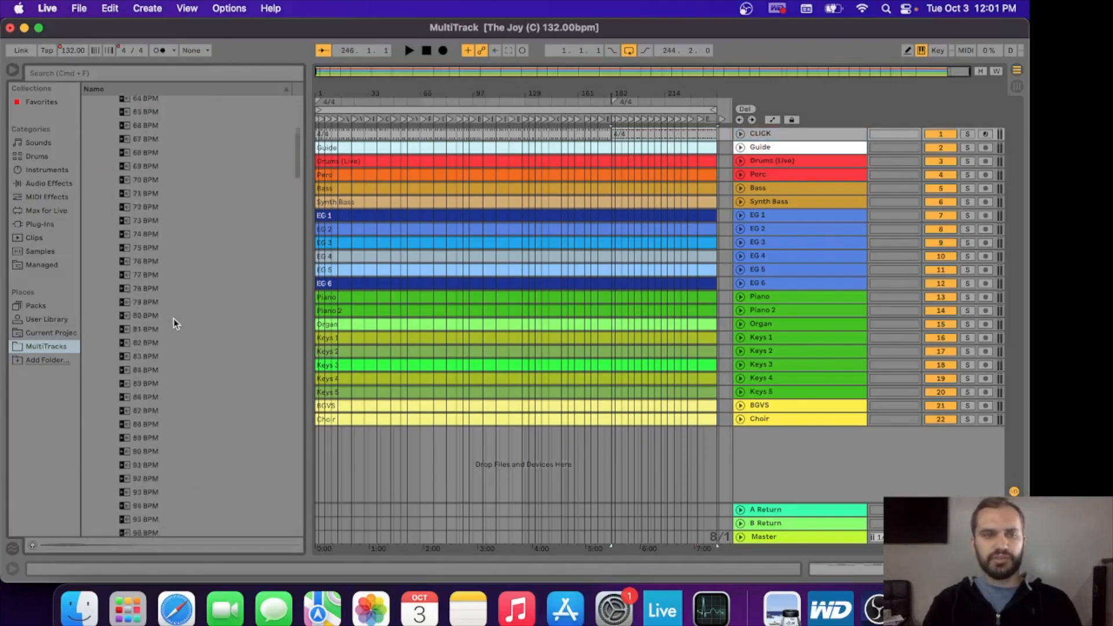
pyautogui.scroll(2, 173, 319)
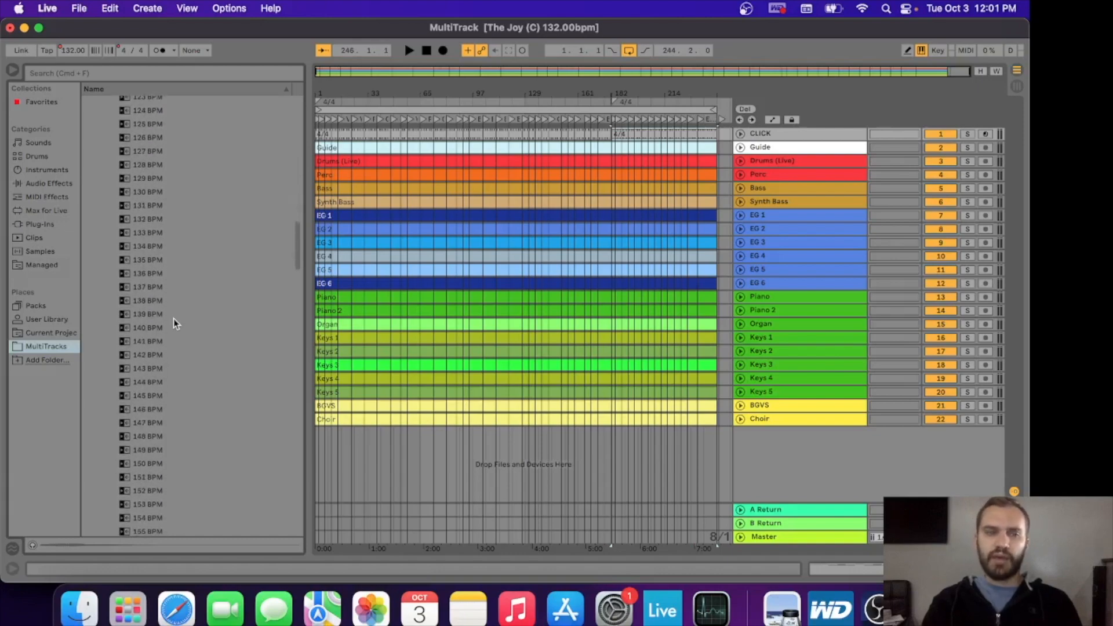
pyautogui.click(138, 219)
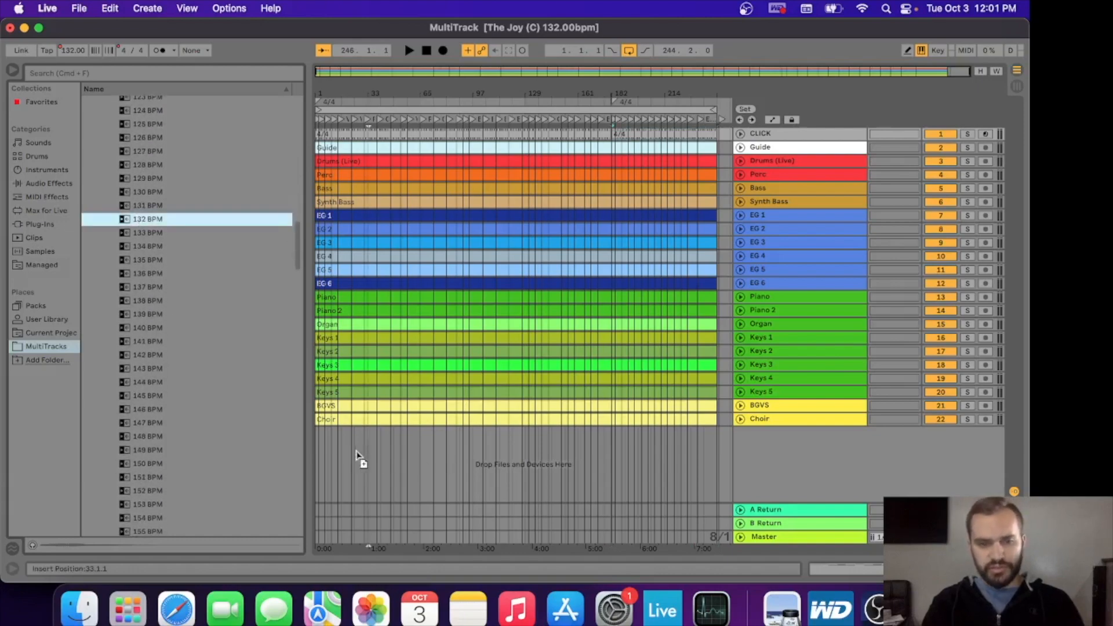
pyautogui.click(318, 439)
# - Extend the 132 BPM clip on the TEMPO track to the end of the song at 246.1.1
pyautogui.scroll(8, 318, 440)
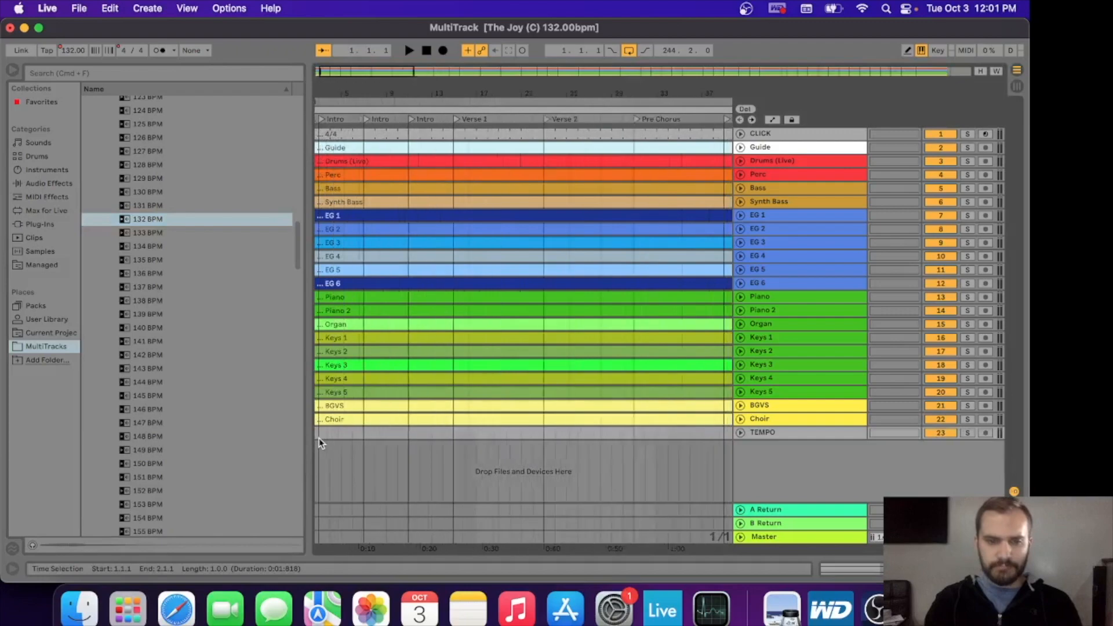
pyautogui.moveTo(340, 434); pyautogui.dragTo(713, 439)
pyautogui.scroll(-8, 627, 446)
pyautogui.scroll(8, 713, 439)
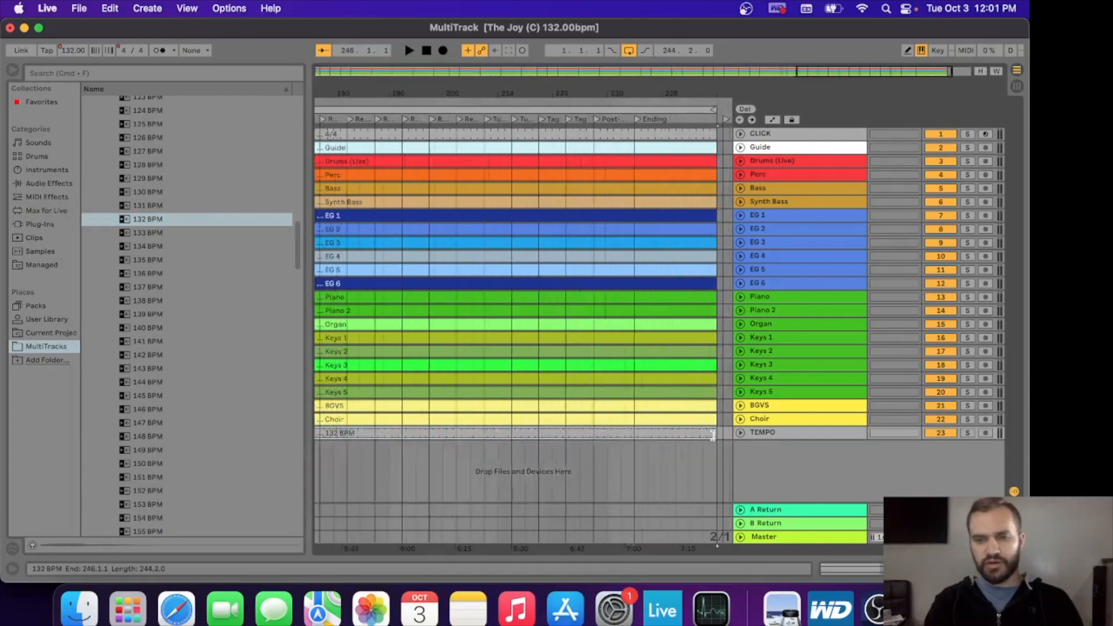
pyautogui.scroll(-8, 628, 503)
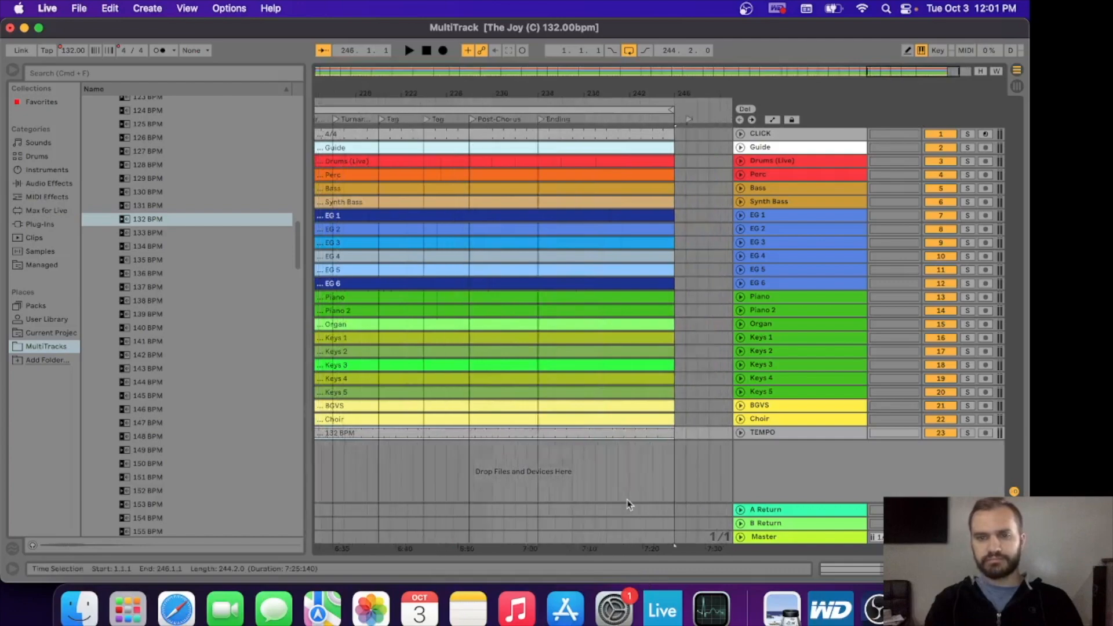
# - Hide the browser and move the TEMPO track directly below the CLICK track
pyautogui.click(13, 70)
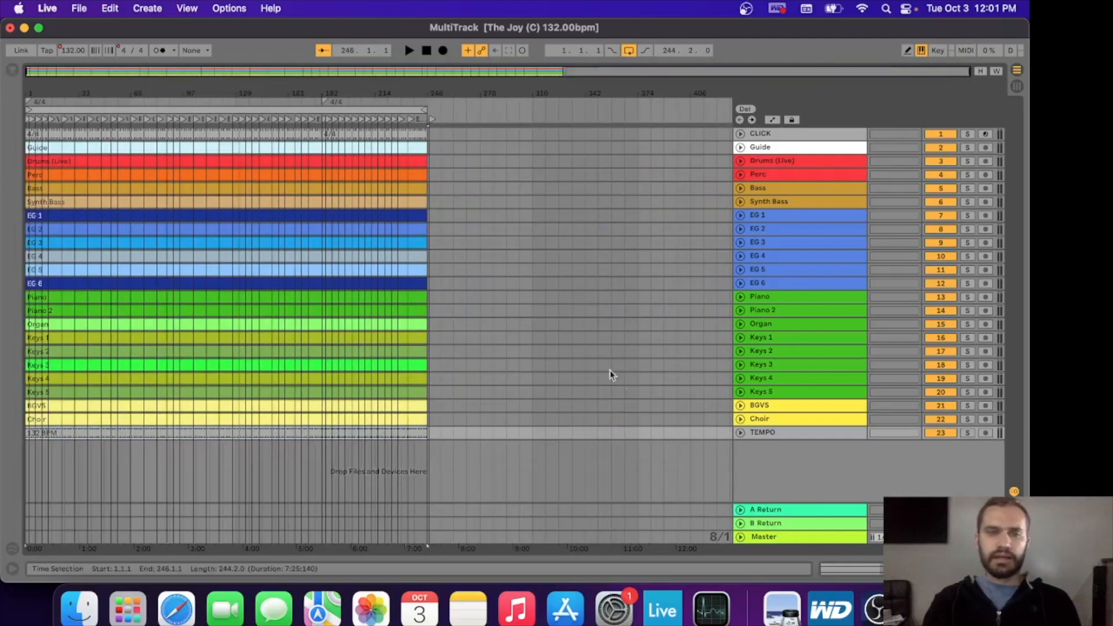
pyautogui.moveTo(779, 437); pyautogui.dragTo(794, 146)
pyautogui.click(532, 259)
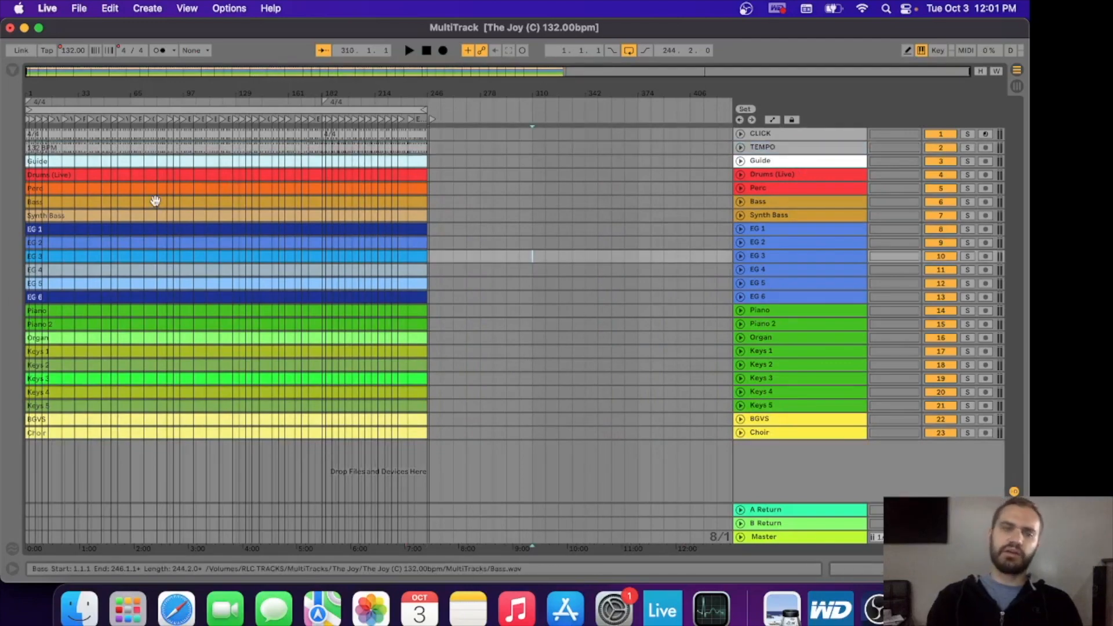
# - Inspect the 132 BPM clip's warp and sample settings, close the clip view, and look over the arrangement
pyautogui.scroll(8, 155, 202)
pyautogui.scroll(-8, 155, 202)
pyautogui.doubleClick(192, 147)
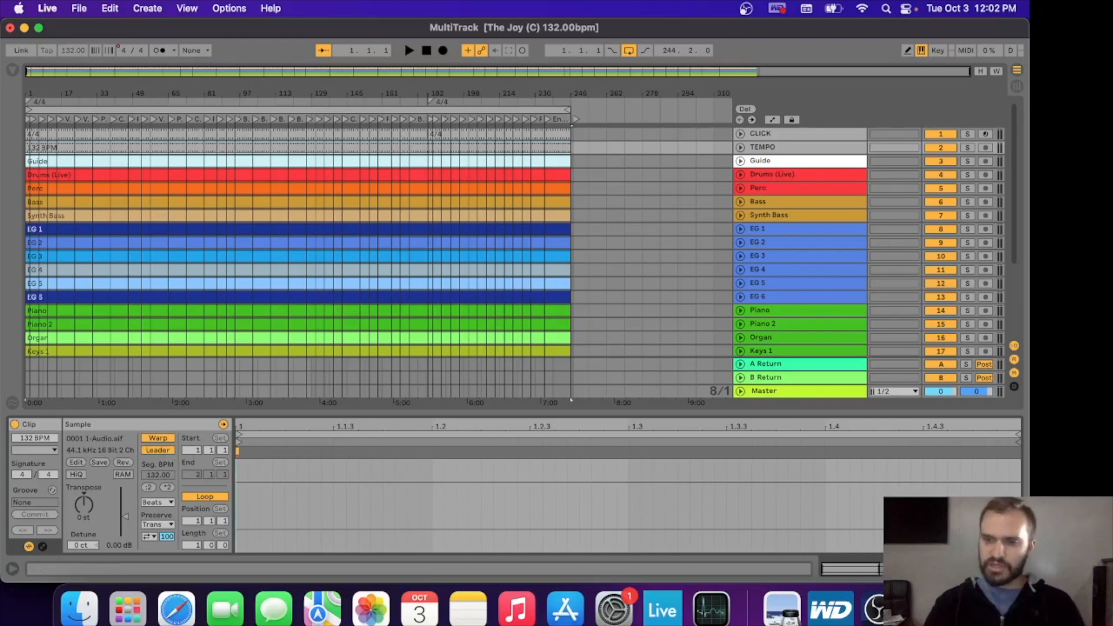
pyautogui.click(1016, 569)
pyautogui.click(660, 419)
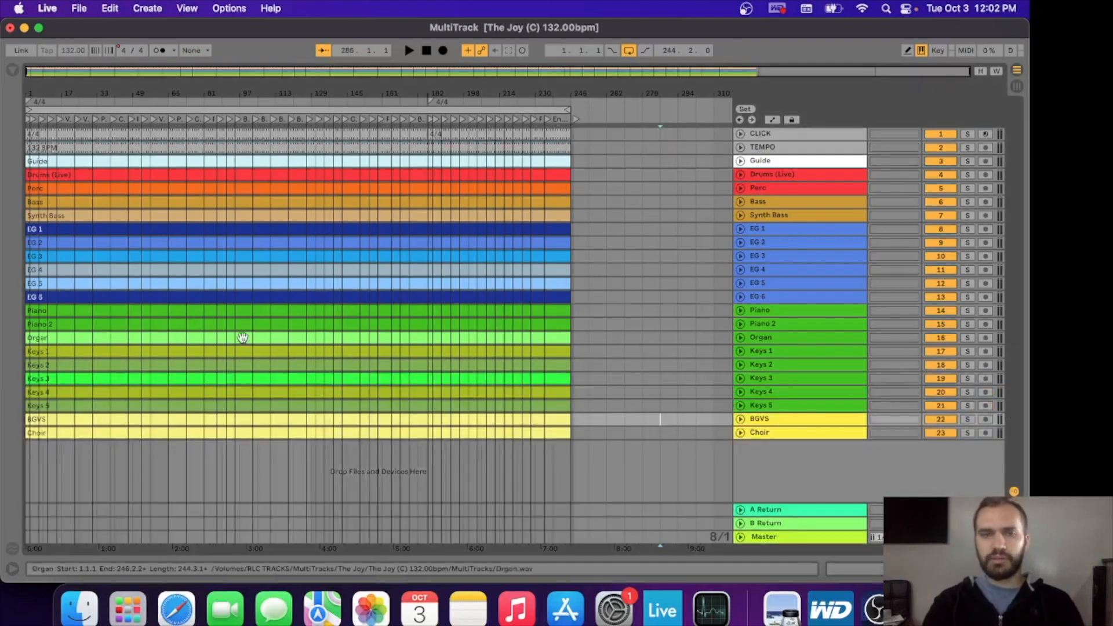
pyautogui.scroll(3, 142, 308)
pyautogui.scroll(-3, 142, 308)
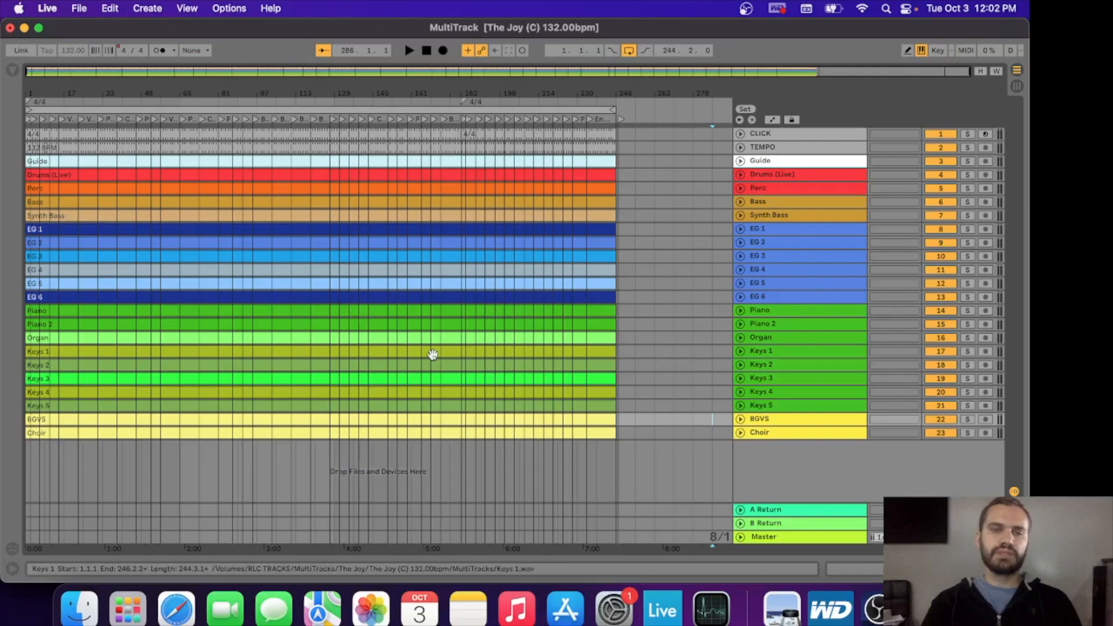
# - Insert a new MIDI track below Choir and colour it dark grey
pyautogui.rightClick(786, 464)
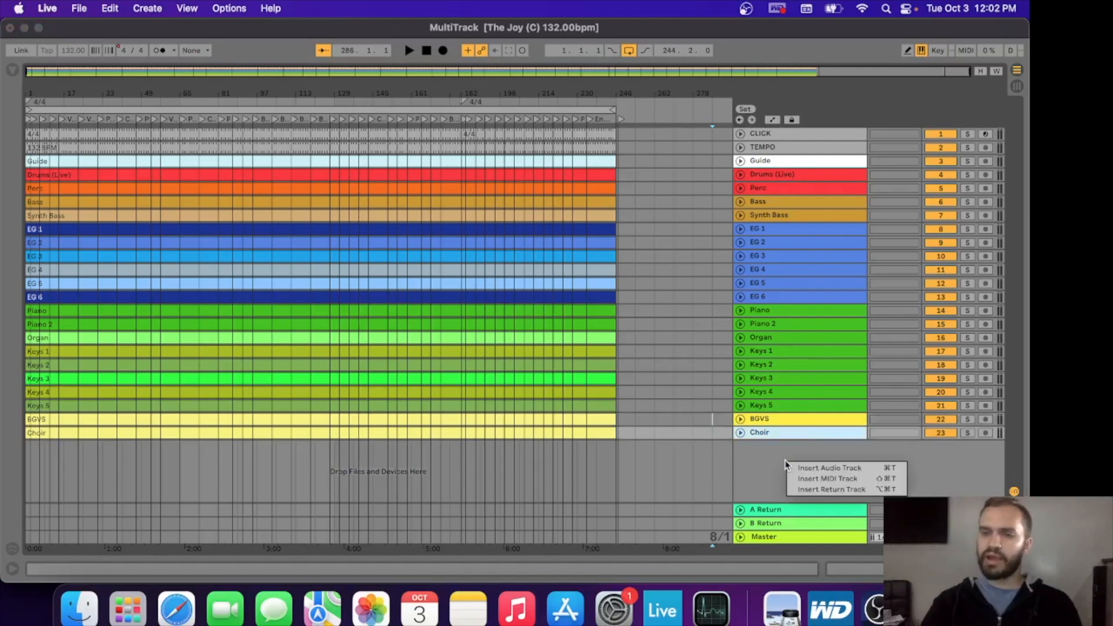
pyautogui.click(864, 478)
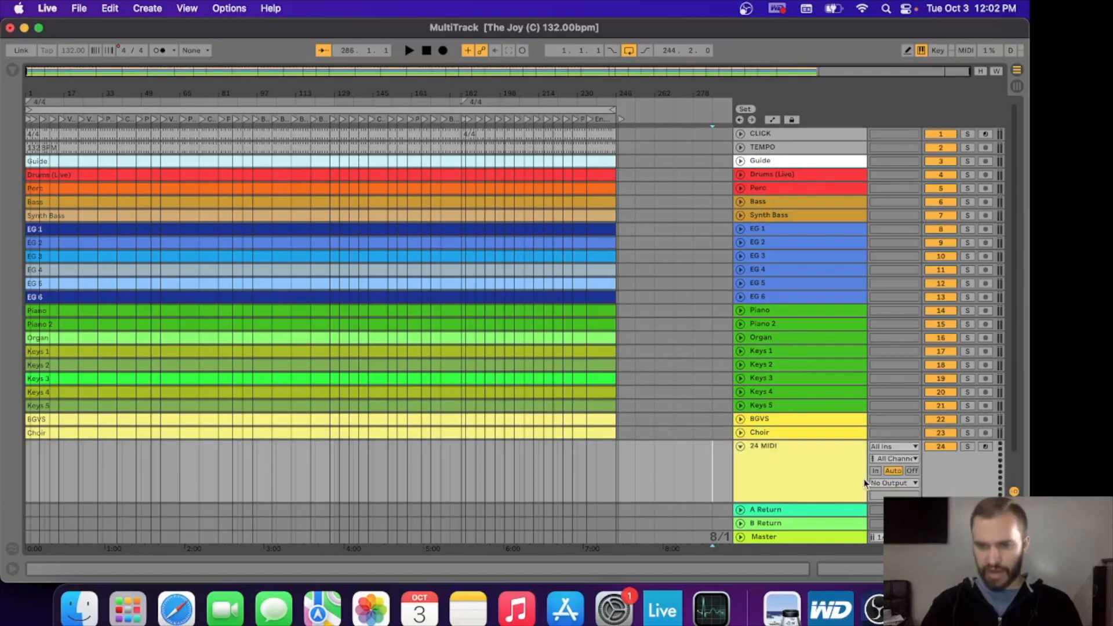
pyautogui.rightClick(794, 467)
pyautogui.click(963, 424)
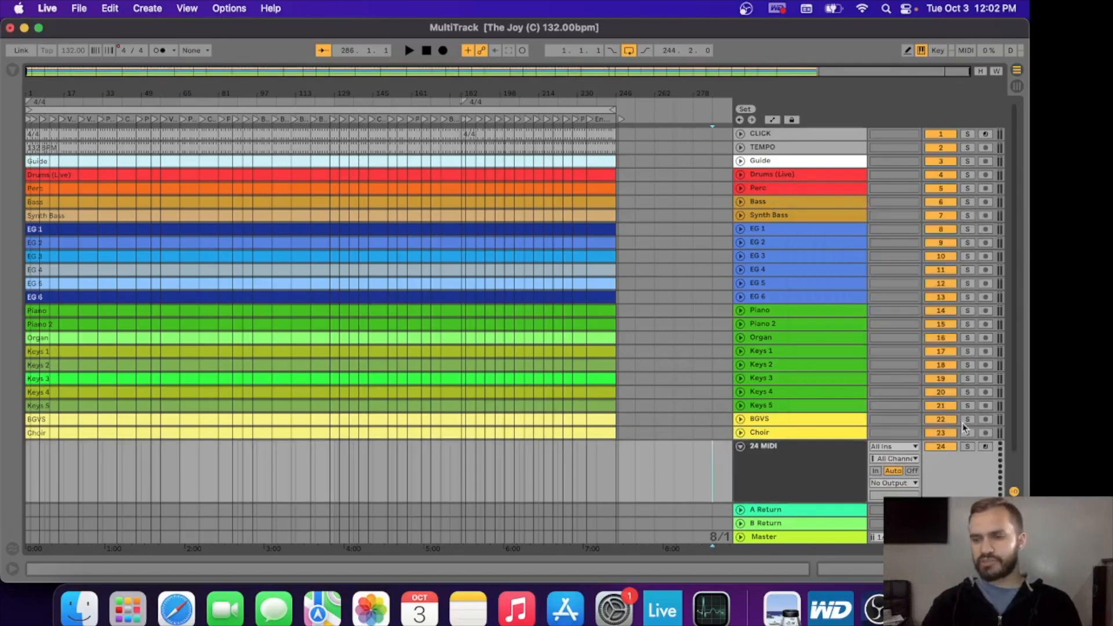
# - Delete the A Return and B Return tracks
pyautogui.click(801, 512)
pyautogui.keyDown('shift'); pyautogui.click(795, 521); pyautogui.keyUp('shift')
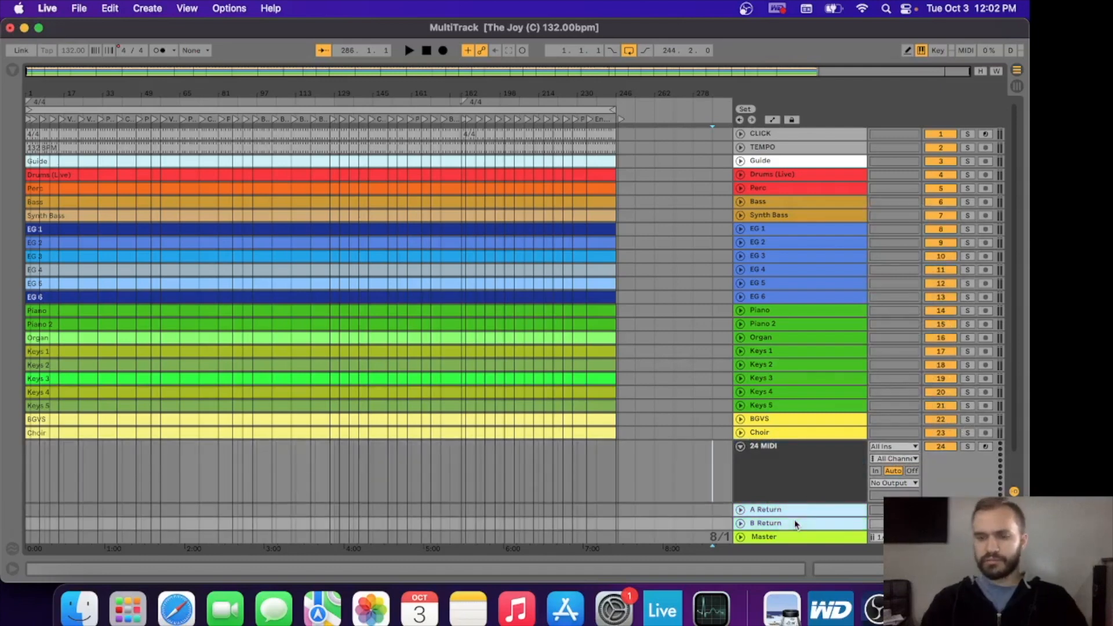
pyautogui.press('Delete')
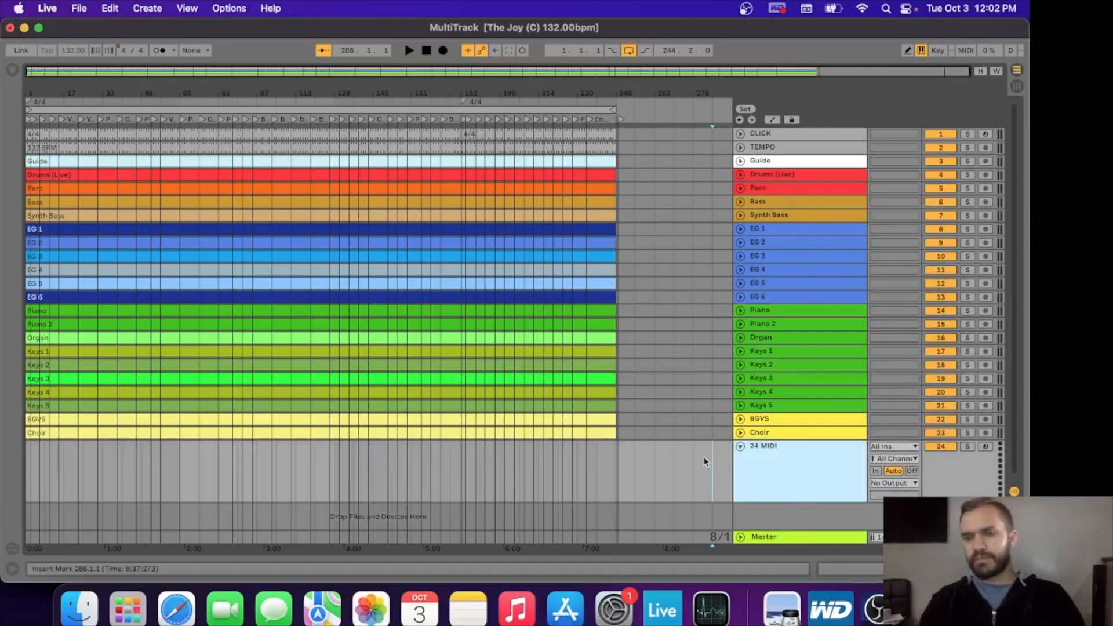
# - Rename the new MIDI track as MARKERS
pyautogui.rightClick(773, 463)
pyautogui.click(833, 256)
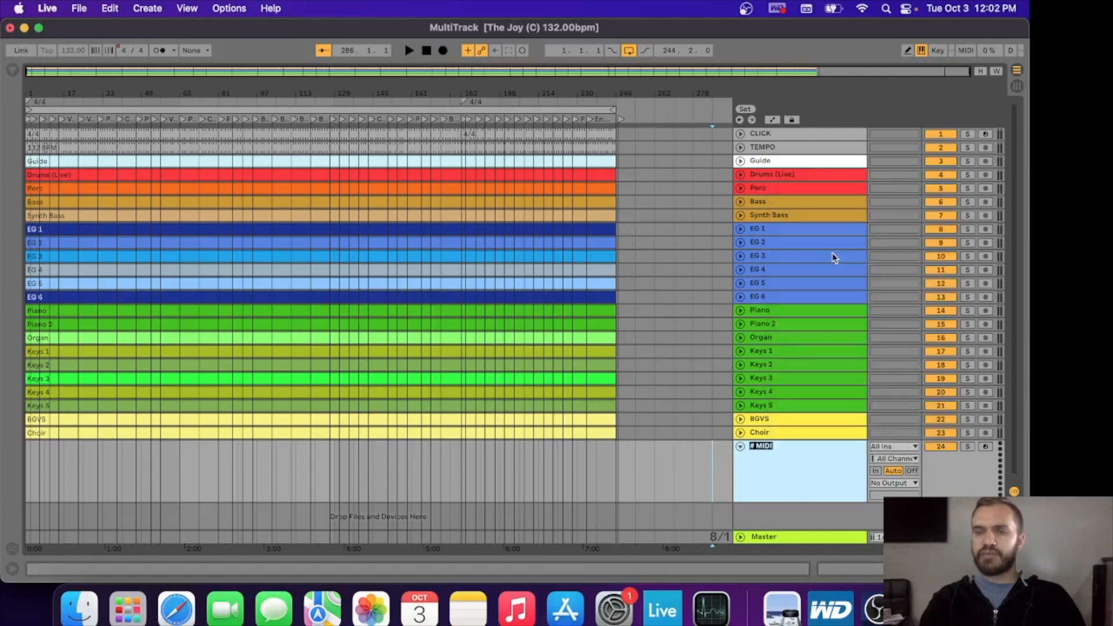
pyautogui.write('MARKERS')
pyautogui.press('Return')
# - Insert an empty MIDI clip from 1.1.1 to 3.1.1 on the MARKERS track and name it COUNT OFF
pyautogui.click(35, 491)
pyautogui.scroll(10, 35, 491)
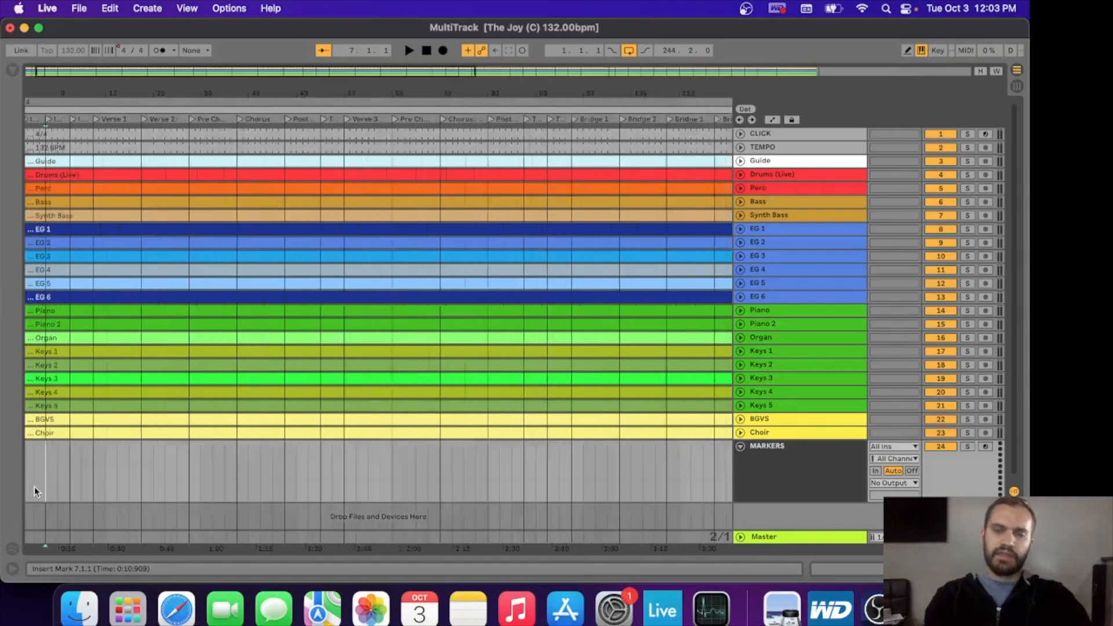
pyautogui.scroll(-3, 33, 490)
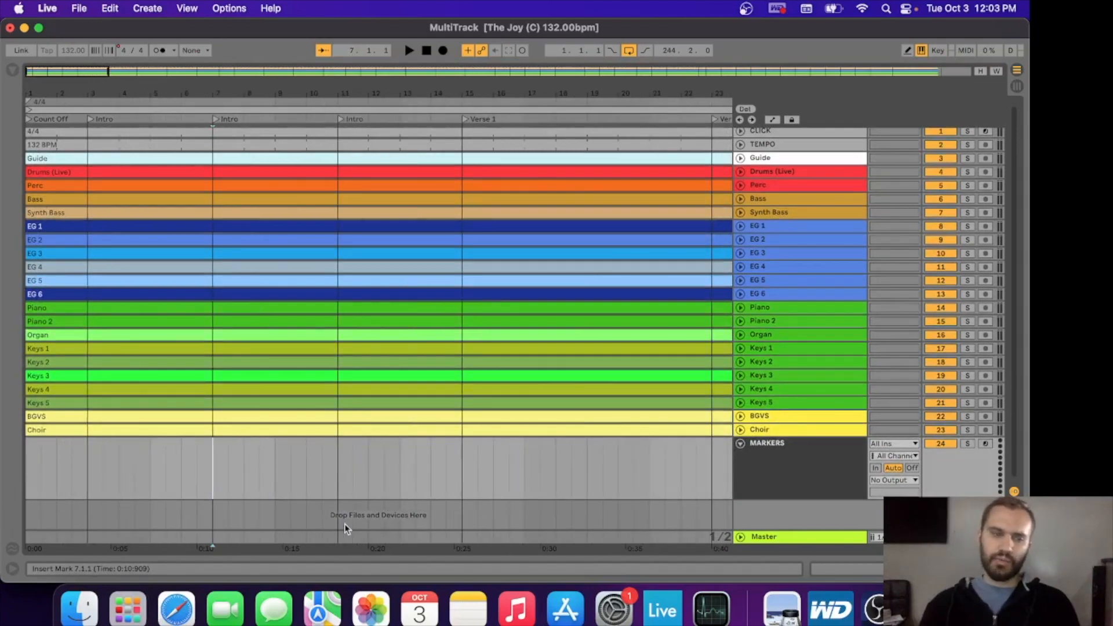
pyautogui.moveTo(25, 456); pyautogui.dragTo(81, 461)
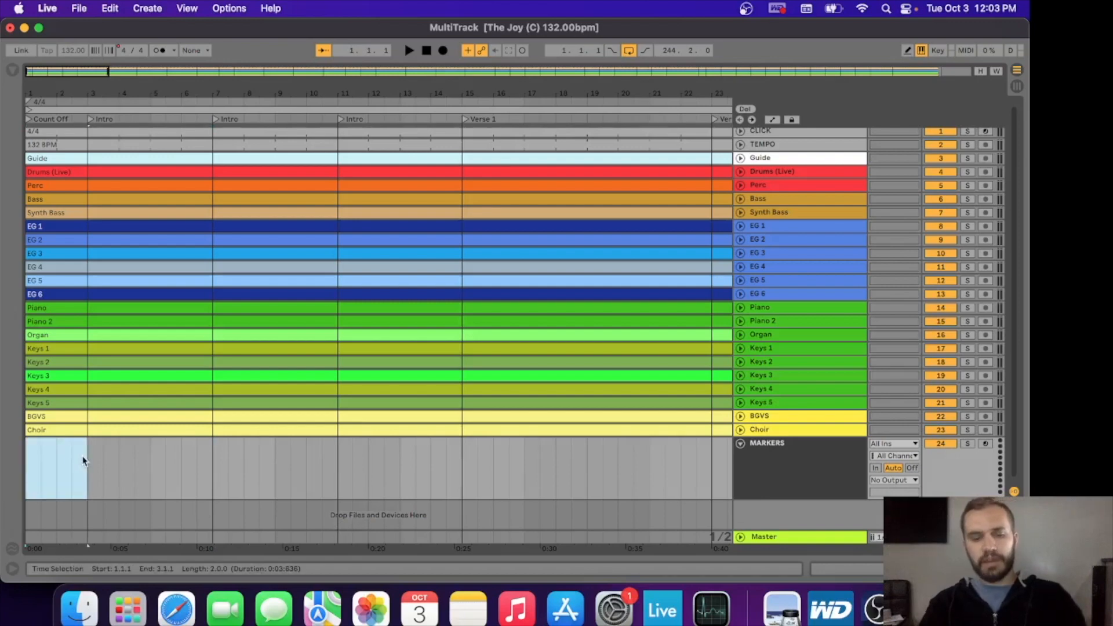
pyautogui.press('super+shift+m')
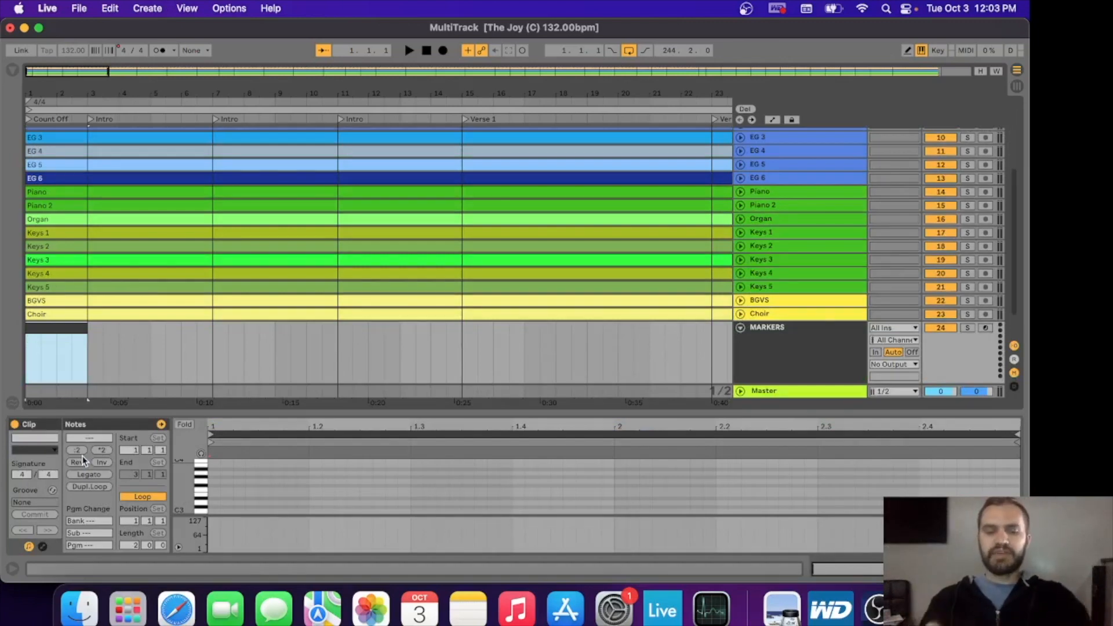
pyautogui.press('super+r')
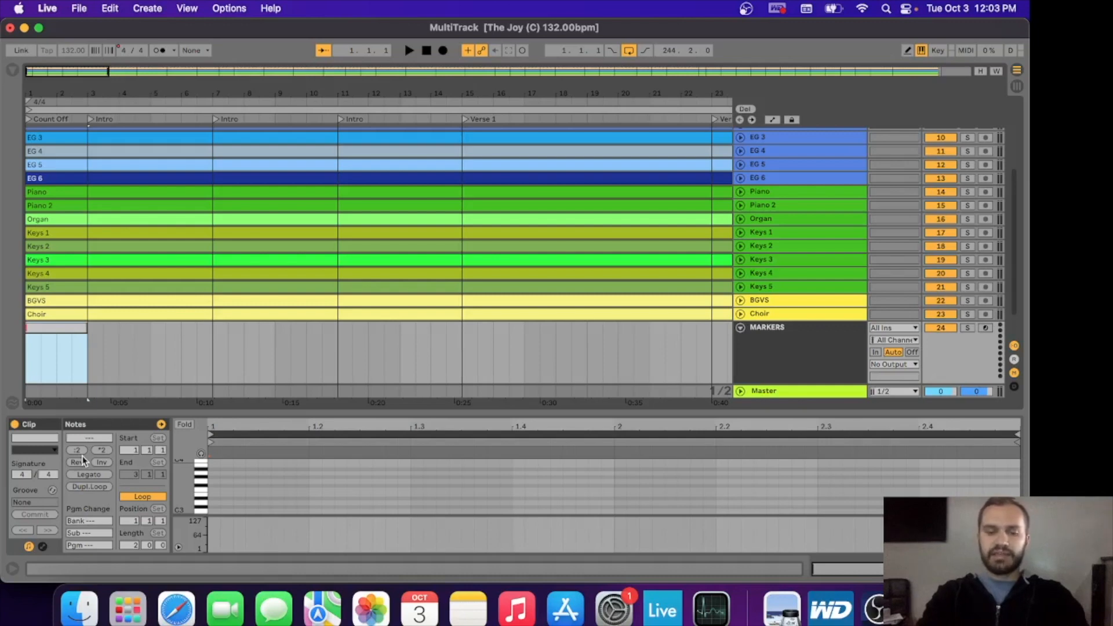
pyautogui.write('COUNT OFF')
pyautogui.press('Return')
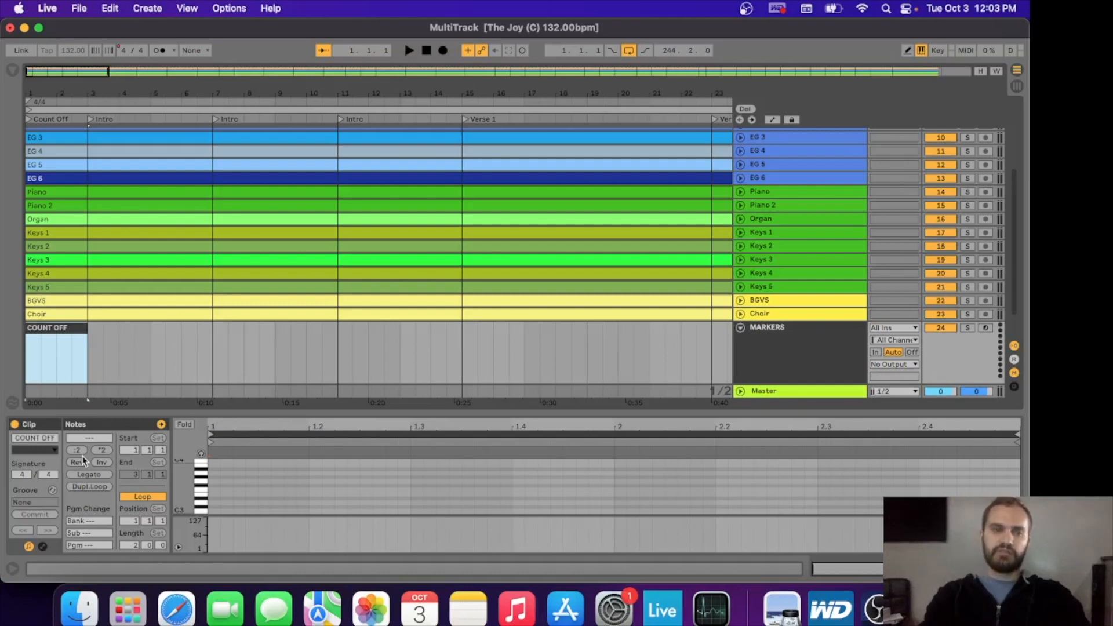
# - Insert an empty MIDI clip from 3.1.1 to 7.1.1 on the MARKERS track and name it INTRO
pyautogui.moveTo(102, 328); pyautogui.dragTo(210, 347)
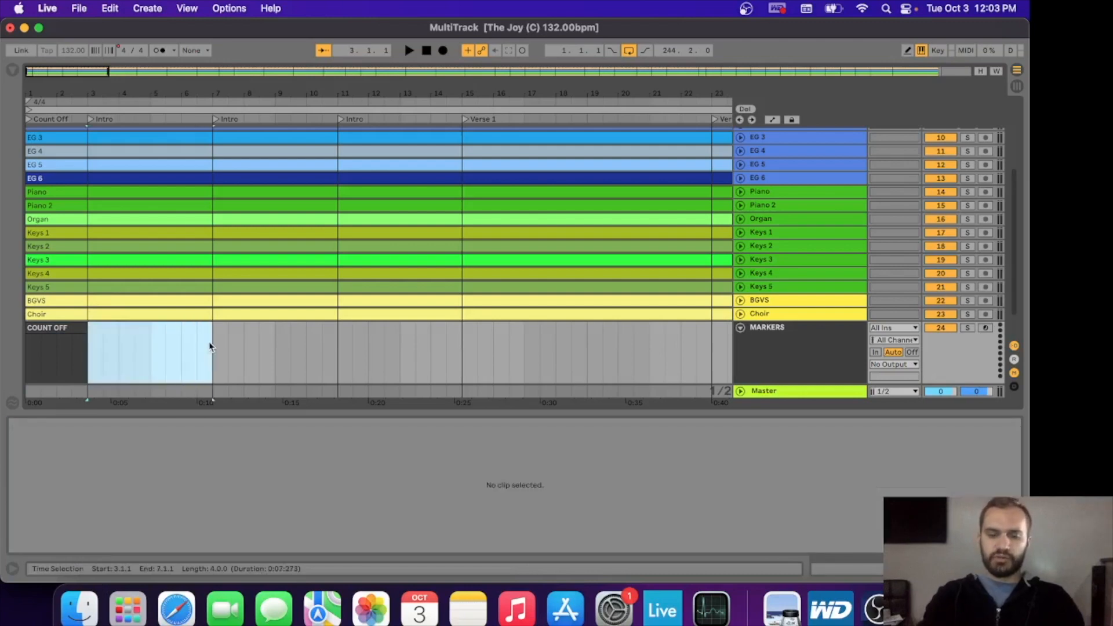
pyautogui.press('super+shift+m')
pyautogui.press('super+r')
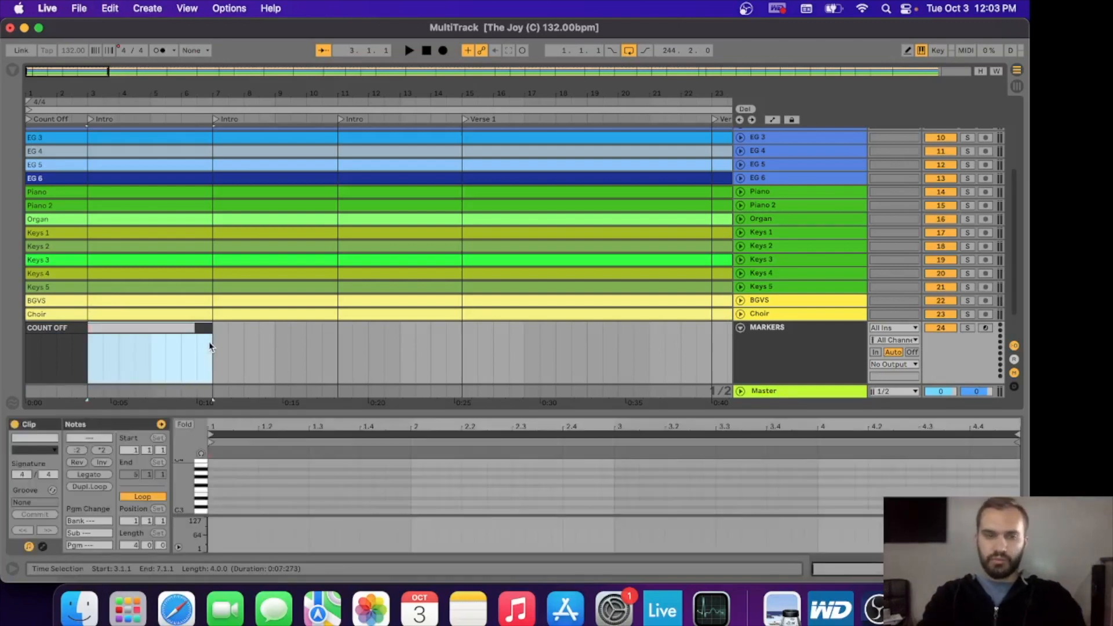
pyautogui.write('INTRO')
pyautogui.click(261, 333)
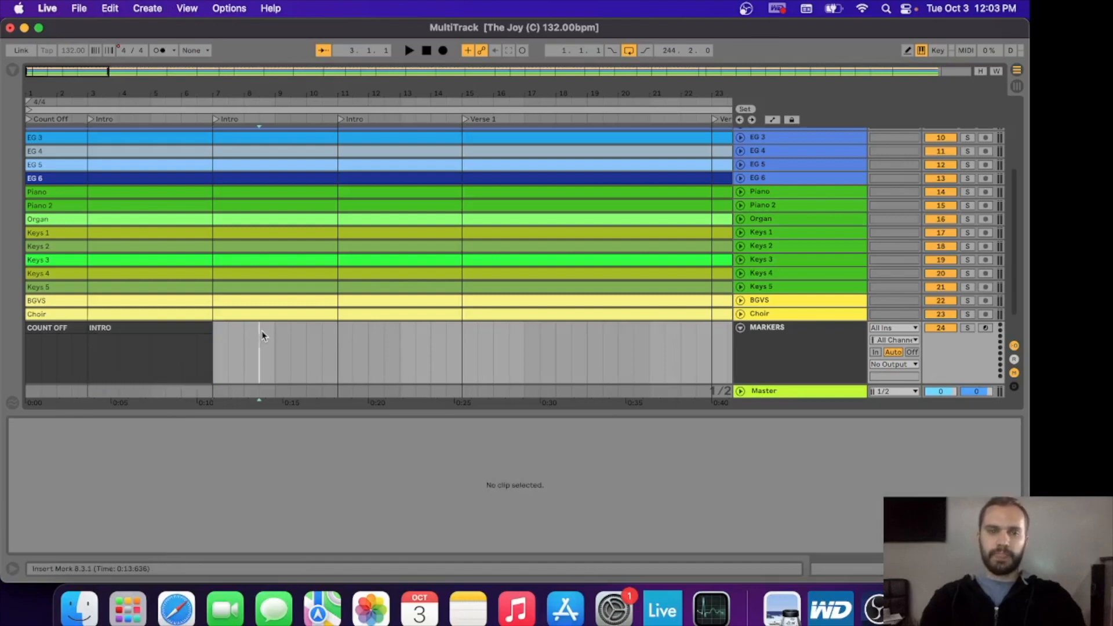
# - Copy the INTRO clip to the next two Intro sections at 7.1.1 and 11.1.1 on the MARKERS track
pyautogui.click(195, 327)
pyautogui.press('super+c')
pyautogui.click(213, 341)
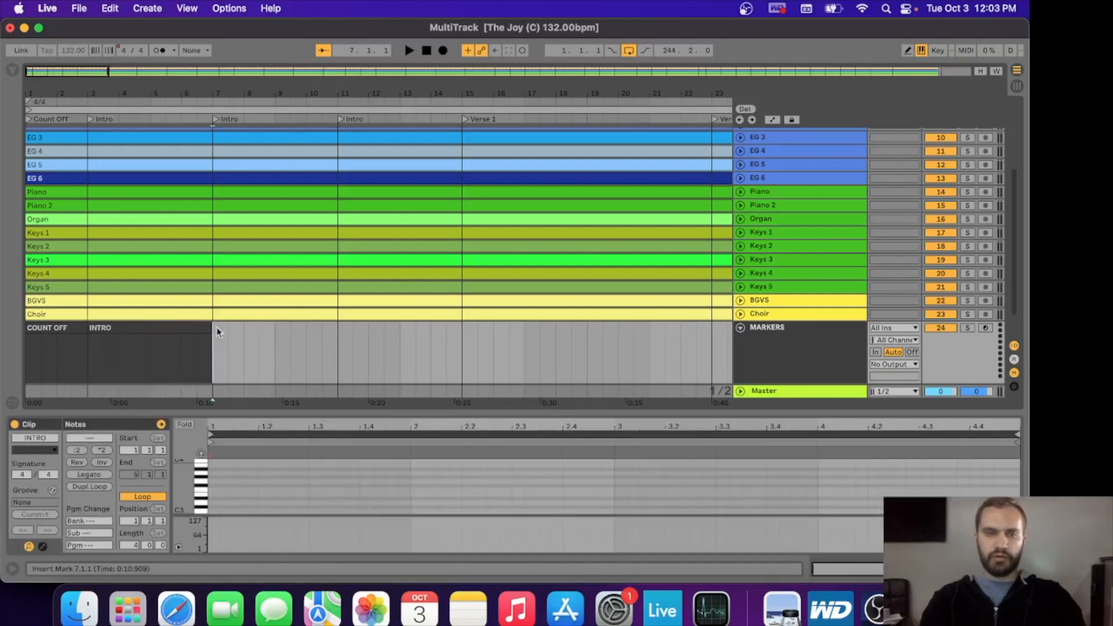
pyautogui.press('super+v')
pyautogui.click(339, 341)
pyautogui.press('super+v')
pyautogui.hscroll(8, 340, 345)
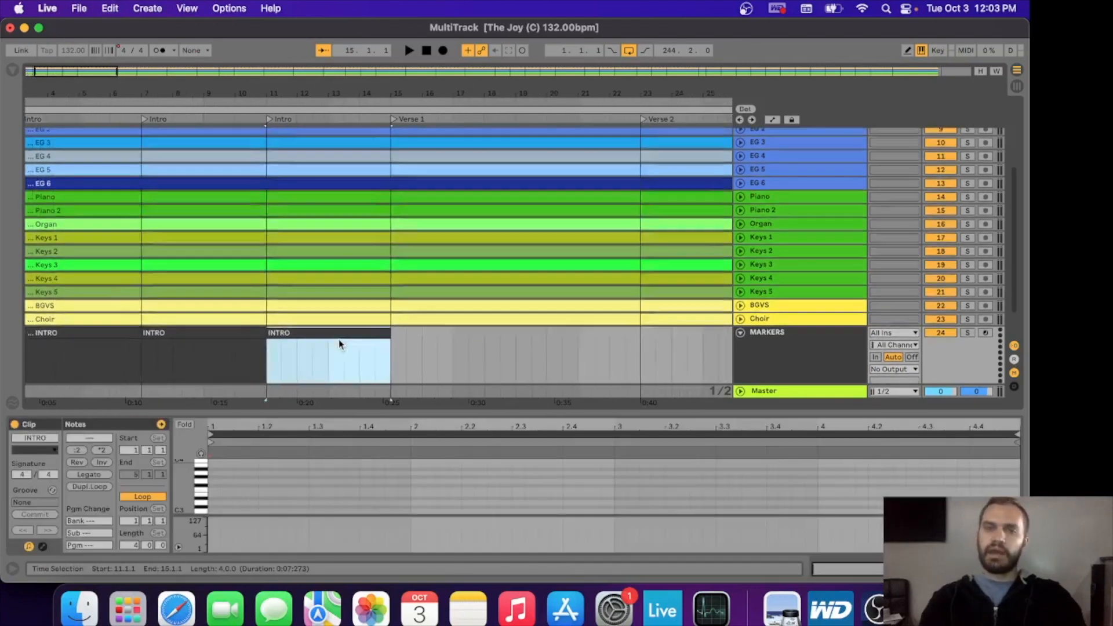
# - Insert an empty MIDI clip over the Verse 1 section on the MARKERS track and open its name for editing
pyautogui.scroll(-2, 306, 359)
pyautogui.moveTo(242, 322); pyautogui.dragTo(491, 317)
pyautogui.press('shift+super+m')
pyautogui.press('super+r')
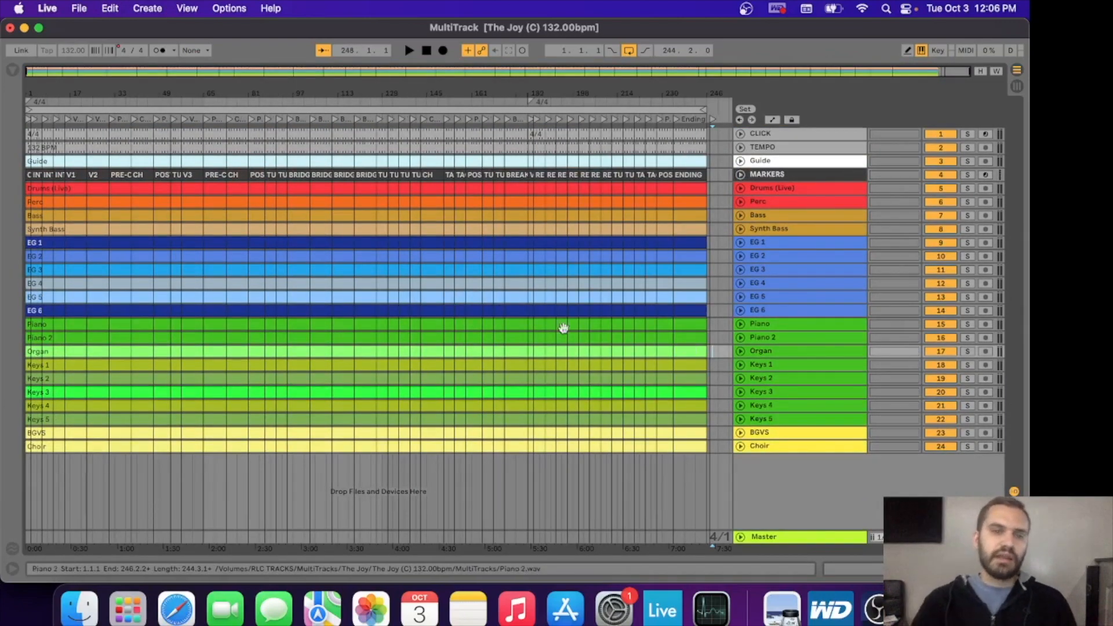
# - Examine the section clips on the MARKERS track around the V3 clip and compare them with the locators
pyautogui.scroll(5, 158, 201)
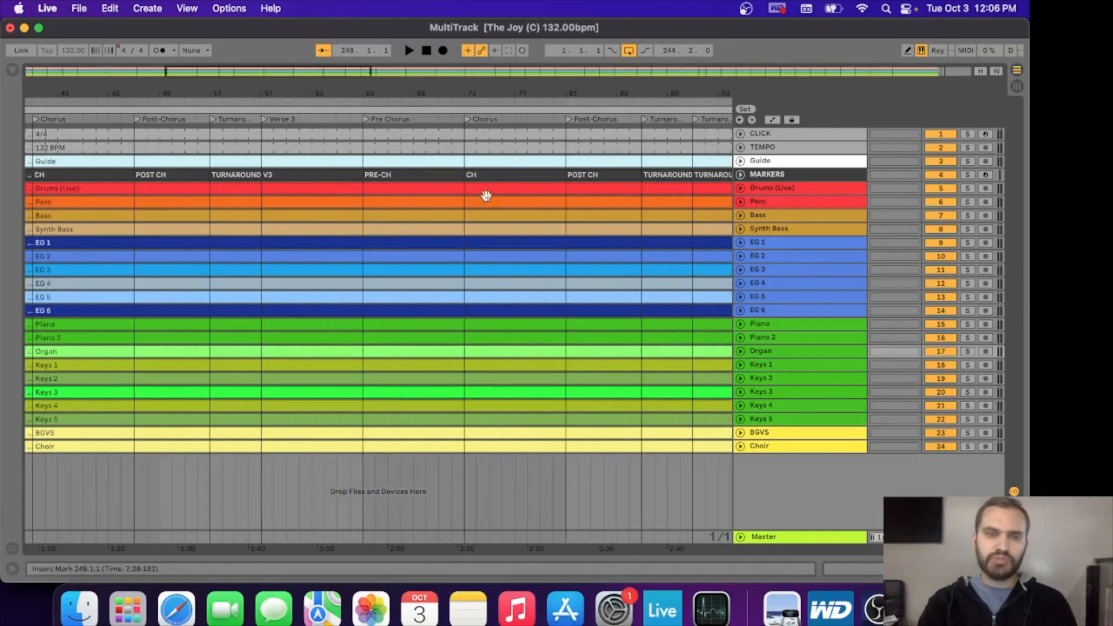
pyautogui.click(277, 177)
pyautogui.scroll(-5, 286, 214)
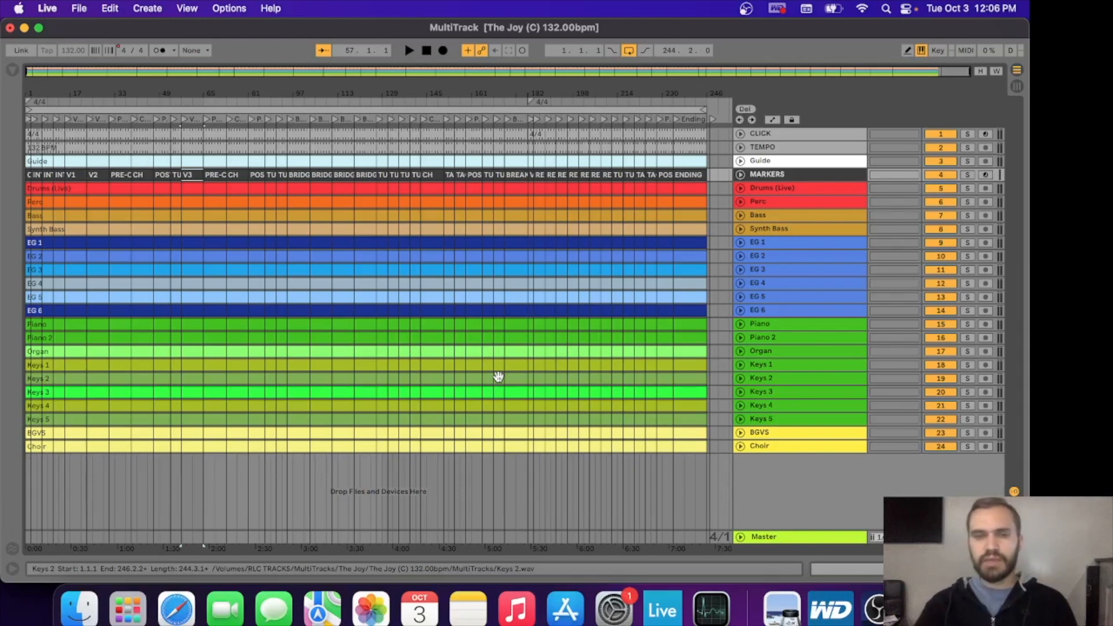
# - Group all the instrument and vocal tracks from Drums (Live) through Choir into one group track and fold it
pyautogui.click(775, 449)
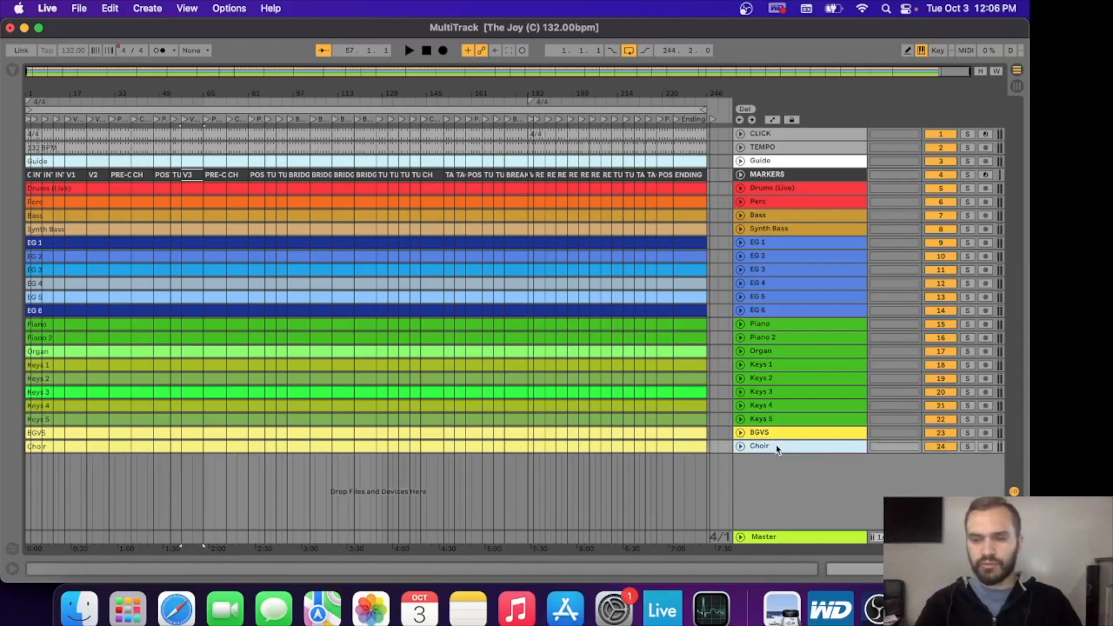
pyautogui.keyDown('shift'); pyautogui.click(793, 189); pyautogui.keyUp('shift')
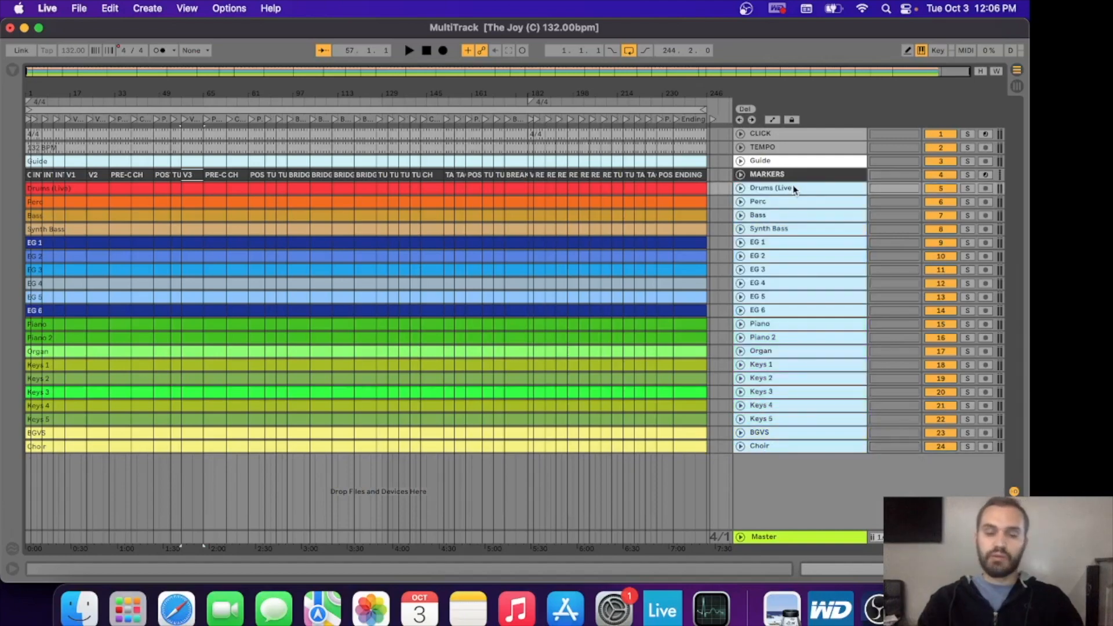
pyautogui.press('super+g')
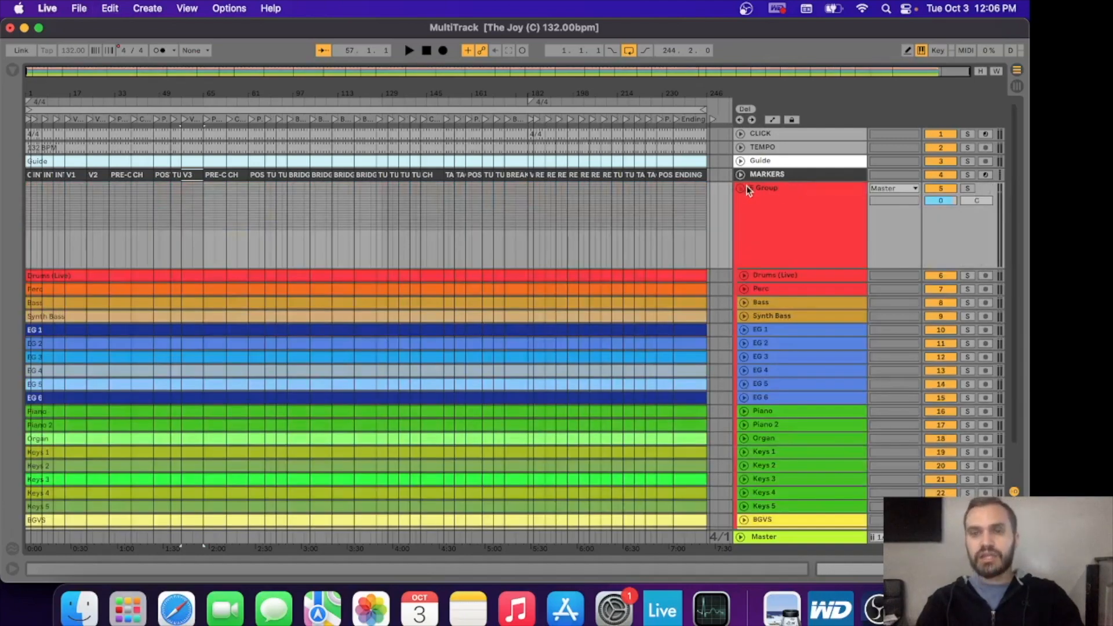
pyautogui.click(740, 188)
# - Rename the new group track THE JOY
pyautogui.click(798, 205)
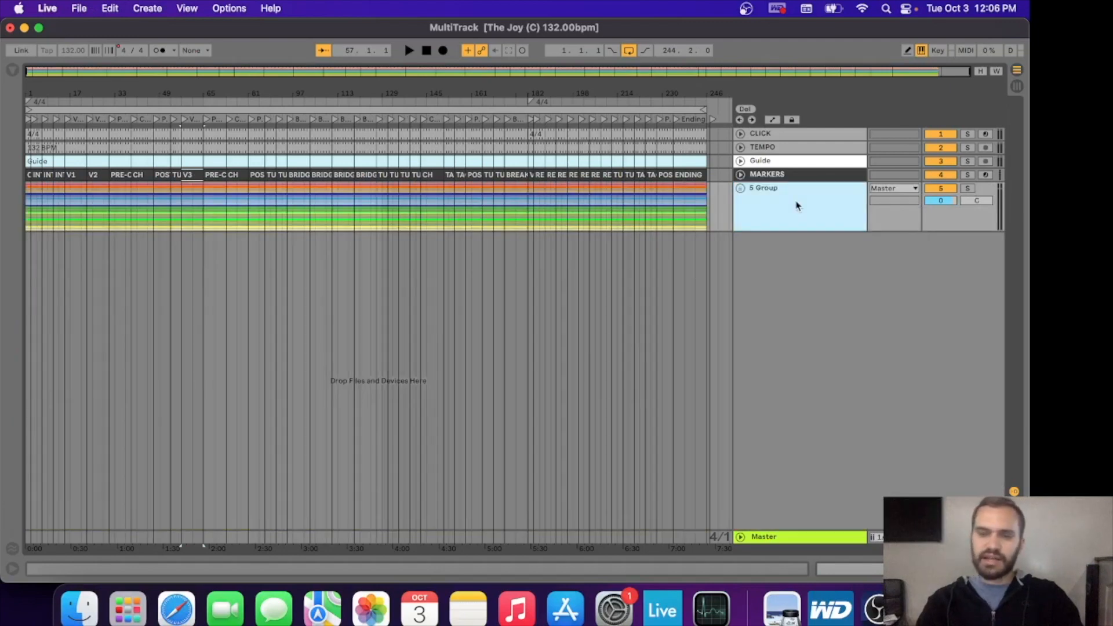
pyautogui.press('super+r')
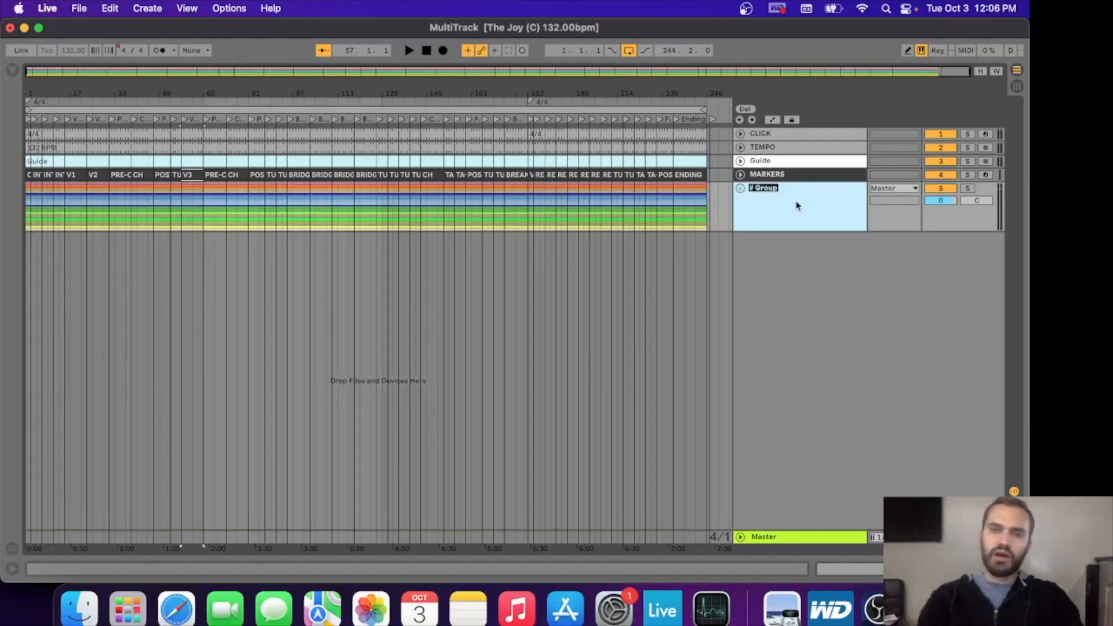
pyautogui.write('THE JOY')
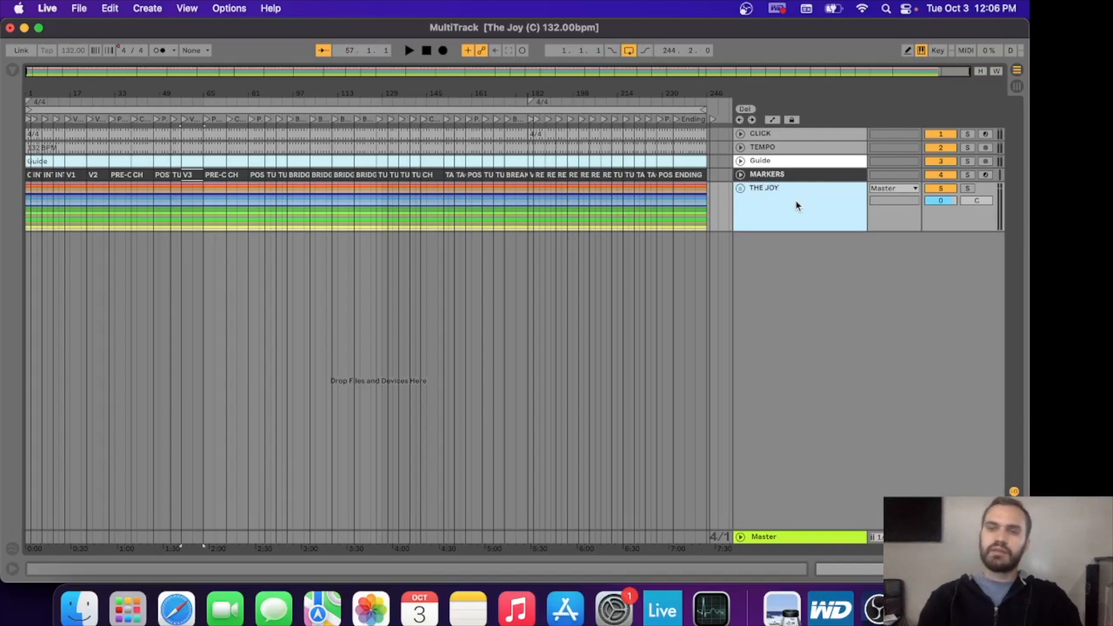
# - Colour the THE JOY group track bright cyan and set the playback position to the Count Off locator at 1.1.1
pyautogui.rightClick(797, 204)
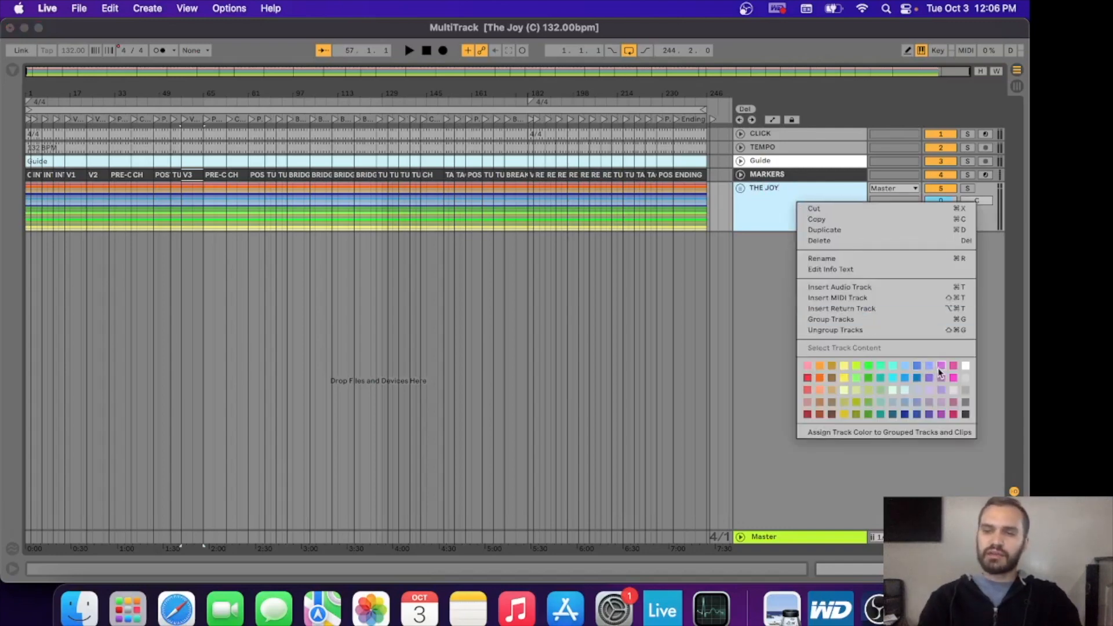
pyautogui.click(893, 377)
pyautogui.click(723, 303)
pyautogui.click(29, 121)
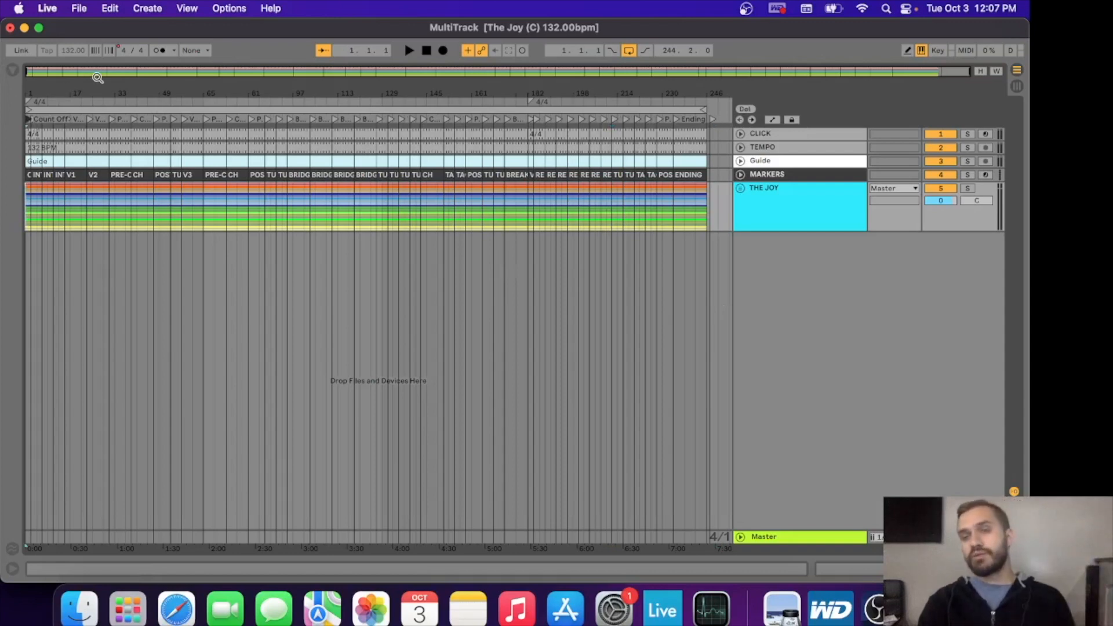
# - Save the Live Set under the new name The Joy (C) 132bpm in the The Joy (C) 132.00bpm folder
pyautogui.click(80, 9)
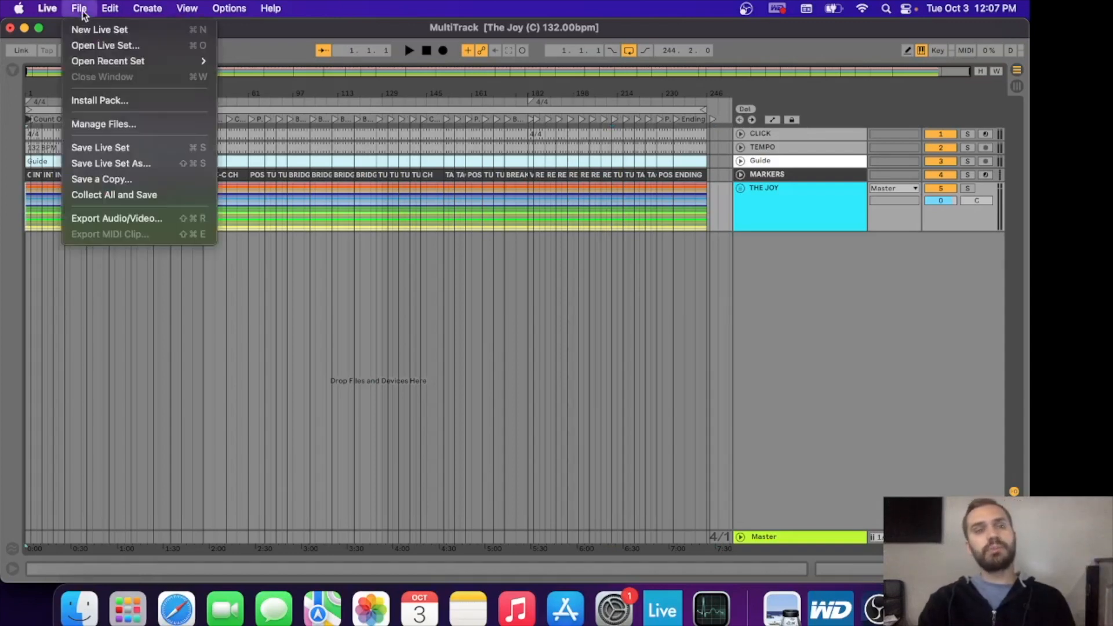
pyautogui.click(131, 162)
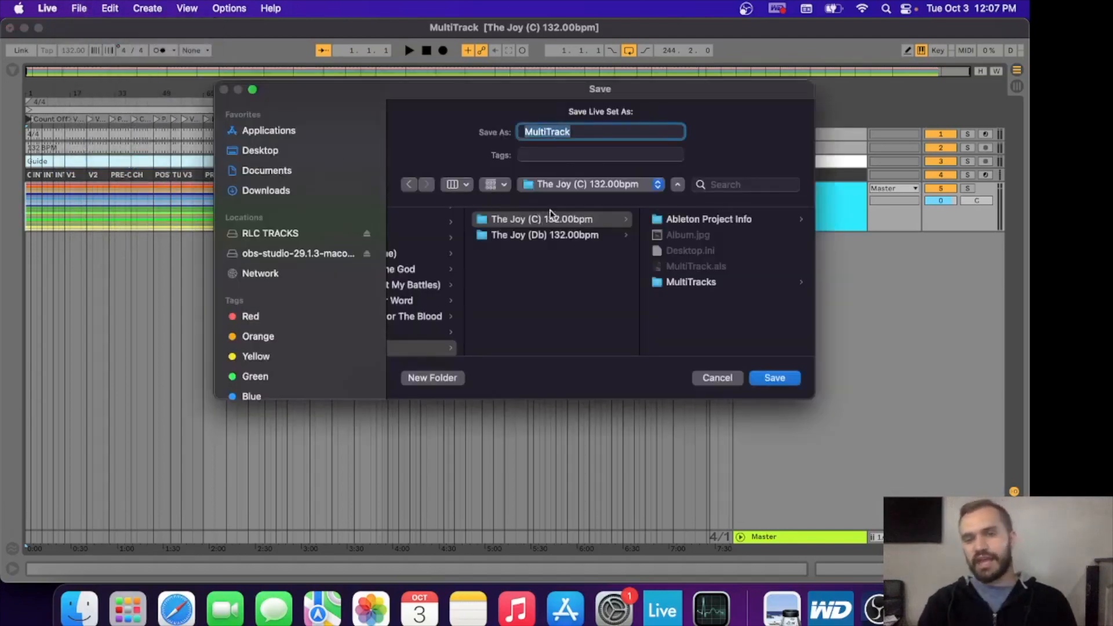
pyautogui.write('THE')
pyautogui.press('BackSpace')
pyautogui.press('BackSpace')
pyautogui.press('BackSpace')
pyautogui.write('The Joy (C) 132bp')
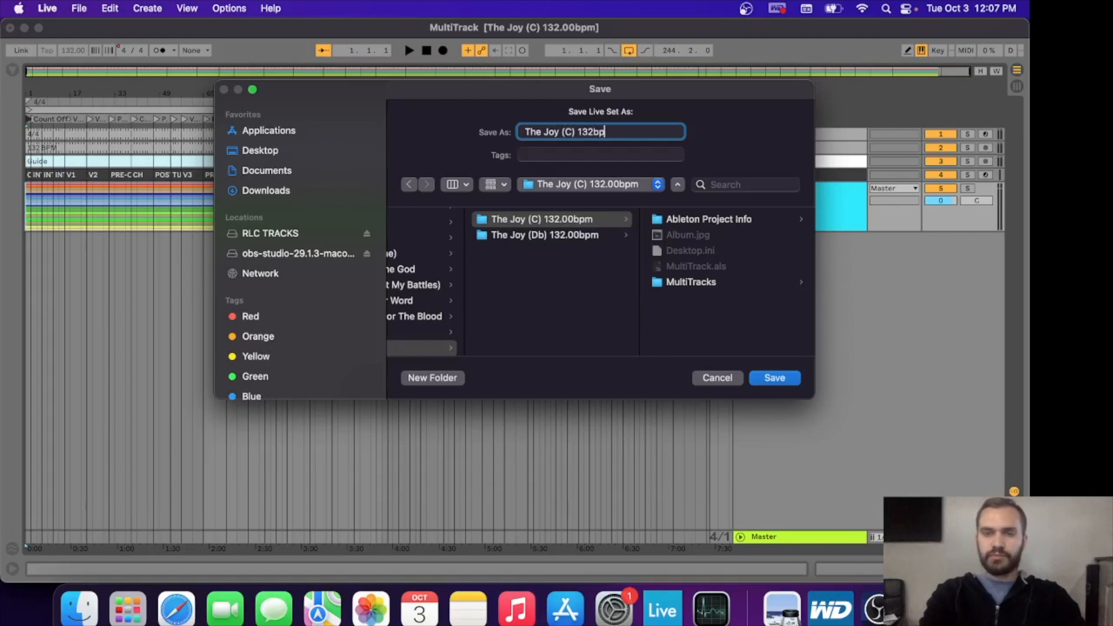
pyautogui.write('m')
pyautogui.press('Return')
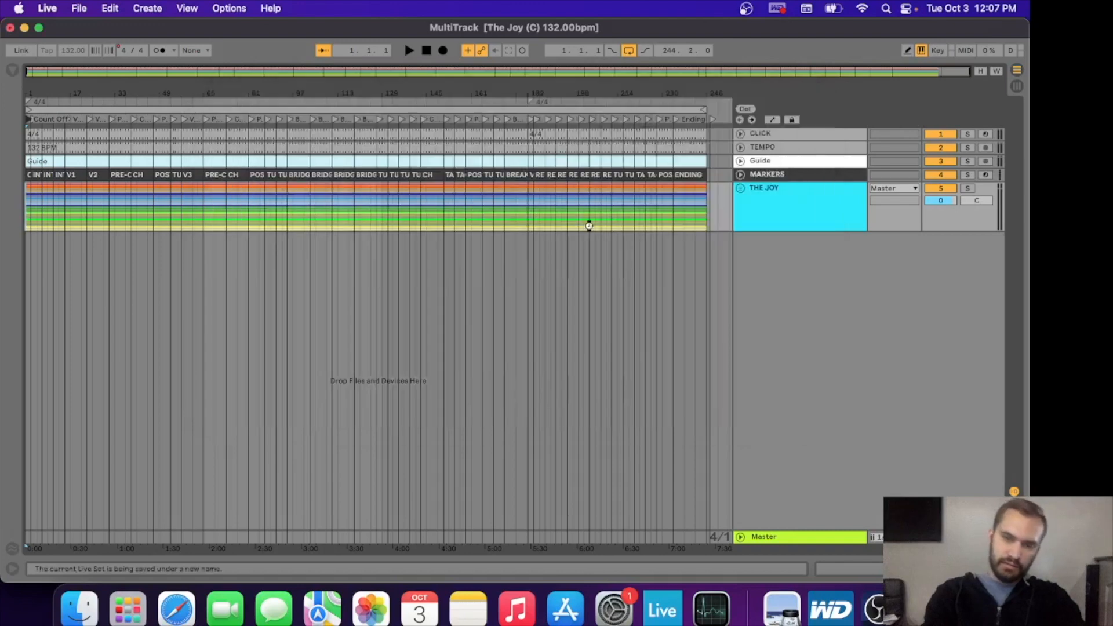